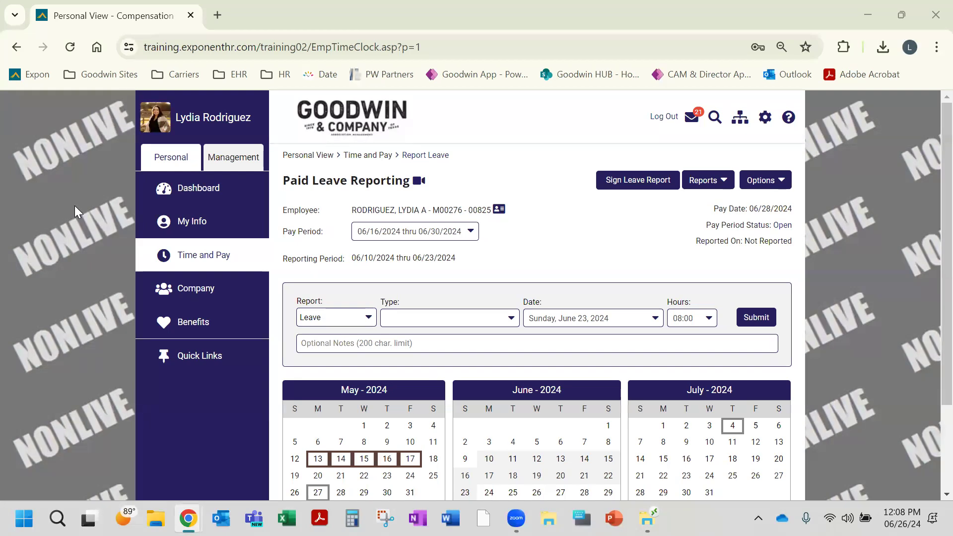
# - Switch to the Management side and submit the management PIN
pyautogui.click(248, 159)
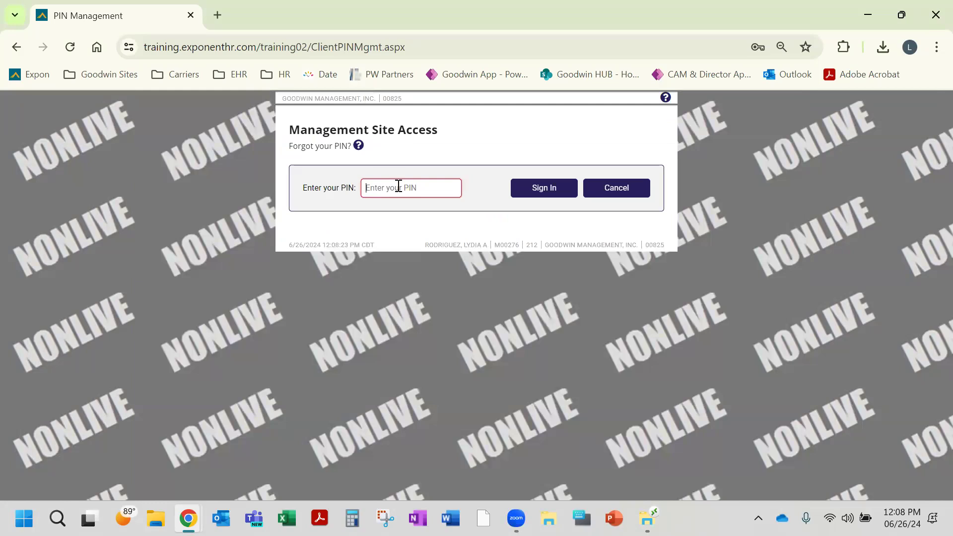
pyautogui.write('*******')
pyautogui.press('Return')
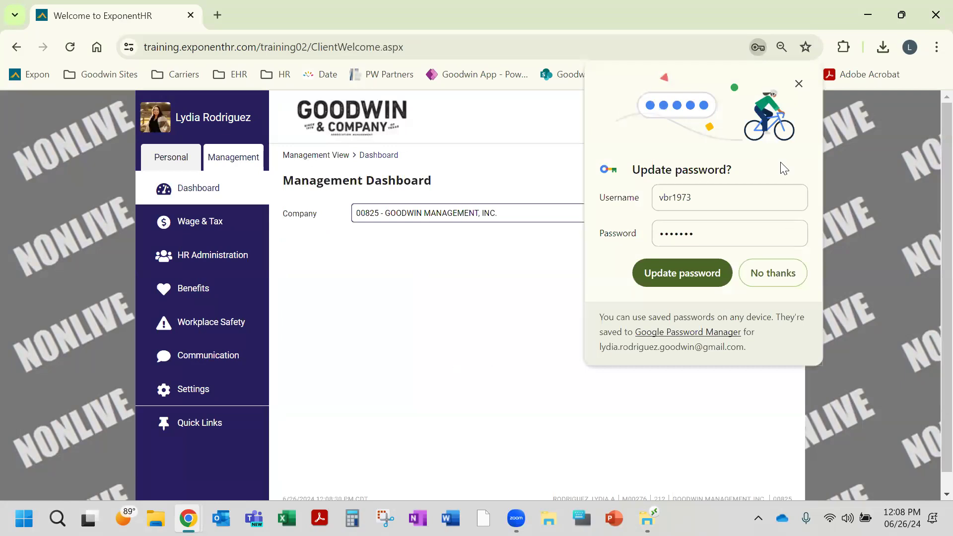
# - Dismiss Chrome's password-update prompt, then open and close the browser menu
pyautogui.click(798, 84)
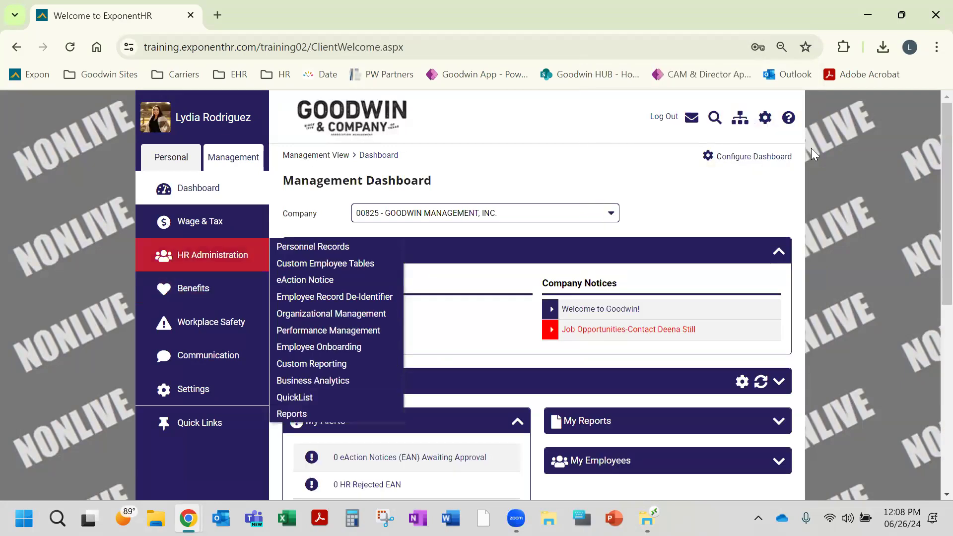
pyautogui.click(935, 48)
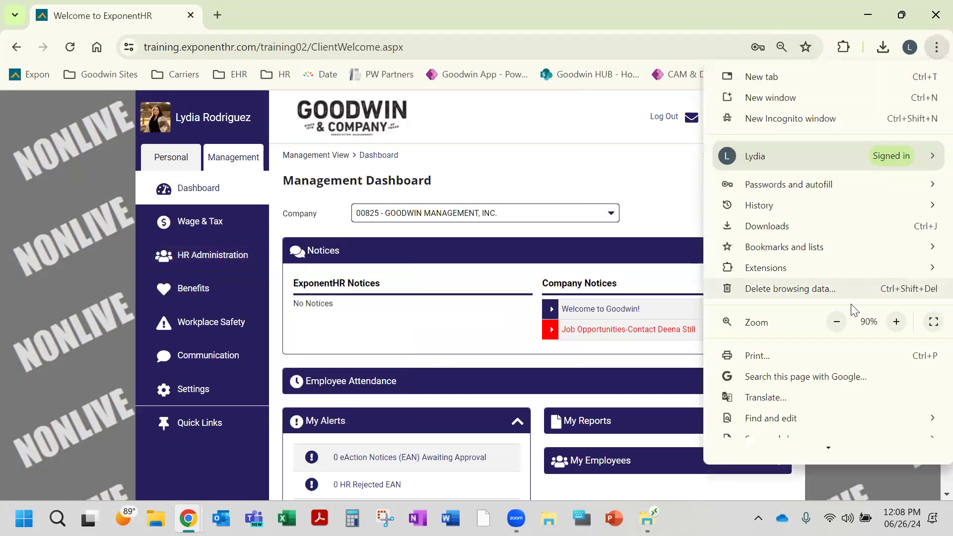
pyautogui.click(48, 243)
pyautogui.moveTo(238, 258)
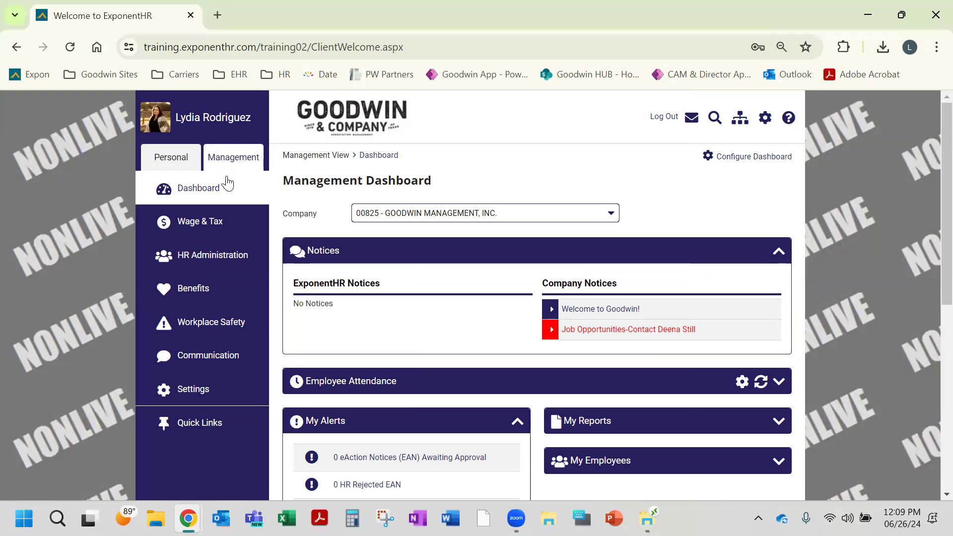
# - Open Performance Management under HR Administration, then return to the personal side
pyautogui.moveTo(206, 258)
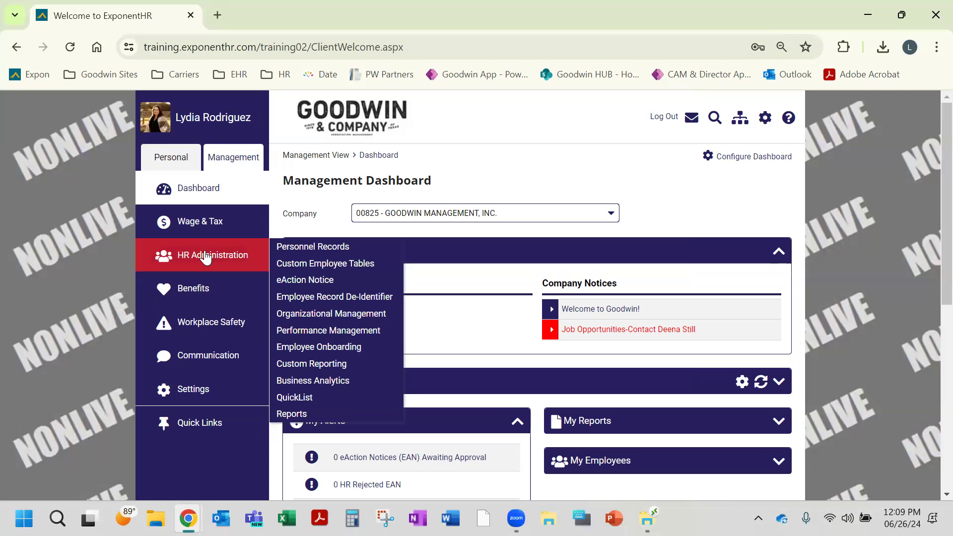
pyautogui.click(296, 337)
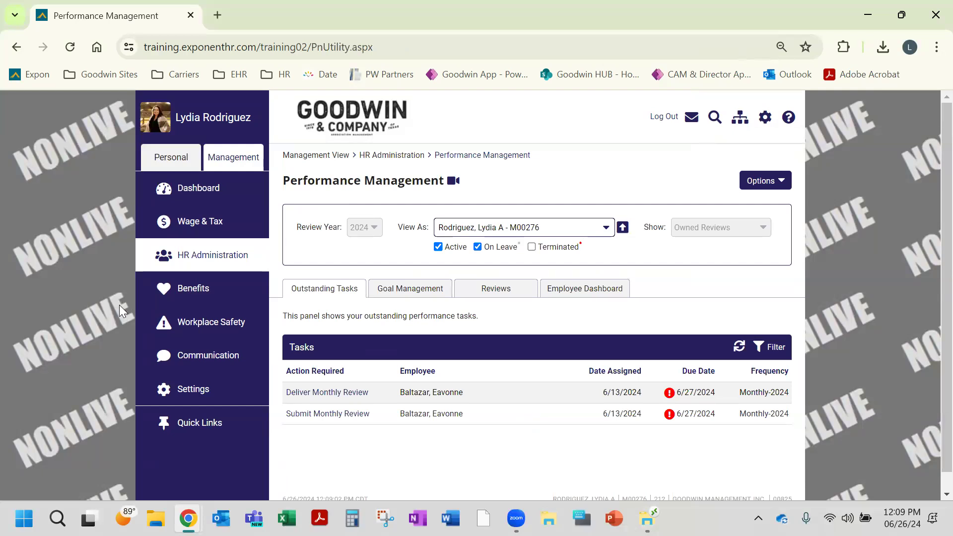
pyautogui.click(228, 189)
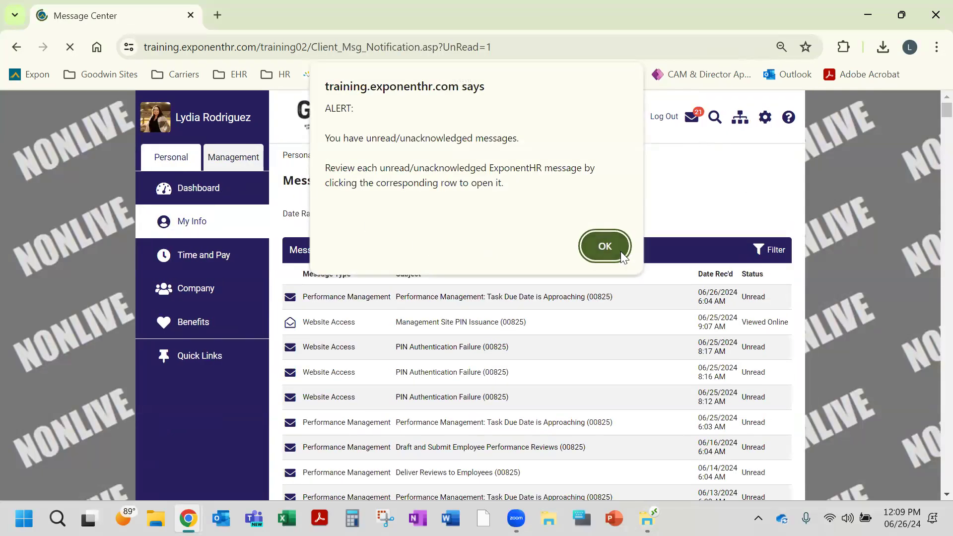
# - Dismiss the unread-messages alert and submit the company password on Employee Management
pyautogui.click(605, 246)
pyautogui.click(288, 155)
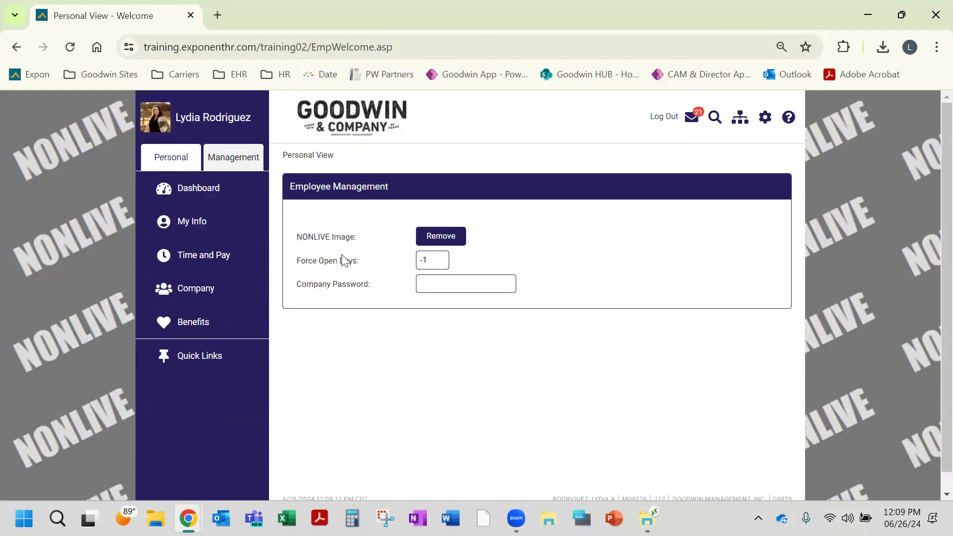
pyautogui.click(431, 284)
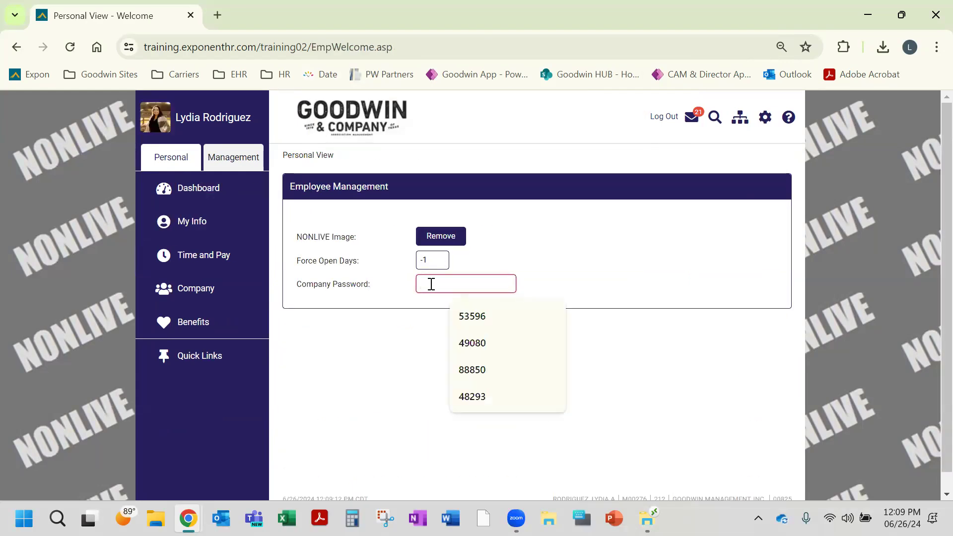
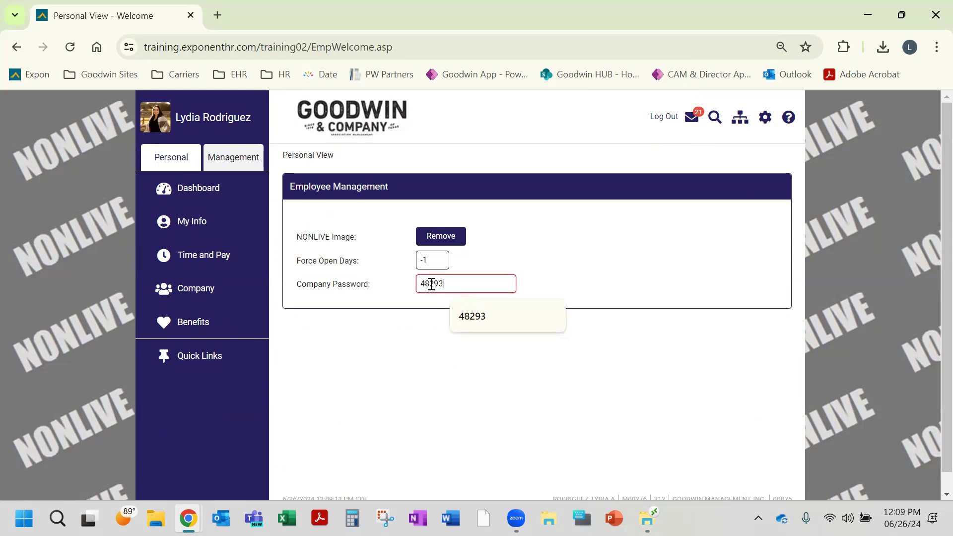
pyautogui.press('Return')
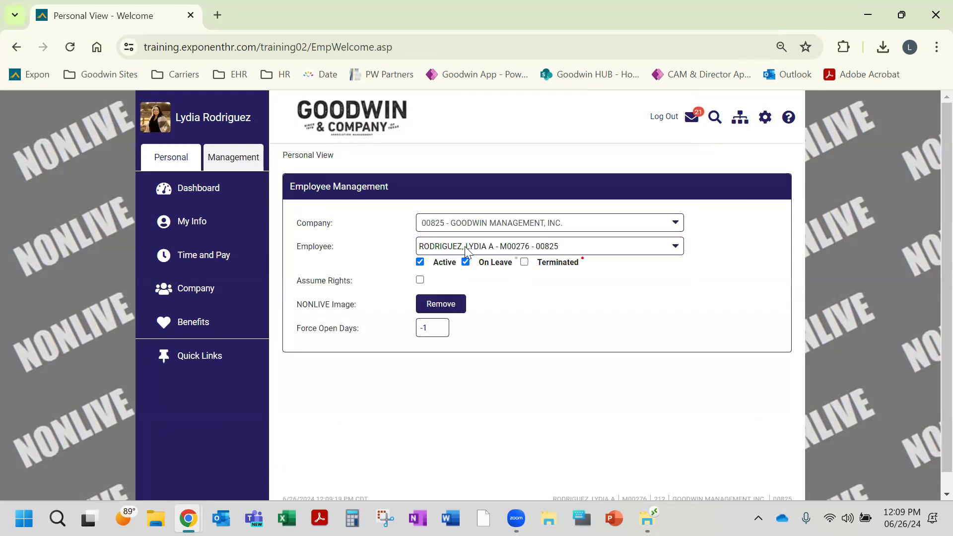
# - Choose the employee to act as from the Employee list and dismiss the page alert
pyautogui.click(466, 250)
pyautogui.write('jo')
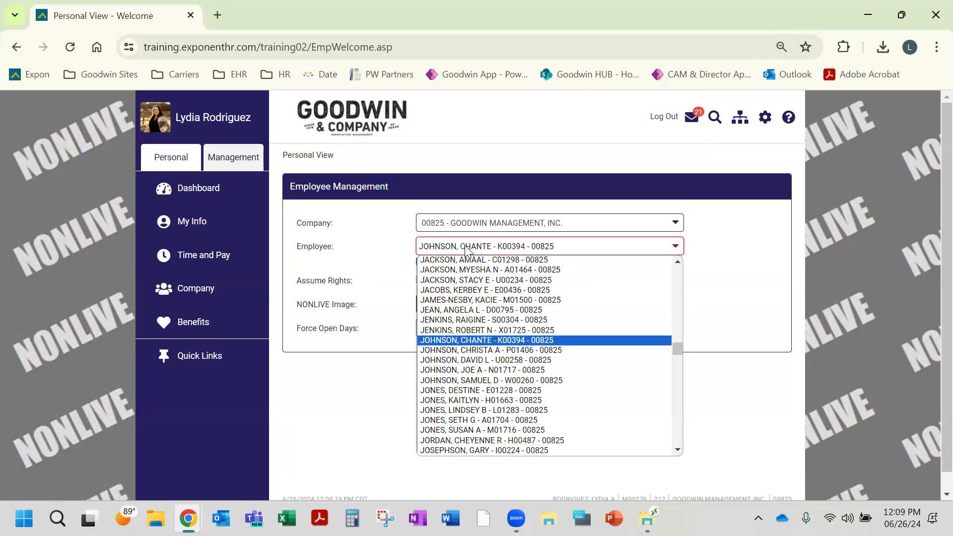
pyautogui.click(450, 370)
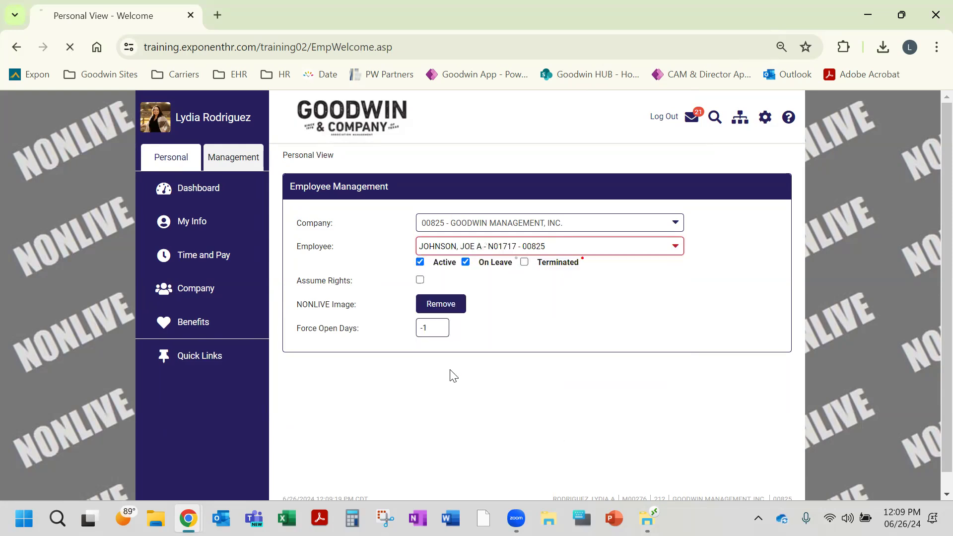
pyautogui.click(610, 261)
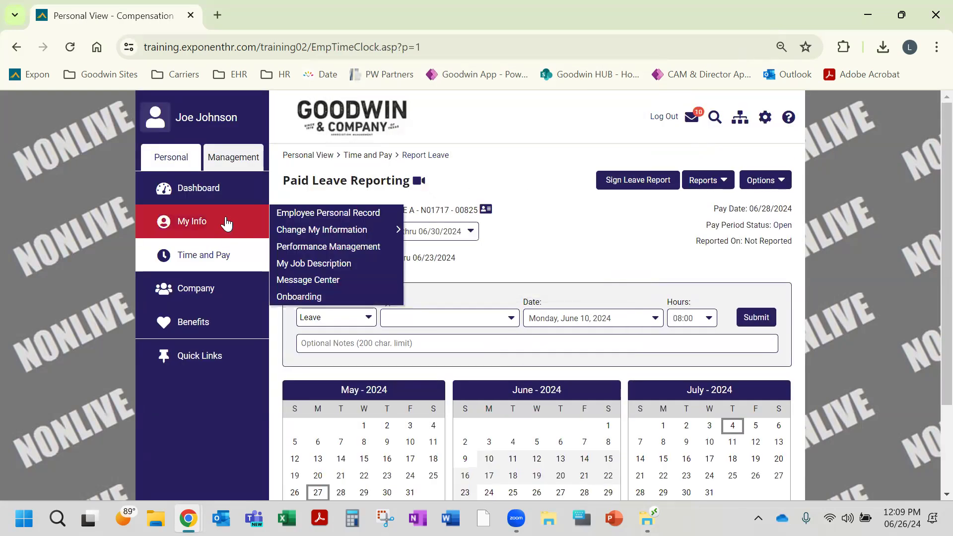
# - Open Performance Management on the Management side and look through the five owned monthly reviews
pyautogui.click(226, 162)
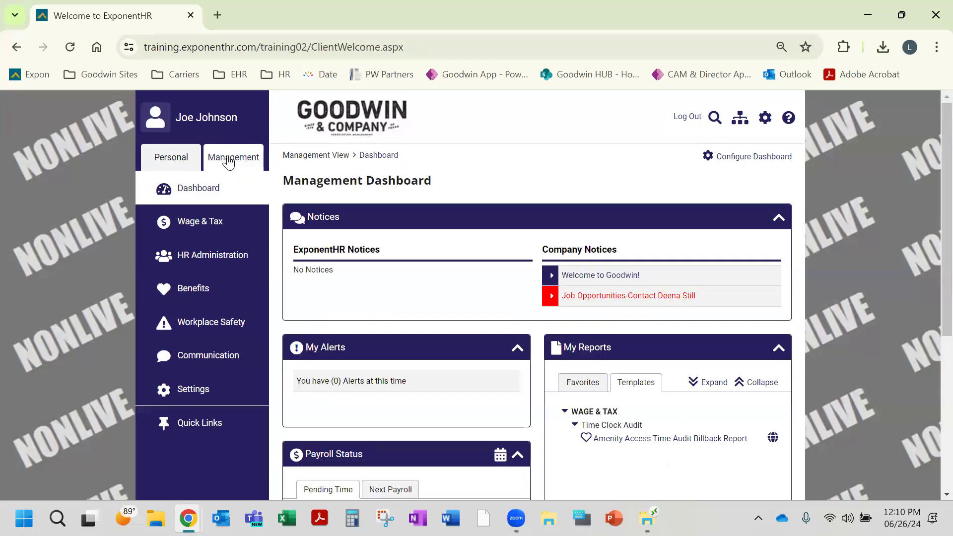
pyautogui.click(342, 314)
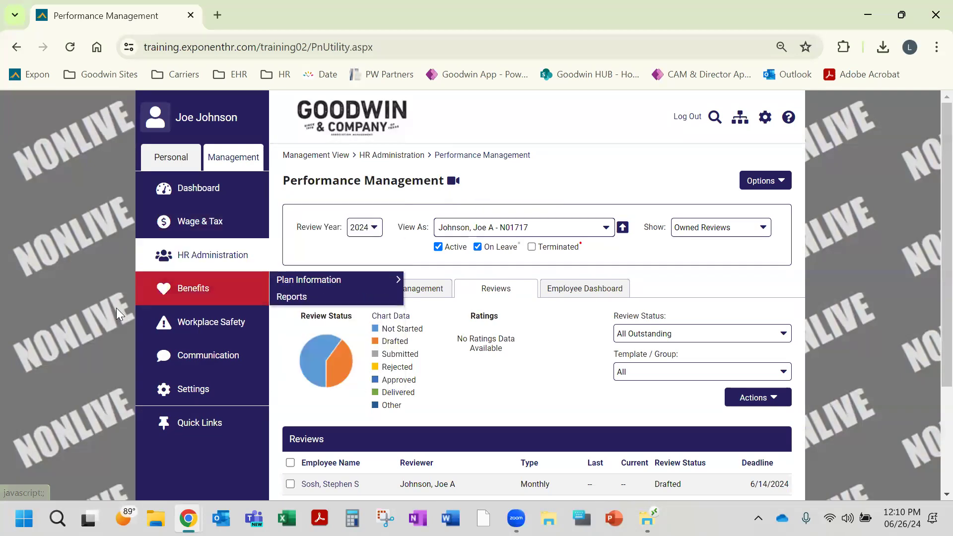
pyautogui.scroll(-1, 75, 323)
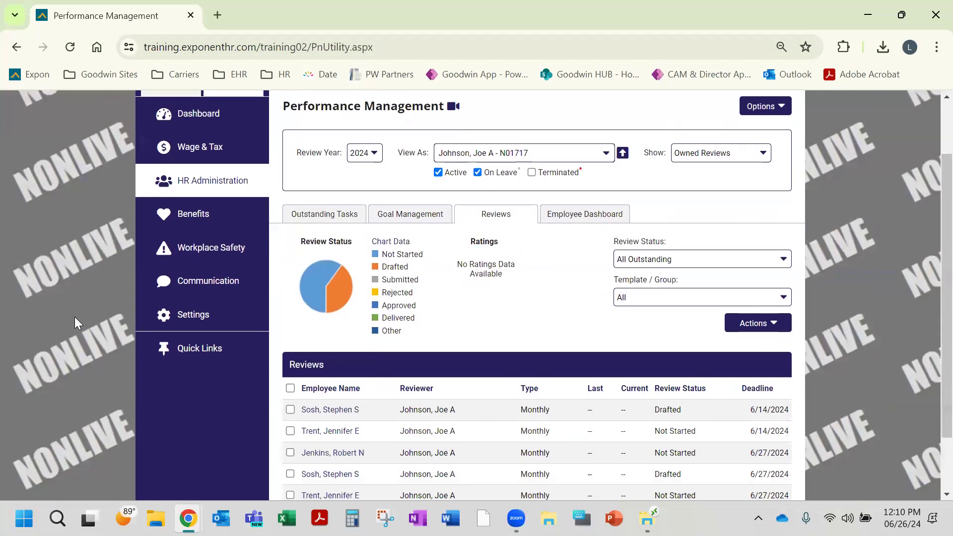
pyautogui.scroll(1, 74, 322)
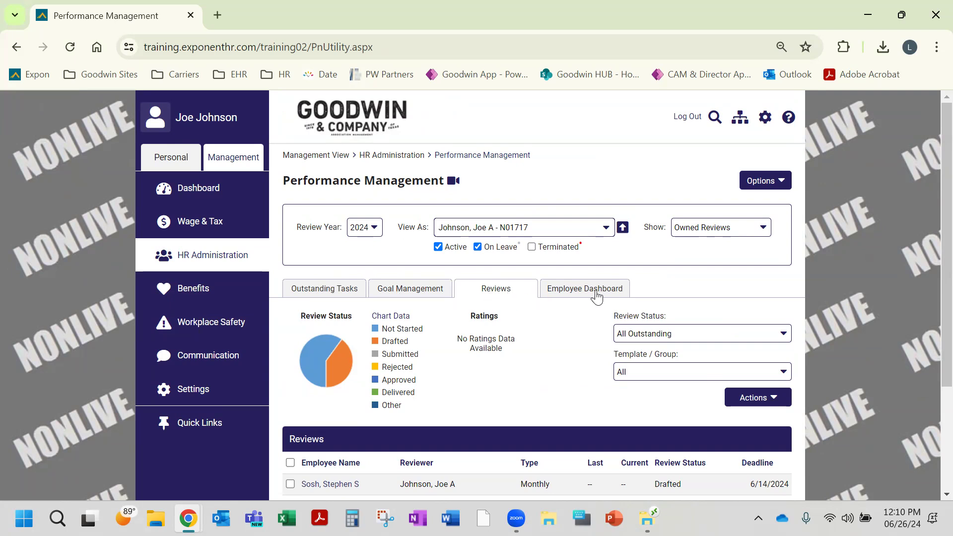
pyautogui.scroll(-1, 598, 295)
pyautogui.scroll(-1, 599, 295)
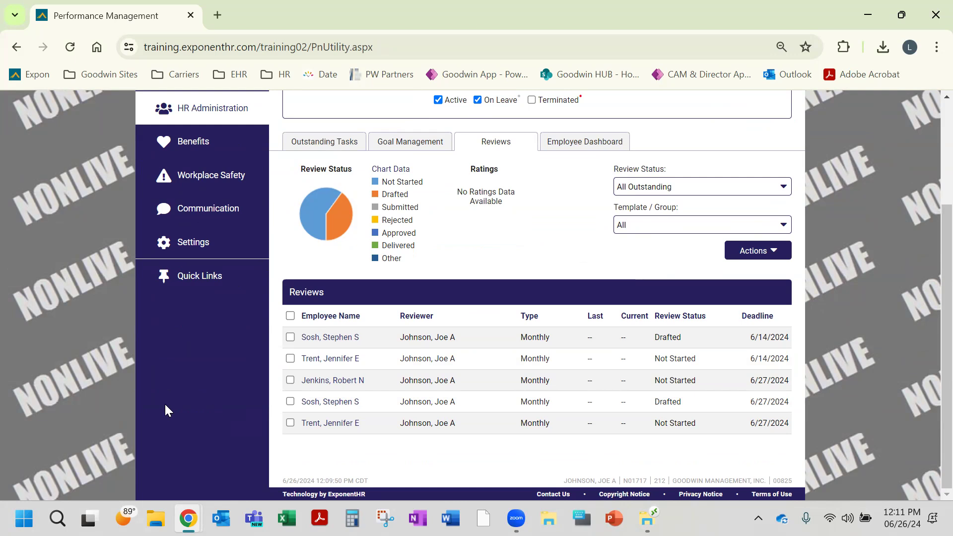
pyautogui.scroll(3, 165, 406)
# - Review the five Submit Monthly Review tasks with their due dates, then go to Goal Management
pyautogui.click(342, 217)
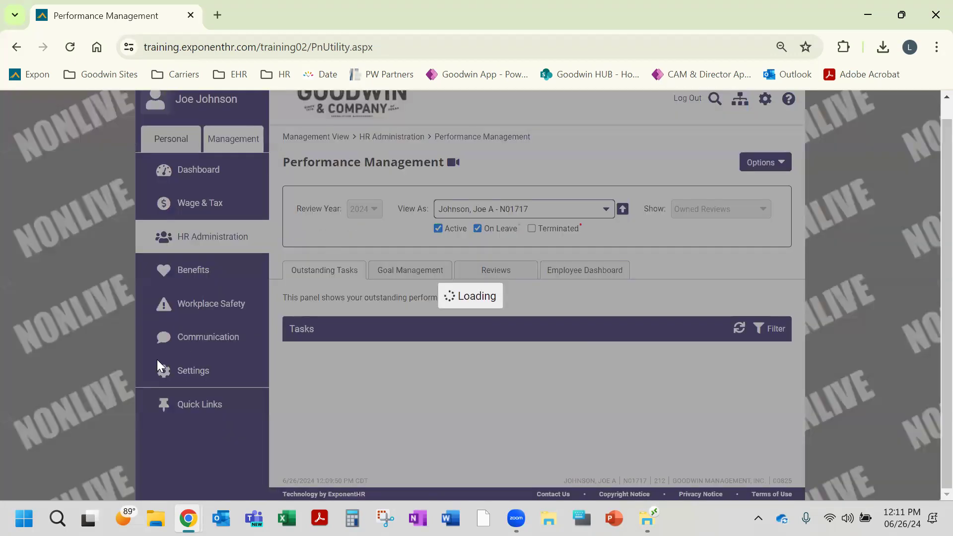
pyautogui.scroll(-1, 157, 360)
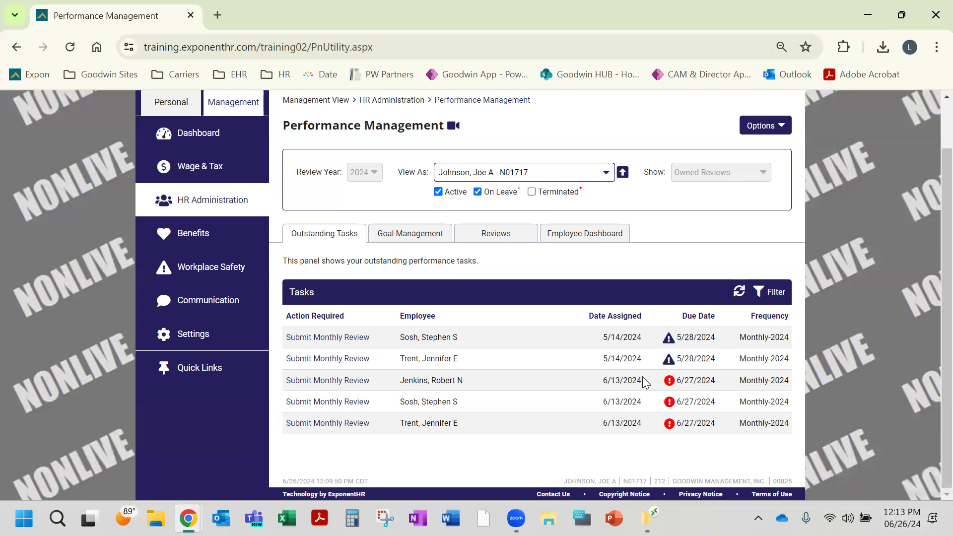
pyautogui.moveTo(669, 383)
pyautogui.moveTo(670, 364)
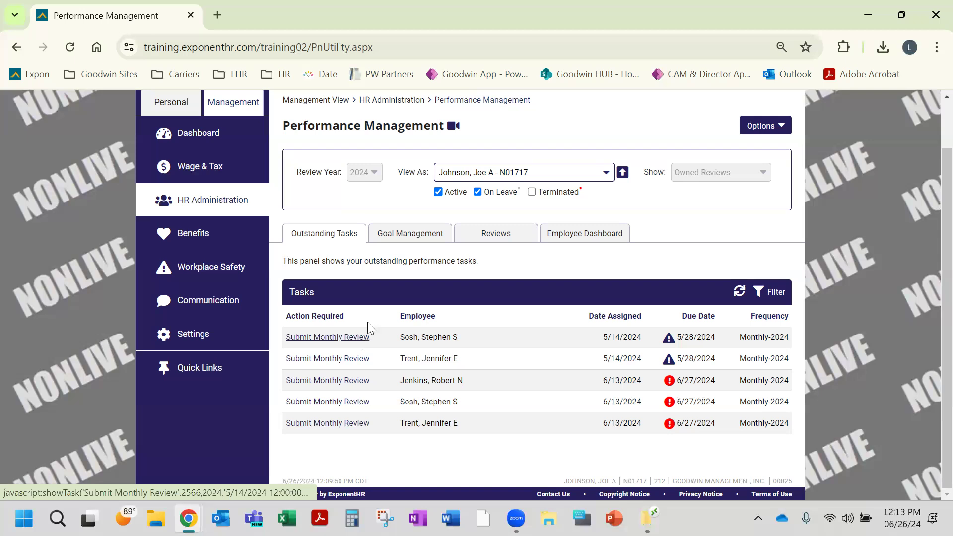
pyautogui.click(403, 237)
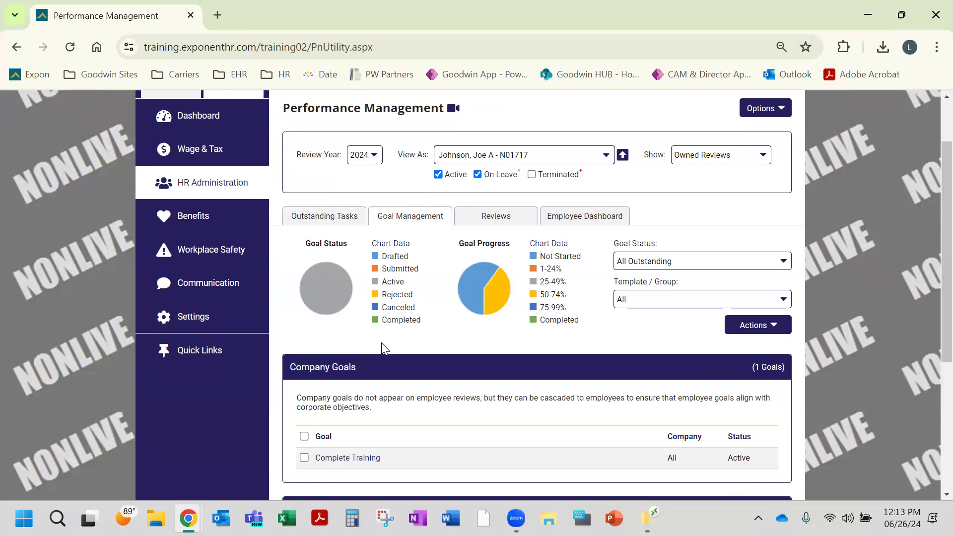
# - Open the Complete Training company goal full-screen, look it over, and exit without saving
pyautogui.scroll(-2, 383, 347)
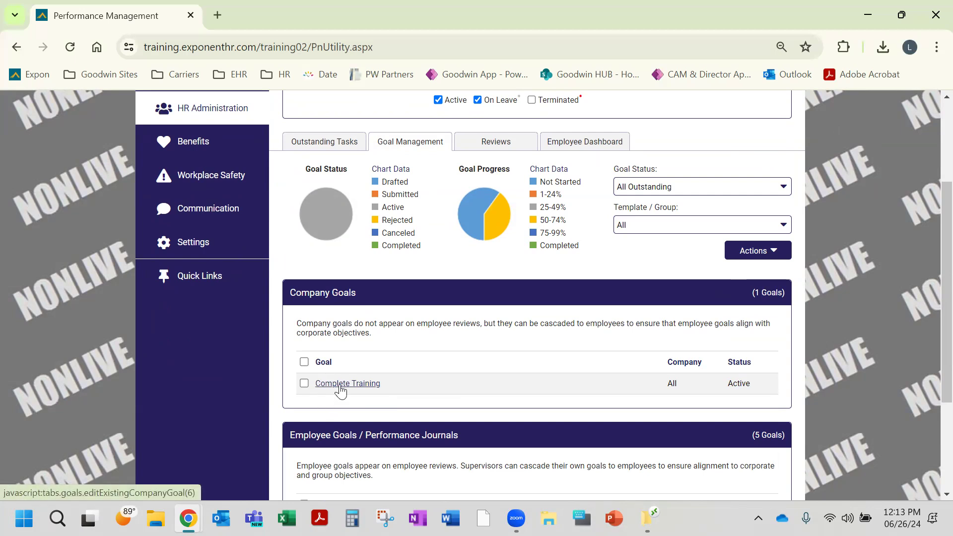
pyautogui.scroll(-2, 340, 390)
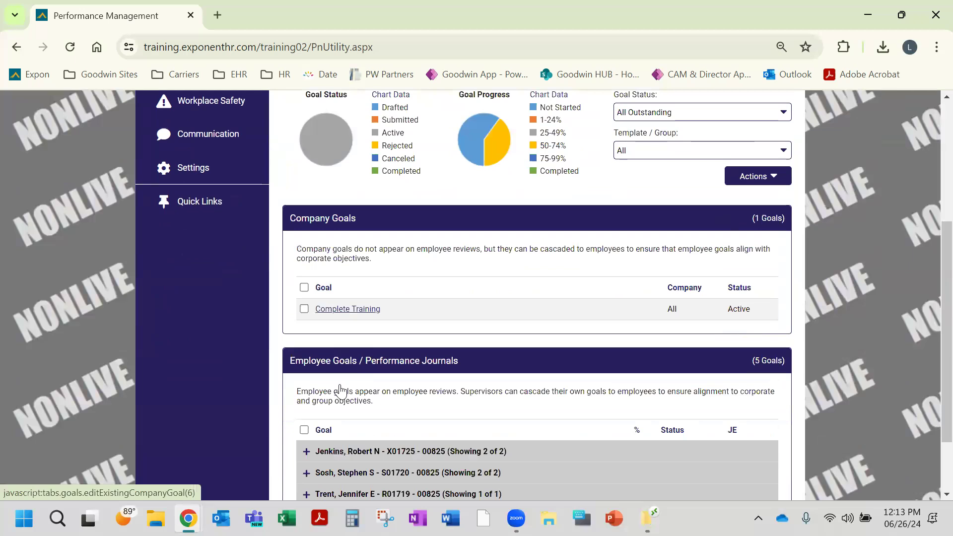
pyautogui.click(337, 311)
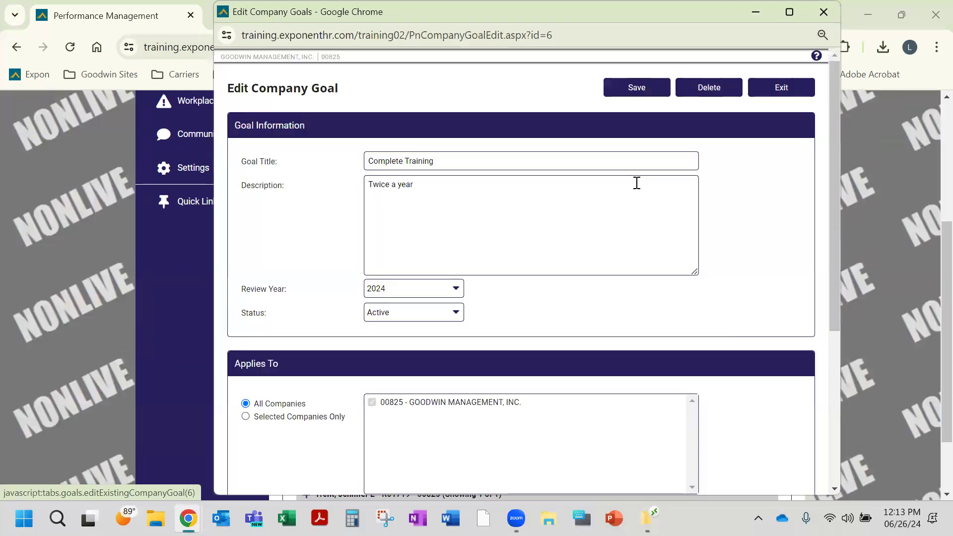
pyautogui.click(789, 12)
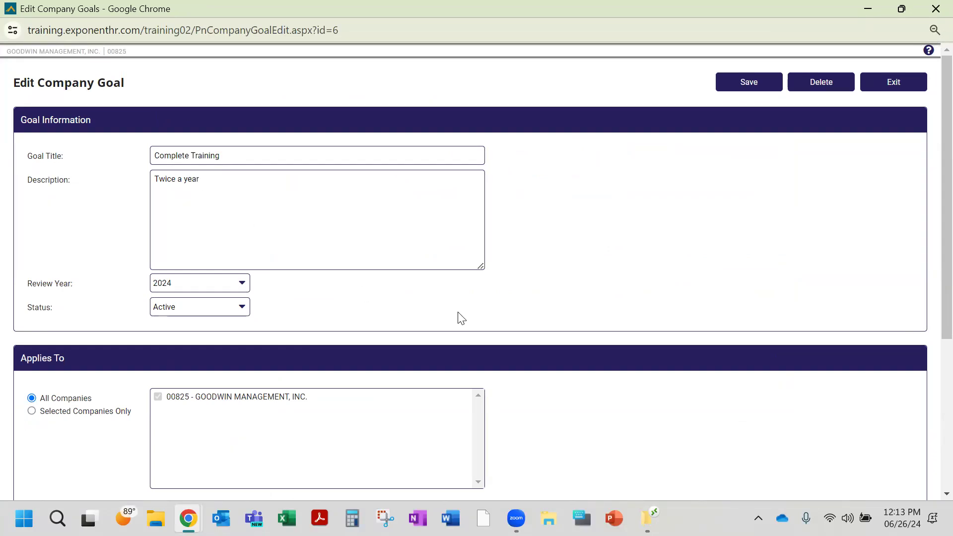
pyautogui.scroll(-3, 576, 324)
pyautogui.scroll(3, 580, 324)
pyautogui.click(903, 82)
pyautogui.scroll(-3, 377, 314)
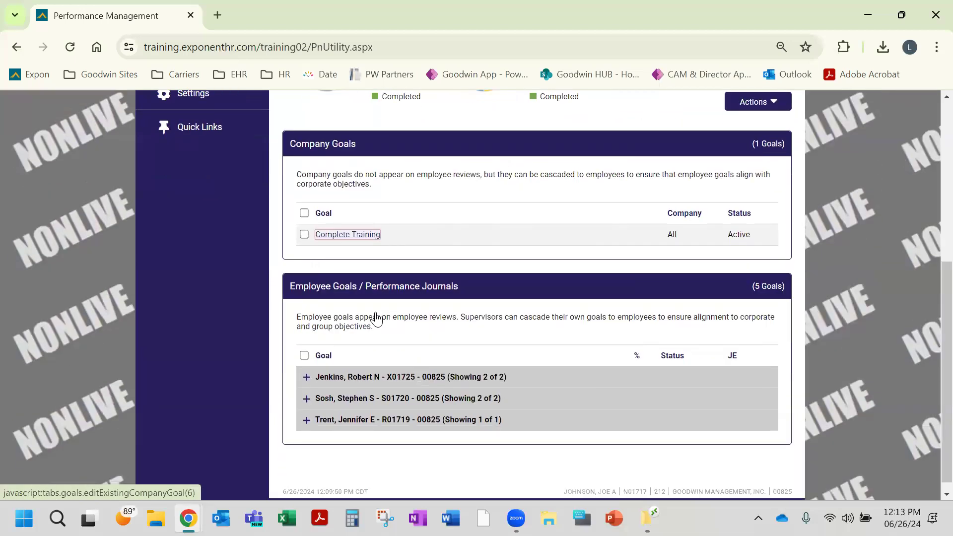
# - Expand all three employees' goal groups under Employee Goals, then return to the Reviews tab
pyautogui.click(306, 377)
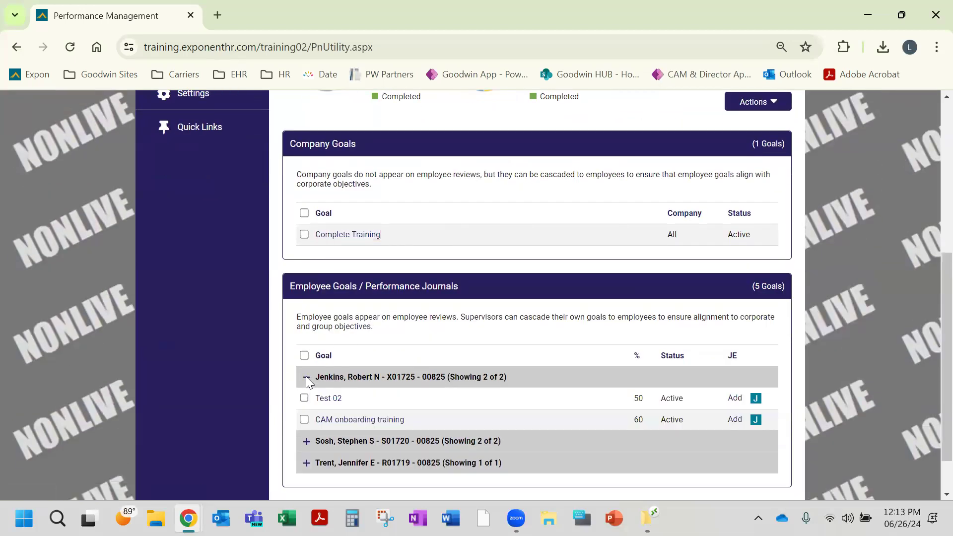
pyautogui.click(306, 441)
pyautogui.scroll(-2, 306, 443)
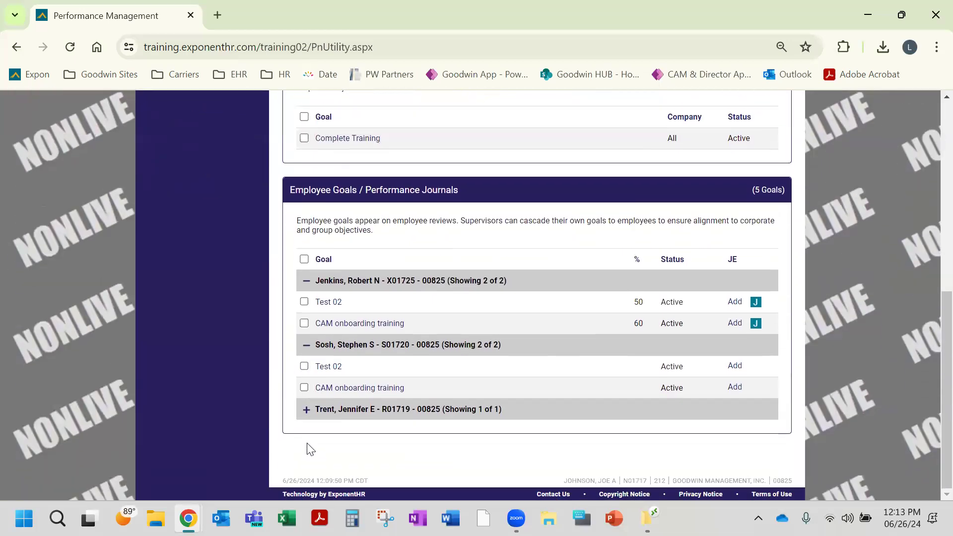
pyautogui.click(307, 410)
pyautogui.scroll(2, 283, 417)
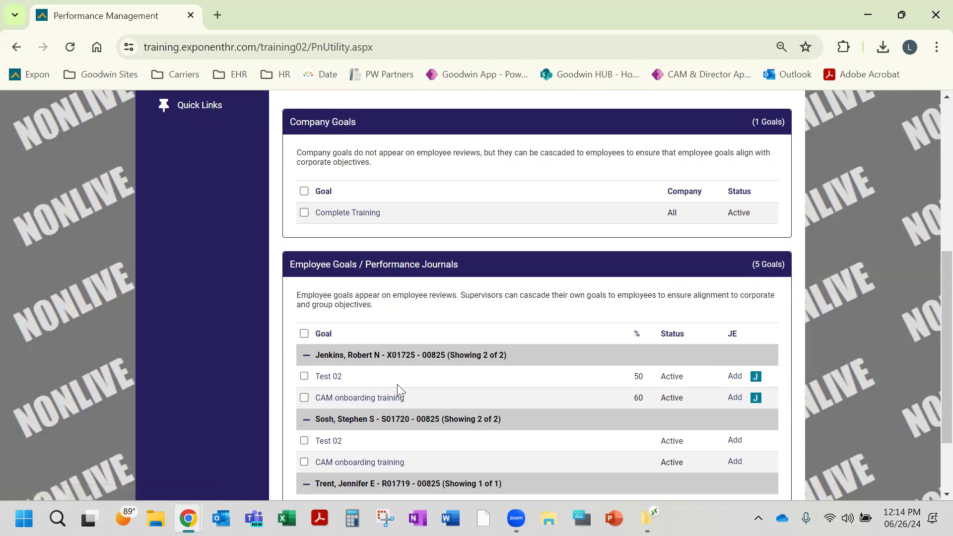
pyautogui.scroll(-1, 399, 386)
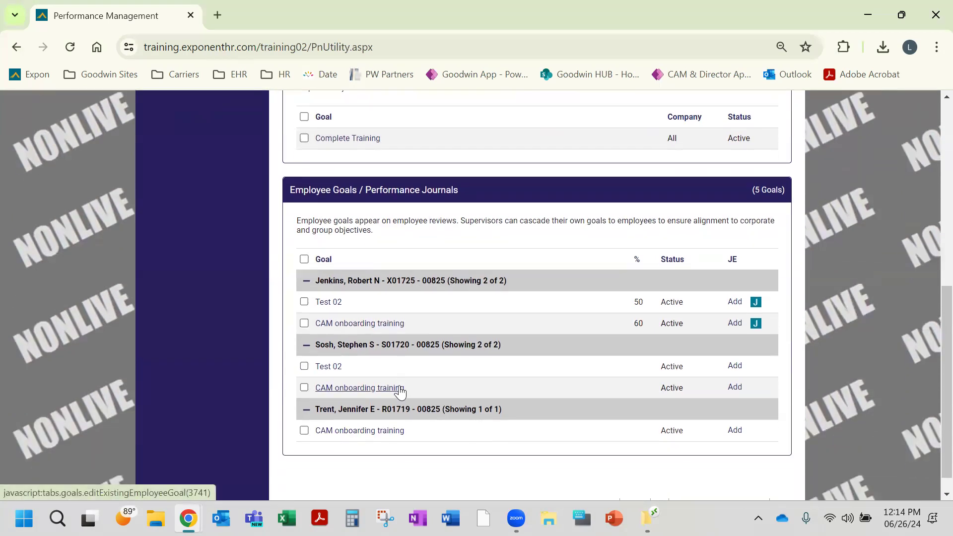
pyautogui.scroll(5, 400, 392)
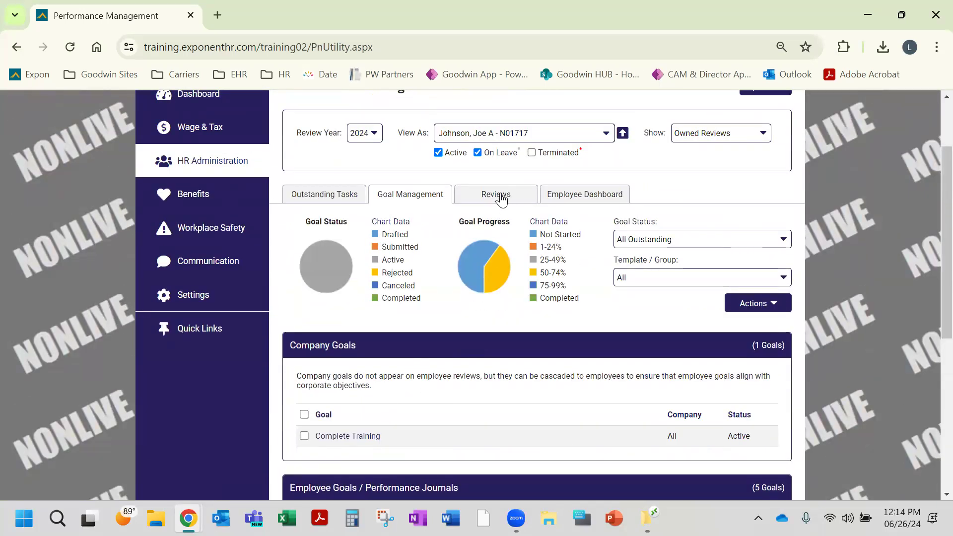
pyautogui.click(501, 197)
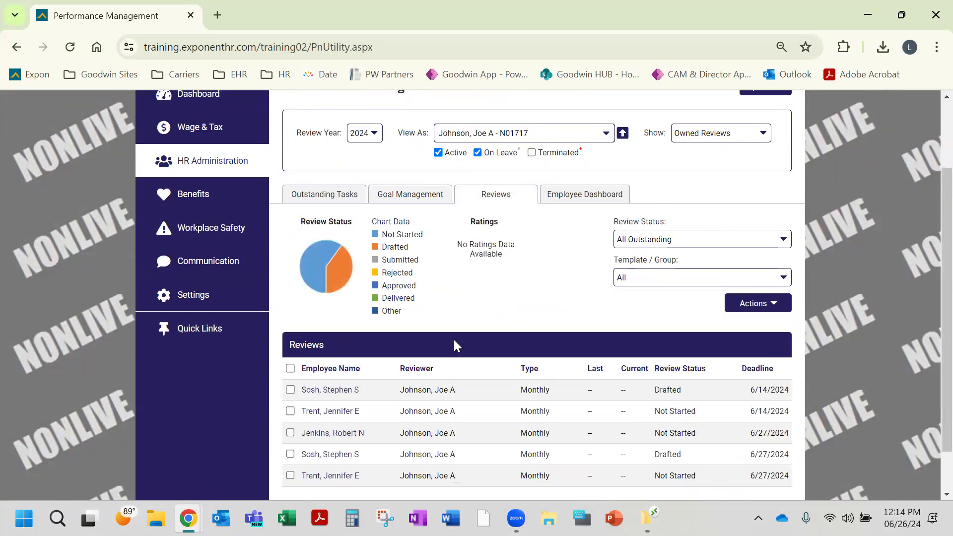
# - Look over the five monthly reviews, then switch to the Employee Dashboard
pyautogui.scroll(-1, 457, 343)
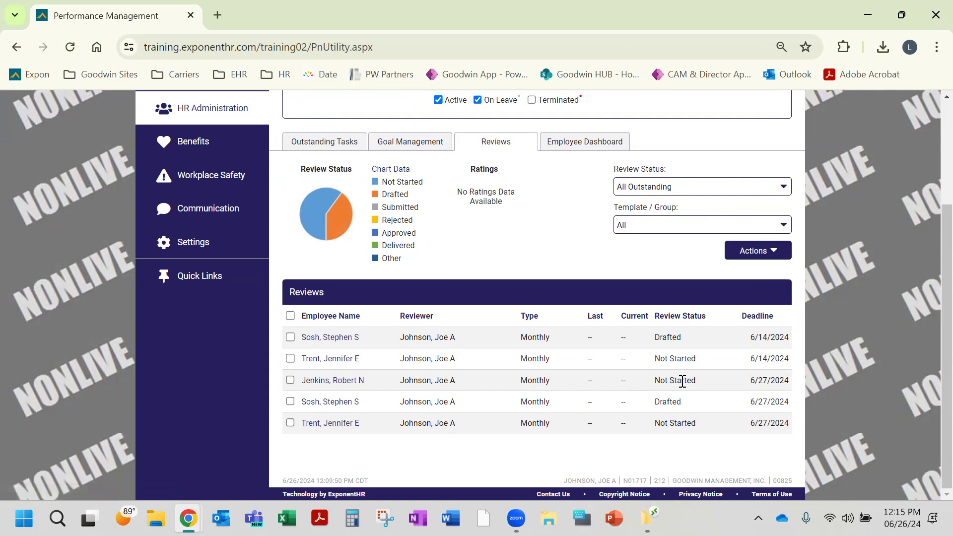
pyautogui.scroll(1, 678, 404)
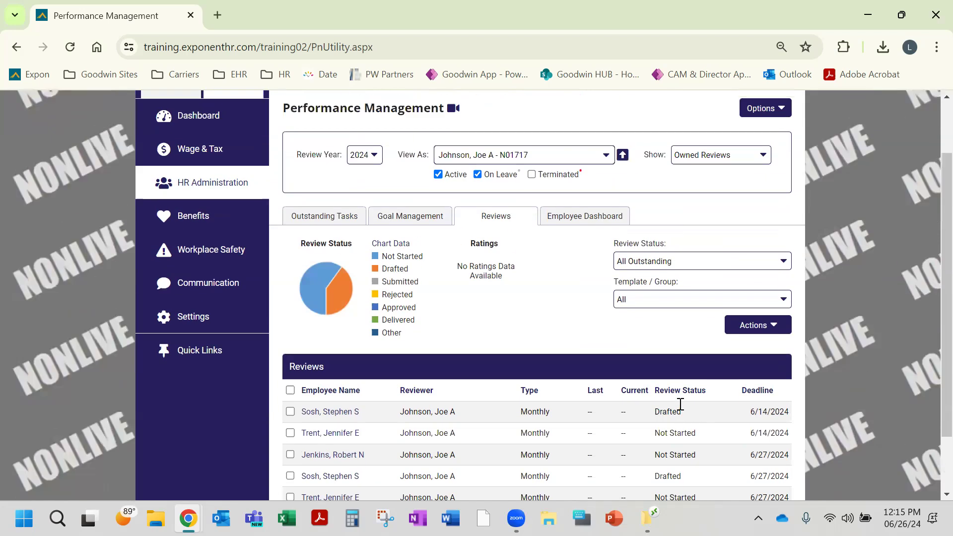
pyautogui.click(590, 219)
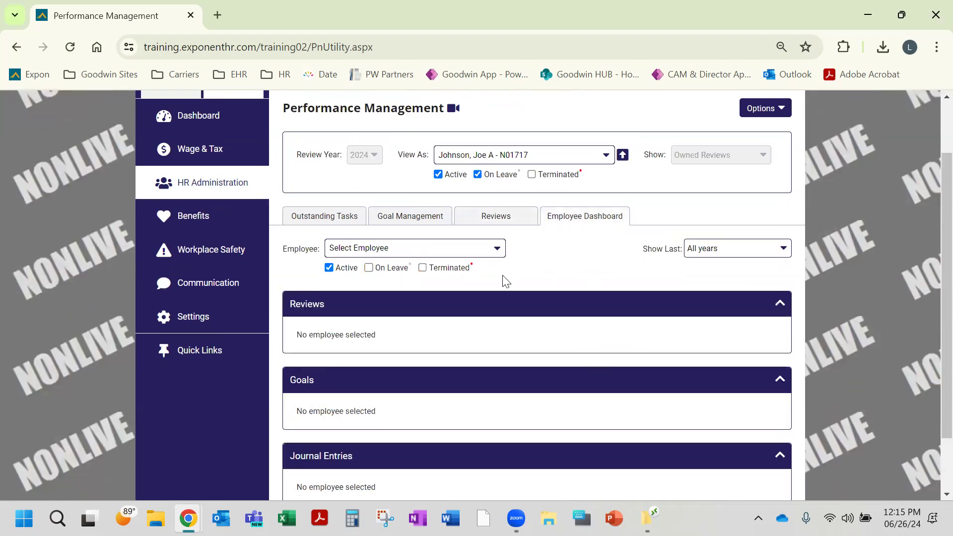
# - Select an employee on the Employee Dashboard to load their reviews, goals and journals
pyautogui.scroll(-1, 434, 334)
pyautogui.scroll(1, 546, 340)
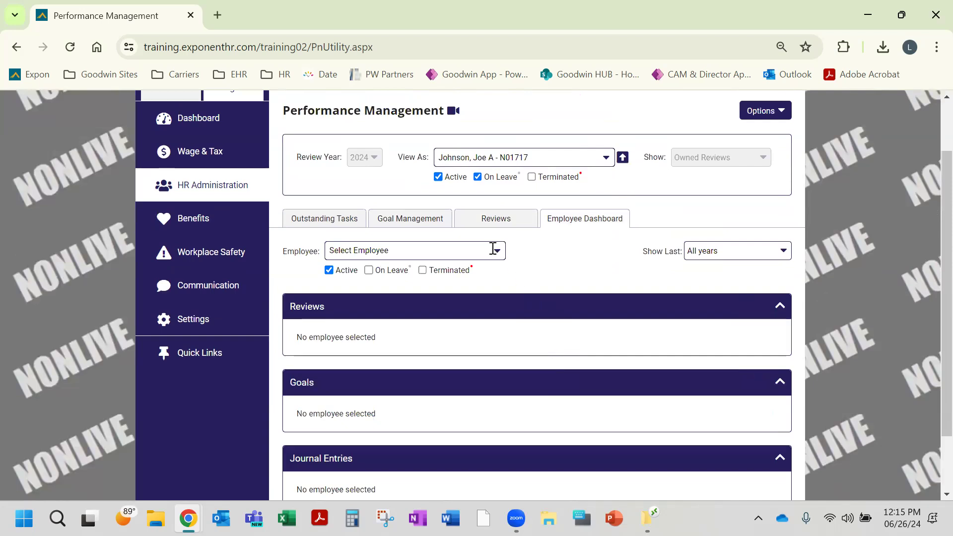
pyautogui.click(497, 253)
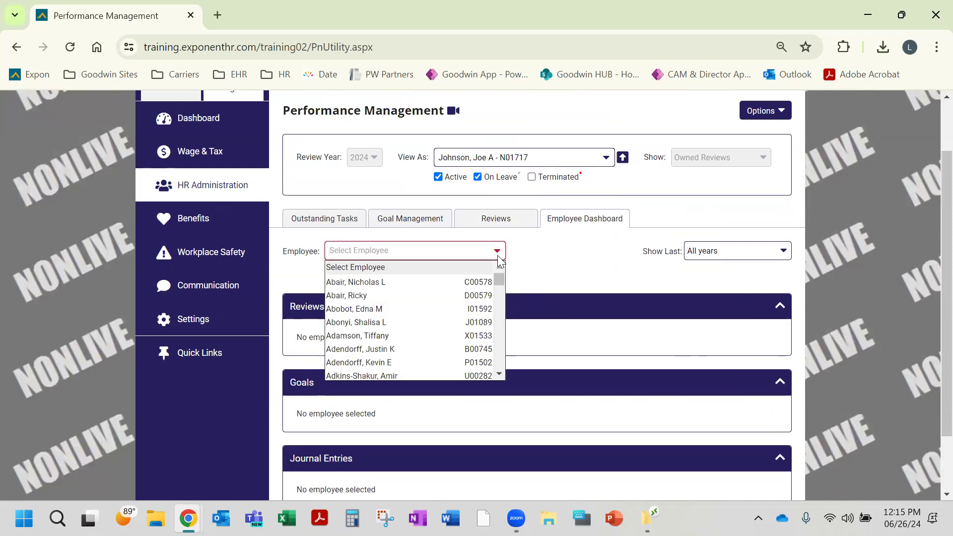
pyautogui.click(575, 269)
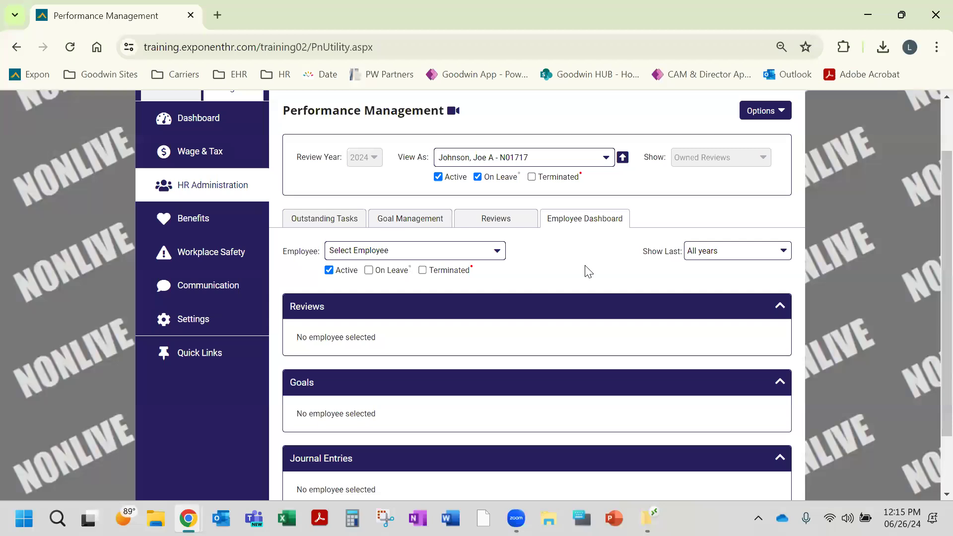
pyautogui.scroll(-2, 589, 272)
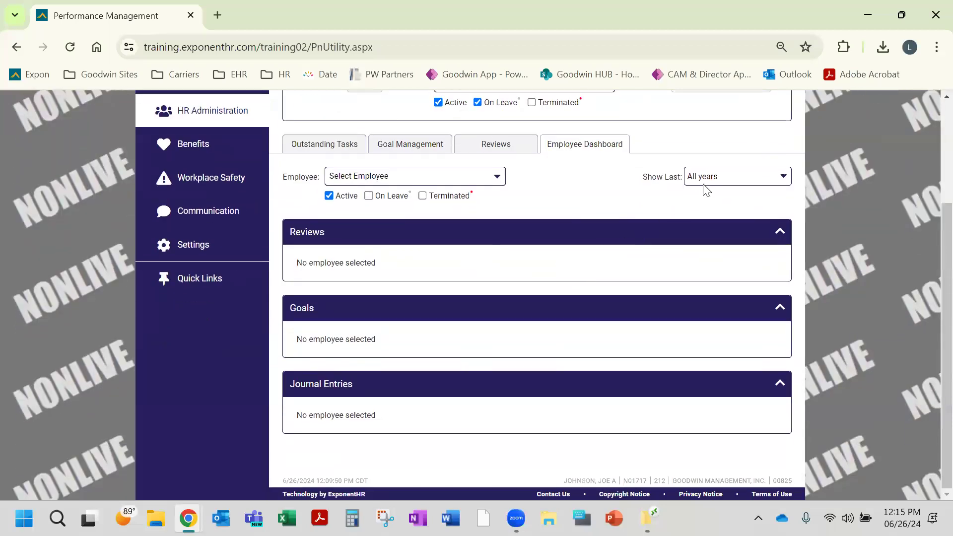
pyautogui.click(495, 176)
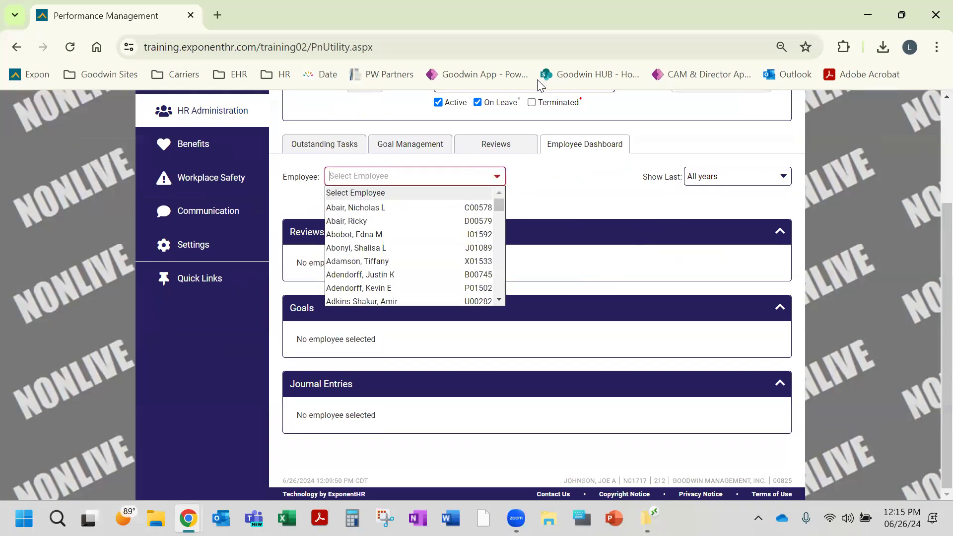
pyautogui.write('jenki')
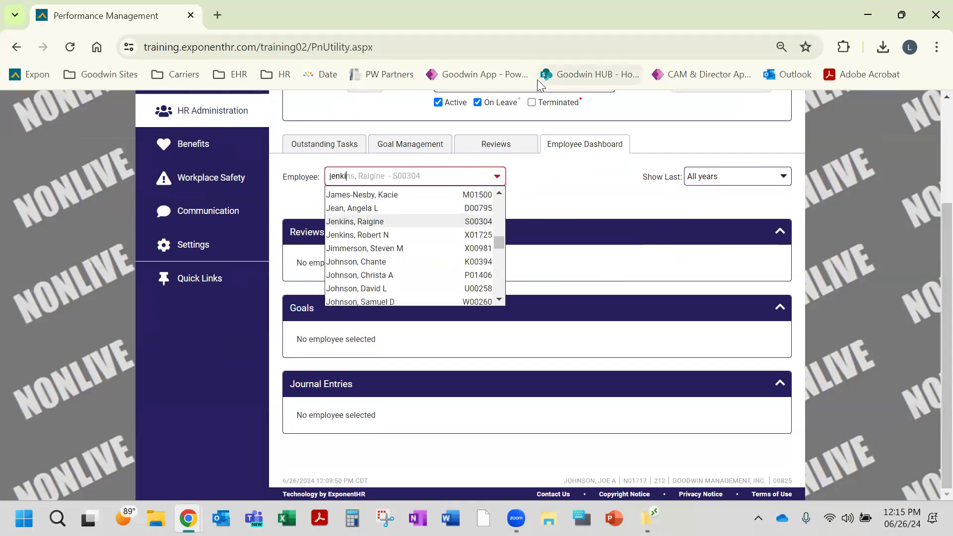
pyautogui.click(387, 237)
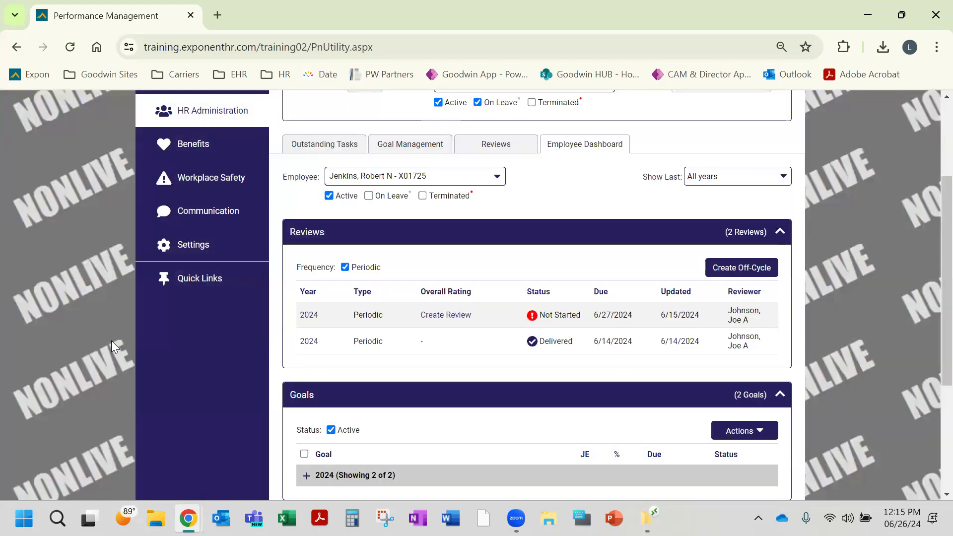
# - Expand the employee's 2024 Goals and Journal groups, then return to Goal Management
pyautogui.scroll(-3, 112, 343)
pyautogui.scroll(3, 110, 340)
pyautogui.scroll(-1, 558, 342)
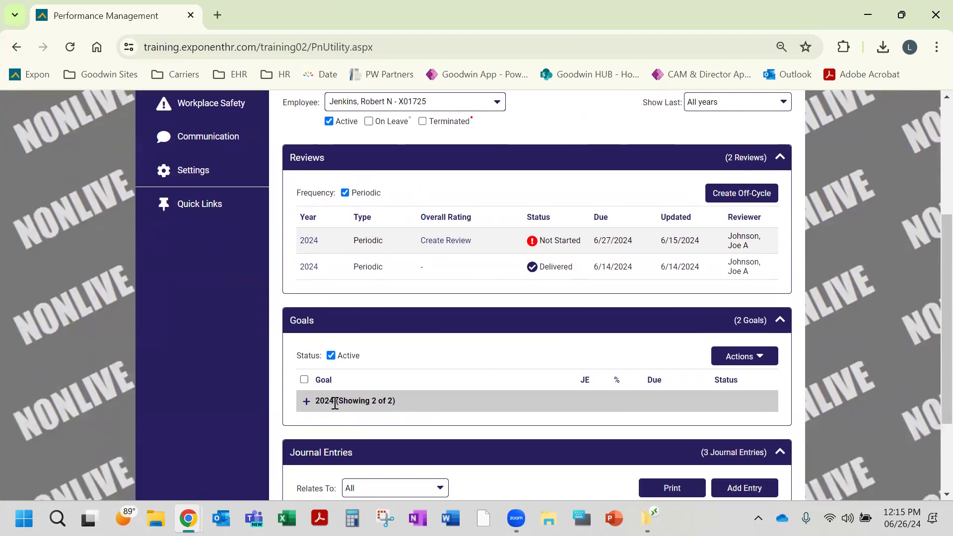
pyautogui.click(305, 402)
pyautogui.scroll(-1, 306, 403)
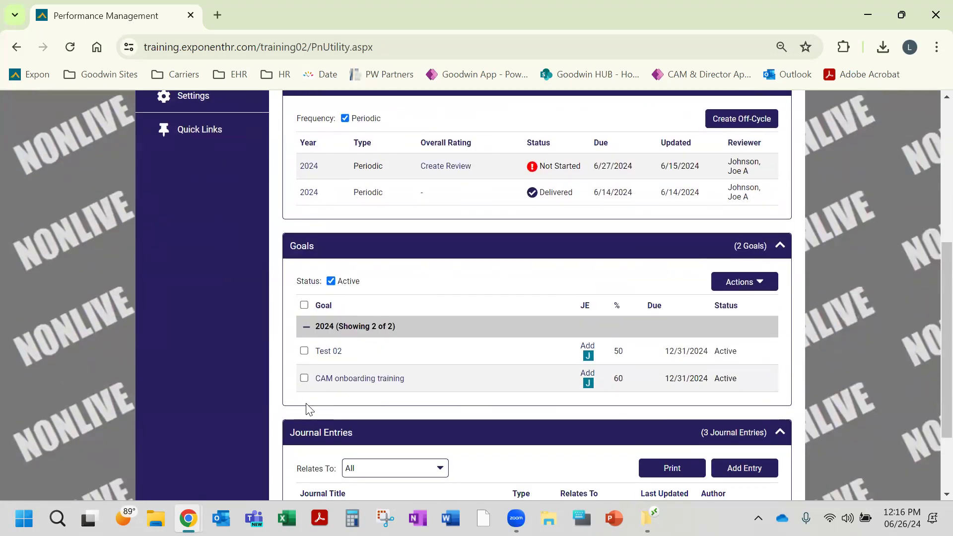
pyautogui.scroll(-1, 306, 403)
pyautogui.click(308, 441)
pyautogui.scroll(-1, 308, 443)
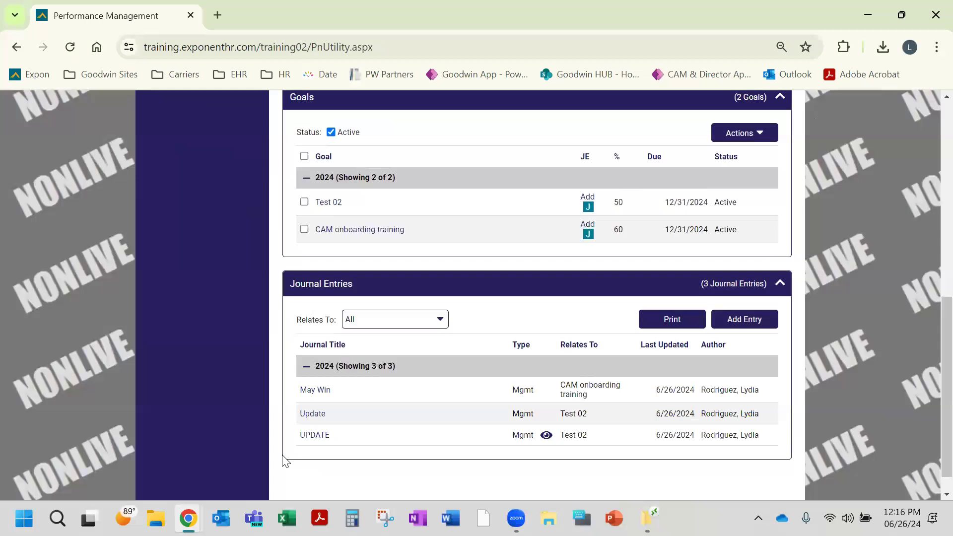
pyautogui.scroll(5, 285, 460)
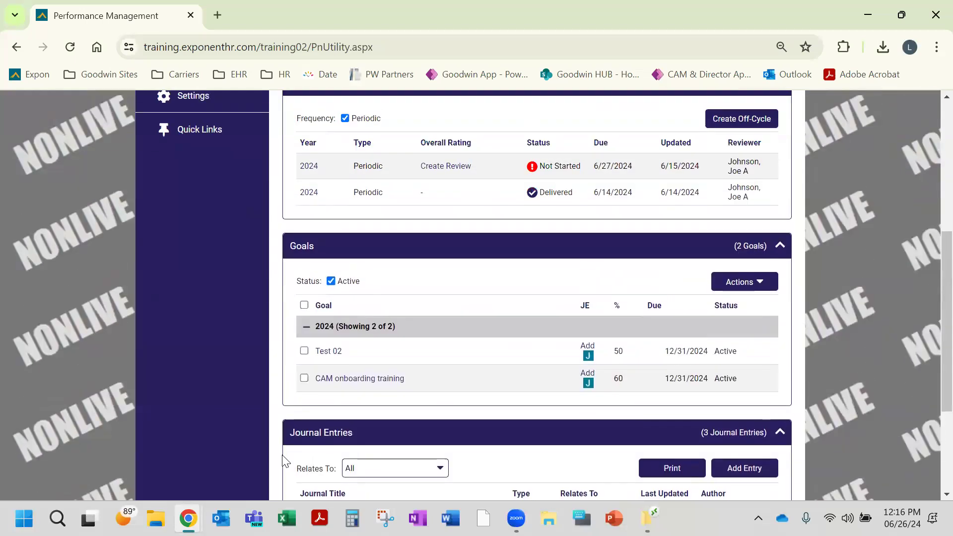
pyautogui.scroll(1, 285, 461)
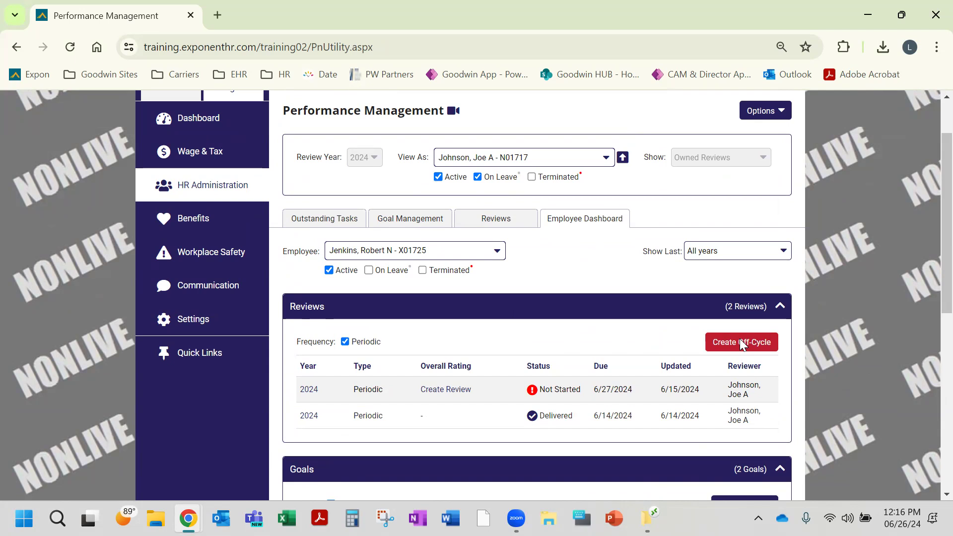
pyautogui.click(416, 226)
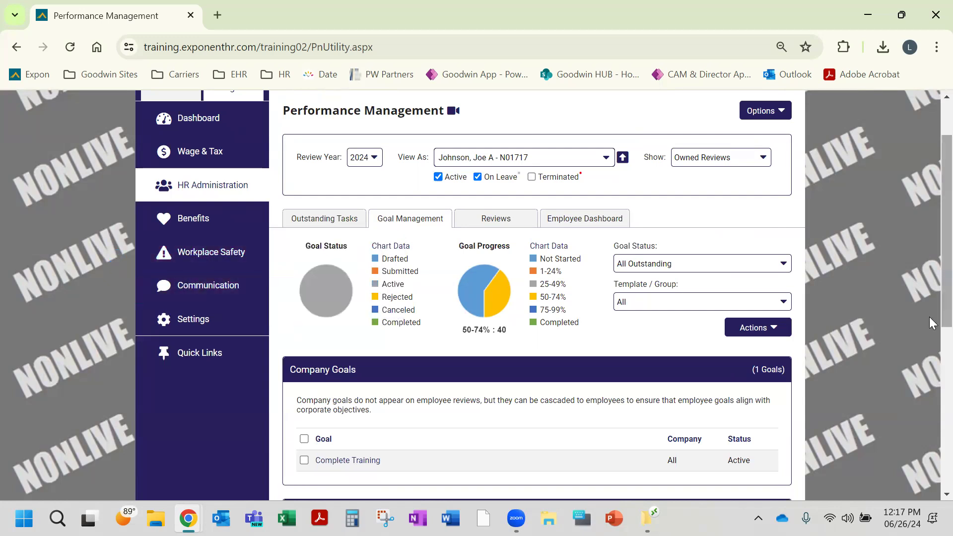
# - Open the Goal Management Actions menu with its add company and employee goal options
pyautogui.moveTo(149, 350)
pyautogui.scroll(-2, 120, 351)
pyautogui.scroll(1, 120, 350)
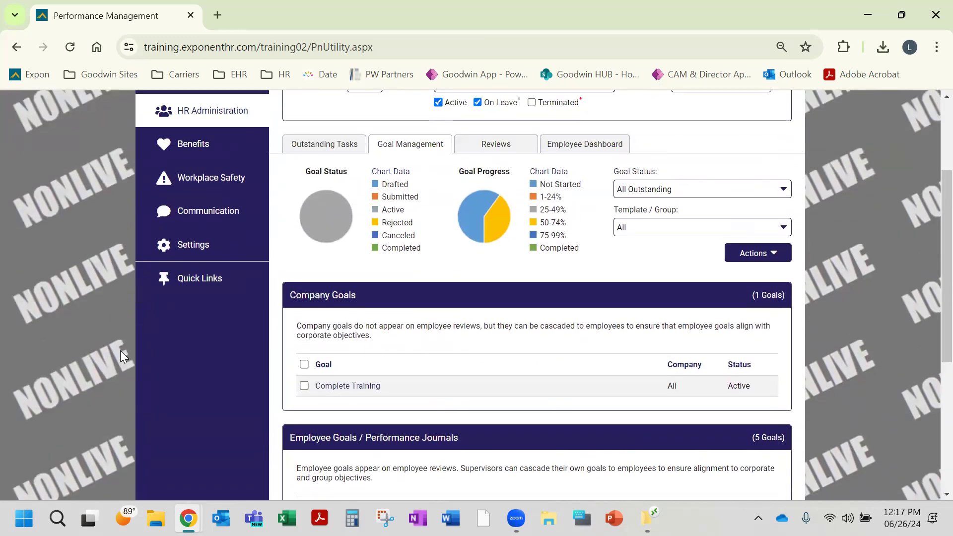
pyautogui.scroll(1, 120, 350)
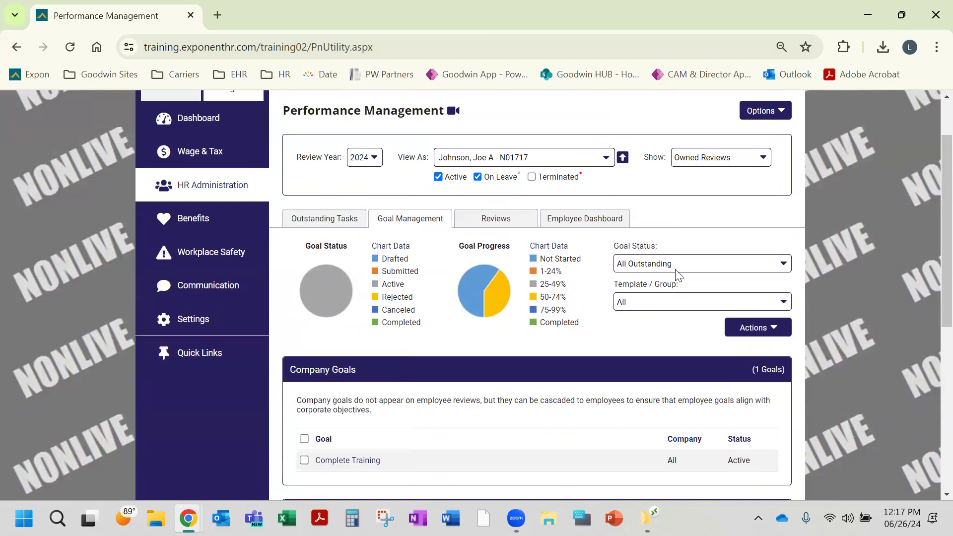
pyautogui.click(753, 331)
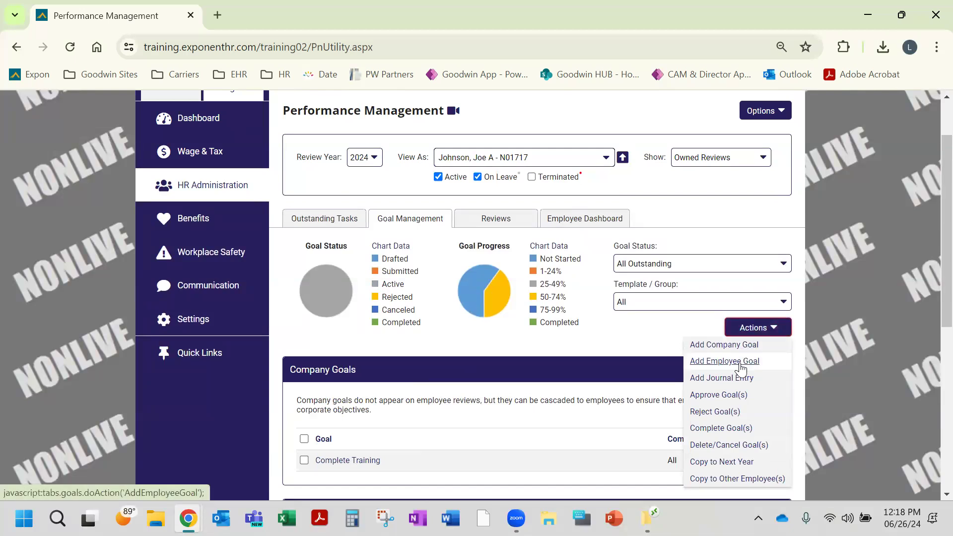
# - Start a new employee goal in a maximized window and assign it to the employee
pyautogui.click(740, 366)
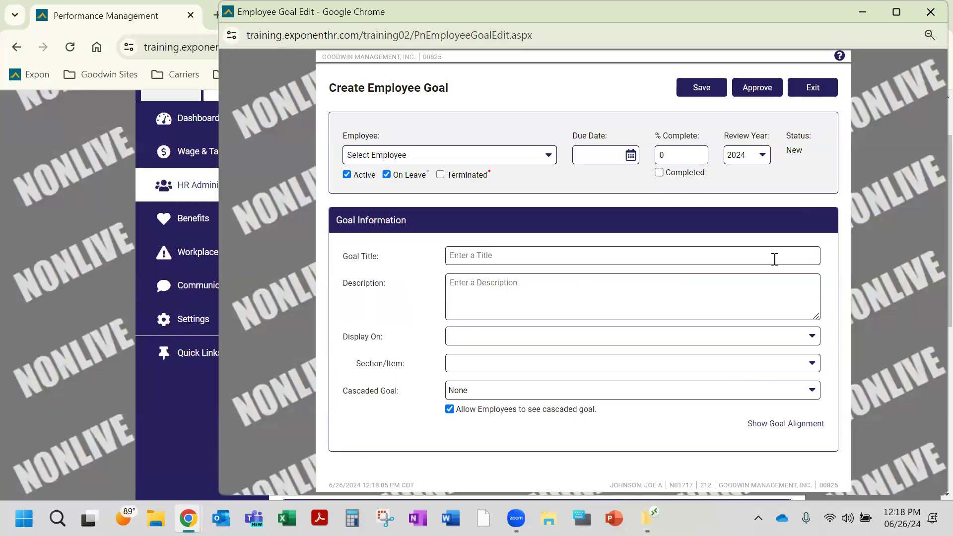
pyautogui.click(897, 12)
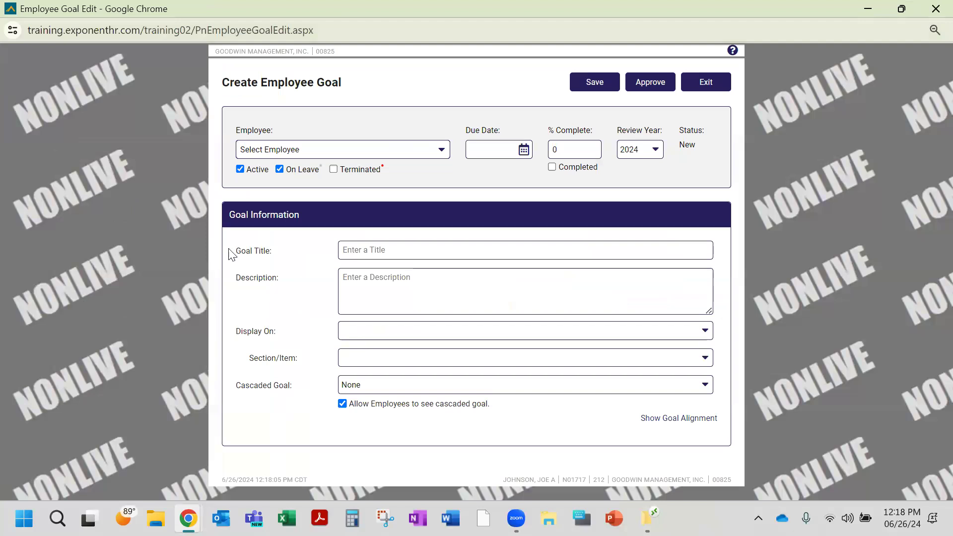
pyautogui.click(287, 150)
pyautogui.write('t')
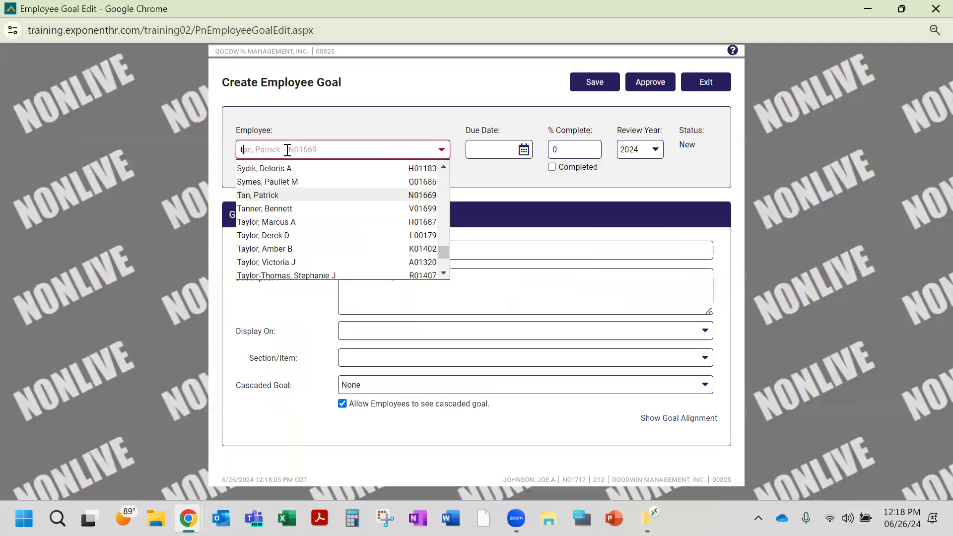
pyautogui.write('rent')
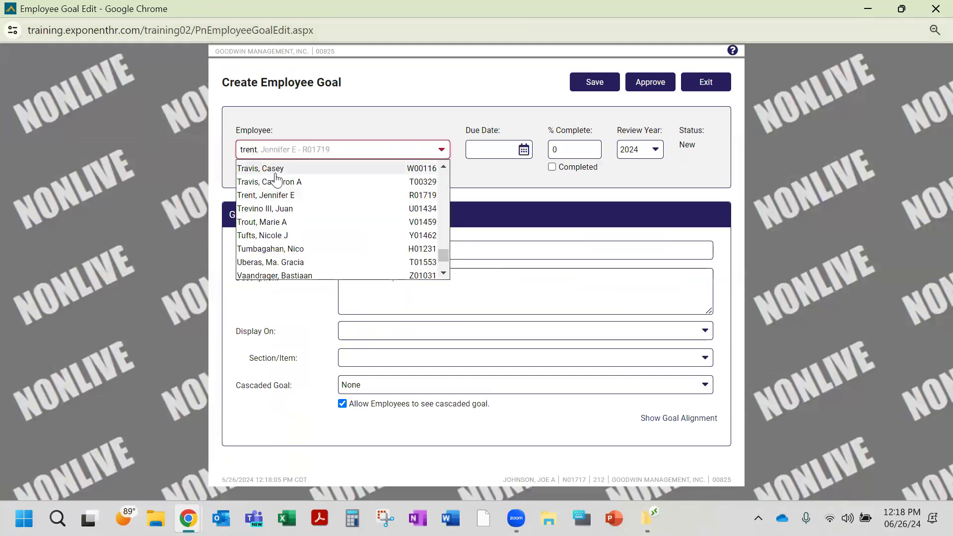
pyautogui.click(273, 195)
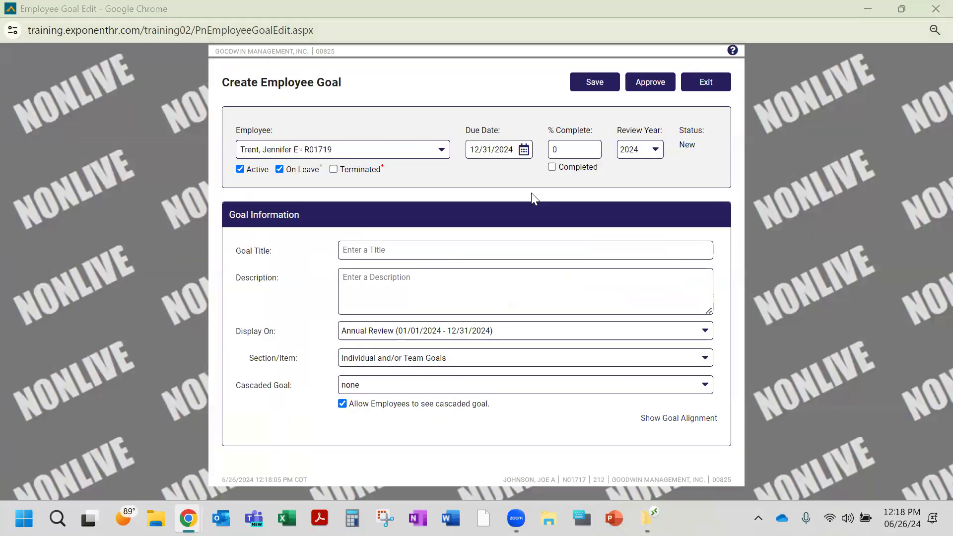
# - Keep the 12/31/2024 due date and select the existing % Complete value
pyautogui.click(524, 150)
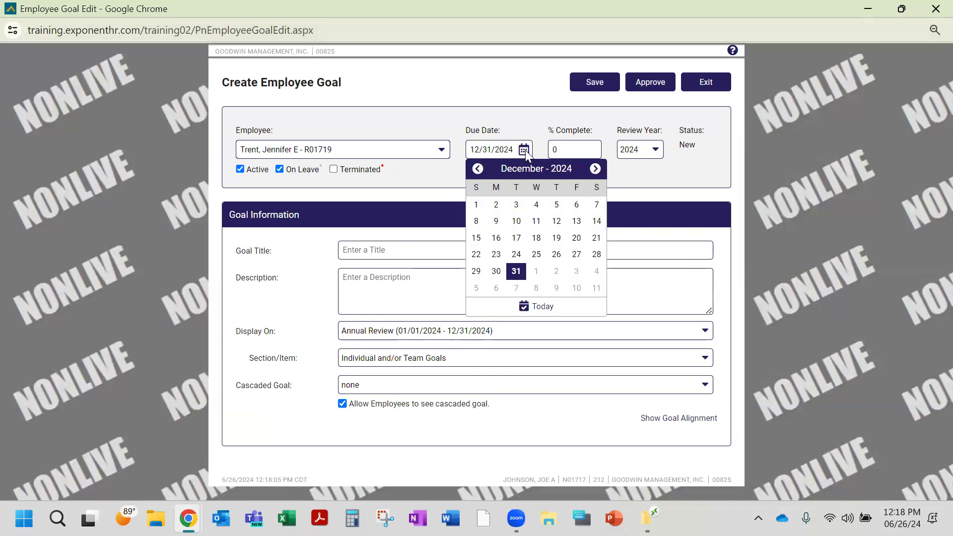
pyautogui.click(525, 150)
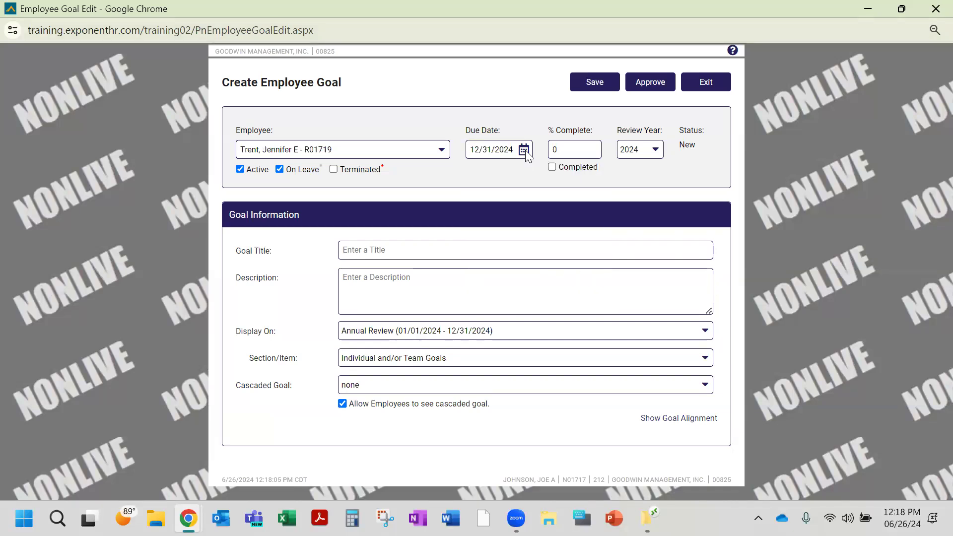
pyautogui.doubleClick(556, 148)
pyautogui.click(568, 147)
# - Set % Complete to 1, title 'Client Retention', and description '95% yoy'
pyautogui.press('BackSpace')
pyautogui.write('1')
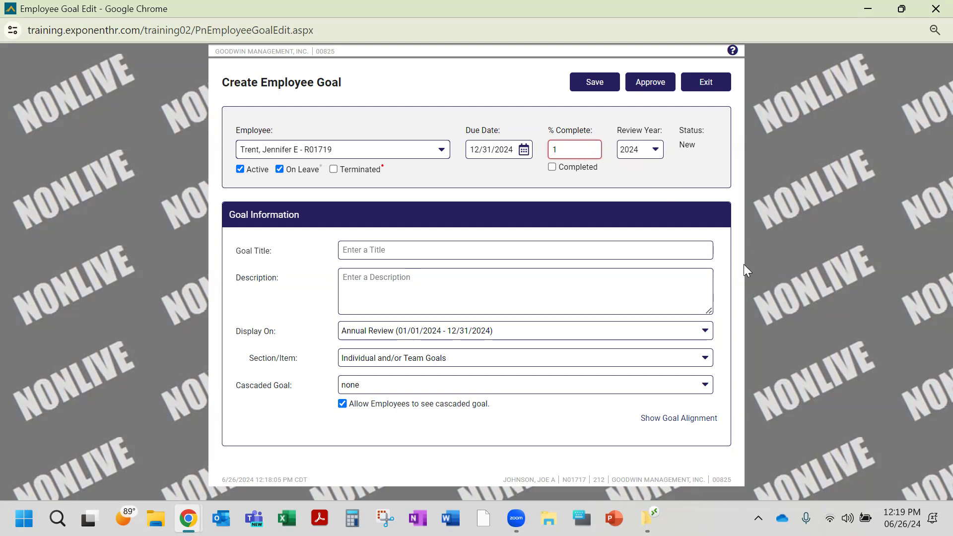
pyautogui.click(551, 257)
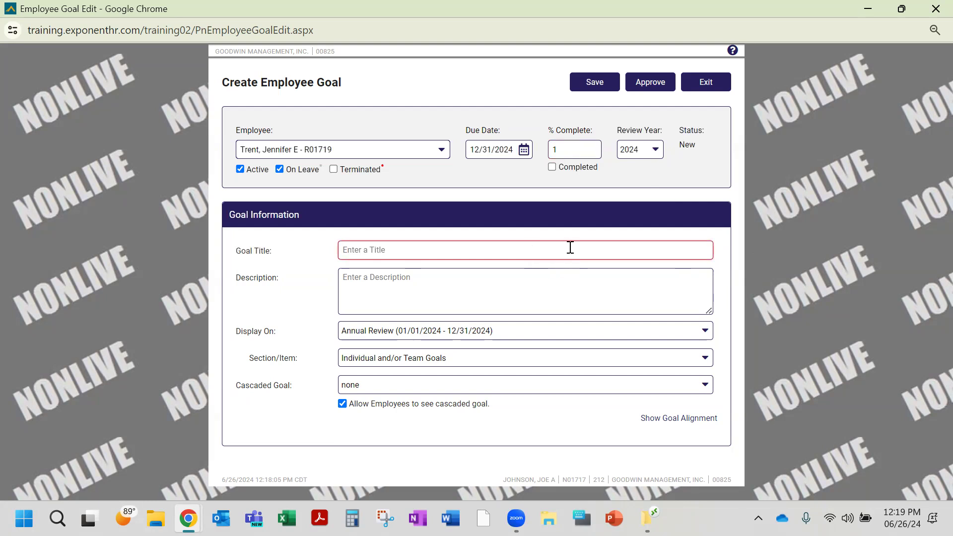
pyautogui.write('Client Retention')
pyautogui.click(532, 295)
pyautogui.write('80%')
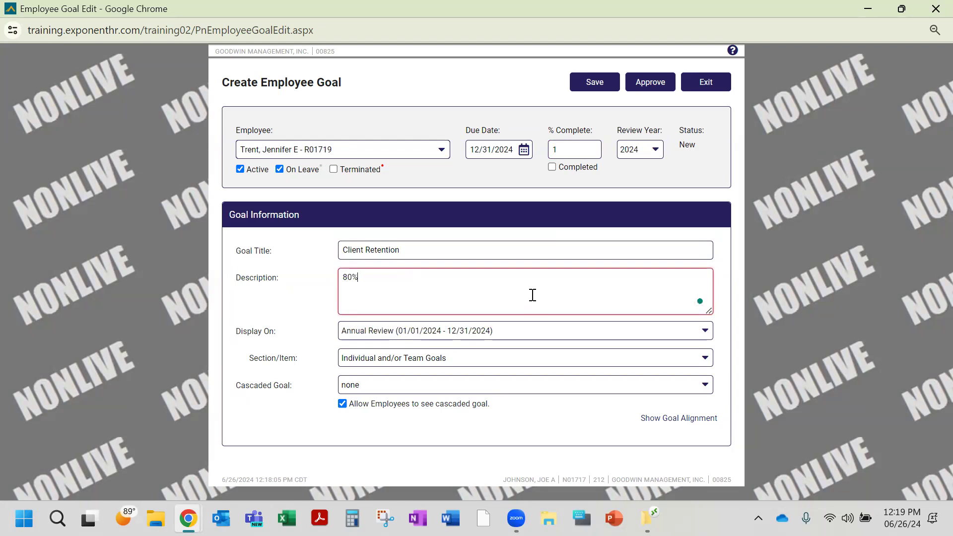
pyautogui.write(' yoy')
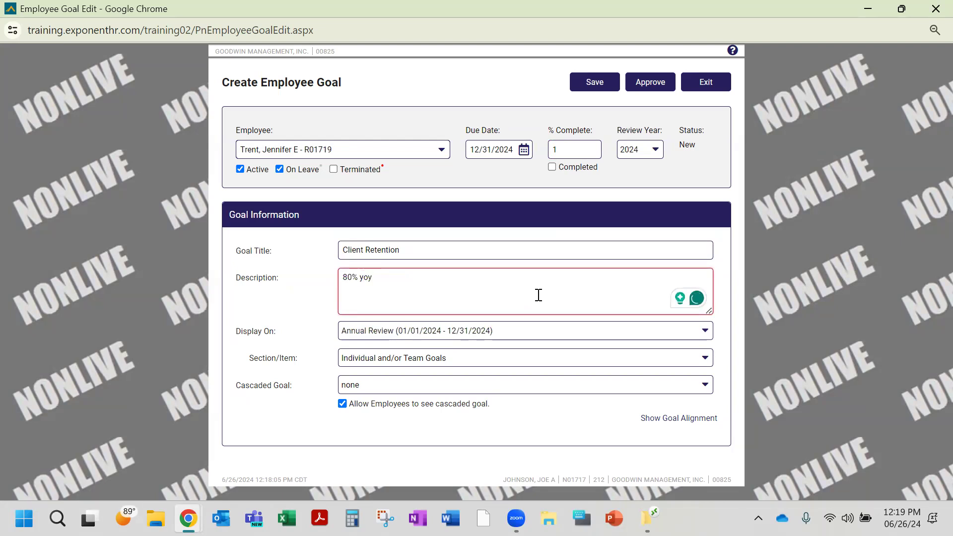
pyautogui.click(352, 277)
pyautogui.press('BackSpace')
pyautogui.press('BackSpace')
pyautogui.write('95')
pyautogui.click(393, 300)
# - Keep Annual Review and Individual and/or Team Goals, then approve the goal
pyautogui.click(489, 334)
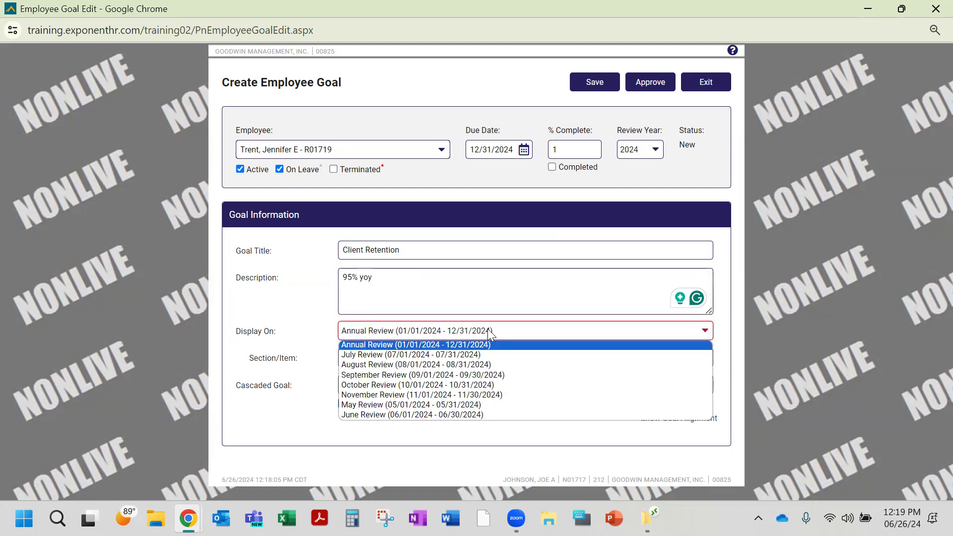
pyautogui.click(489, 334)
pyautogui.click(475, 361)
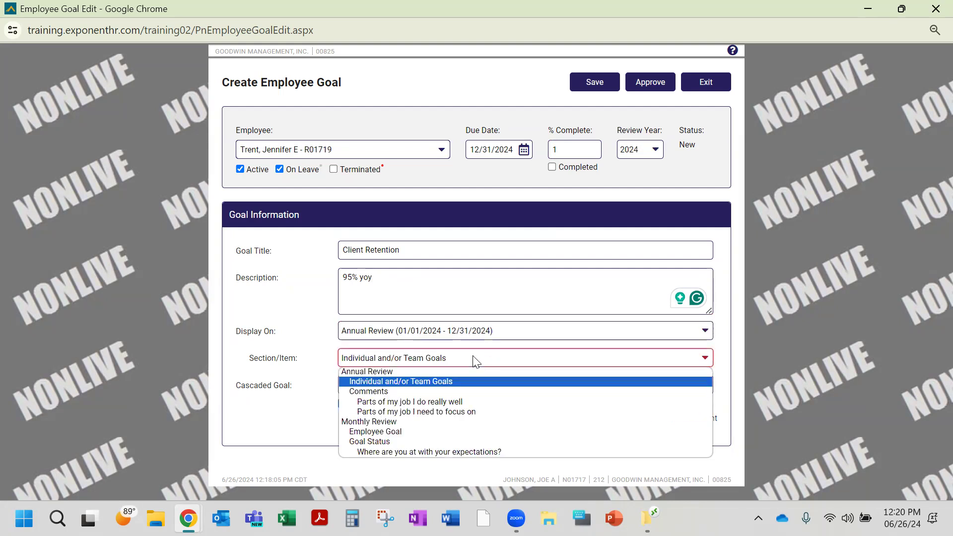
pyautogui.click(474, 361)
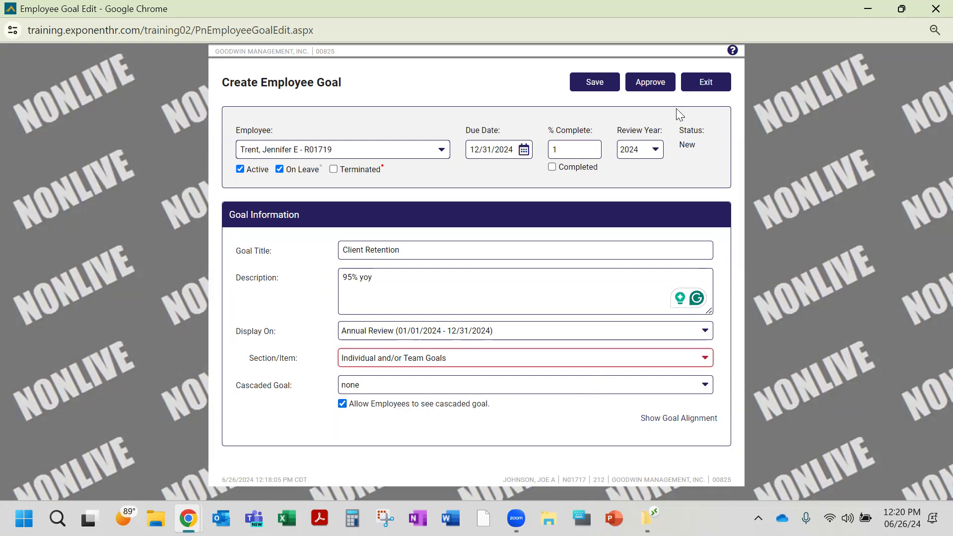
pyautogui.click(650, 82)
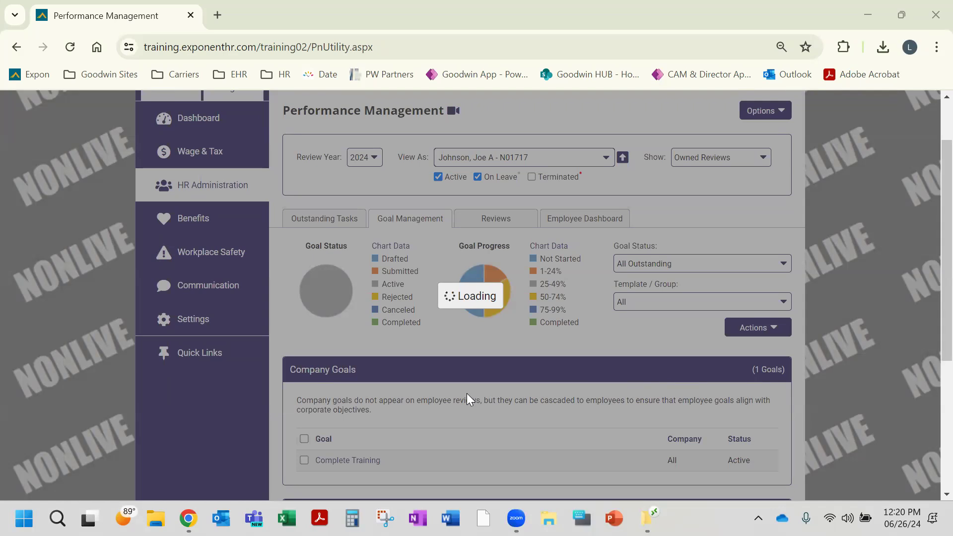
# - Expand all three employees' goal lists under Employee Goals
pyautogui.scroll(-2, 467, 393)
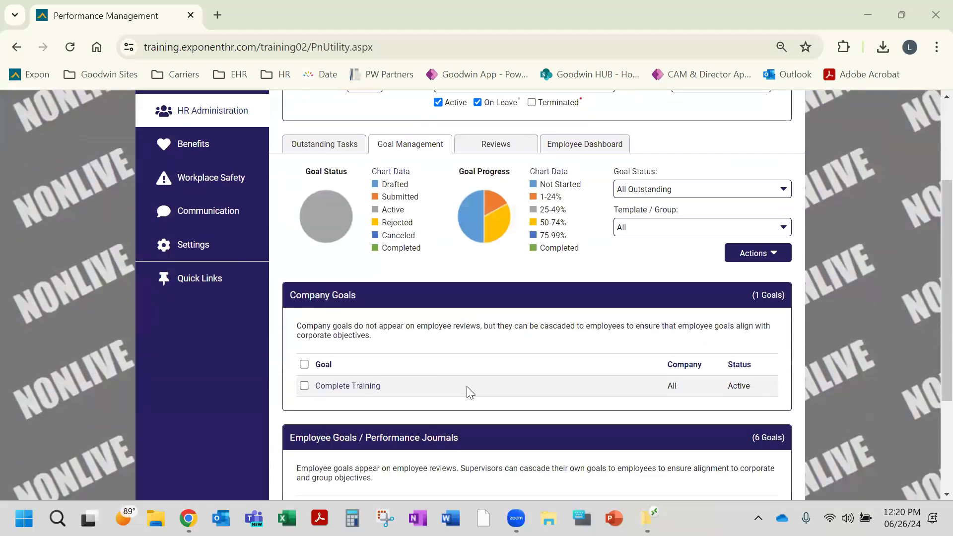
pyautogui.scroll(-3, 468, 392)
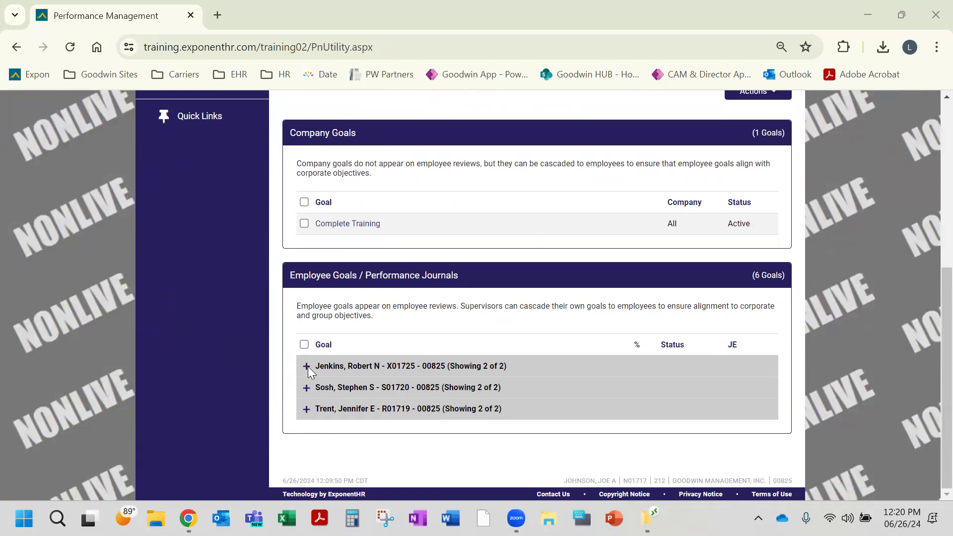
pyautogui.click(307, 408)
pyautogui.scroll(-1, 308, 406)
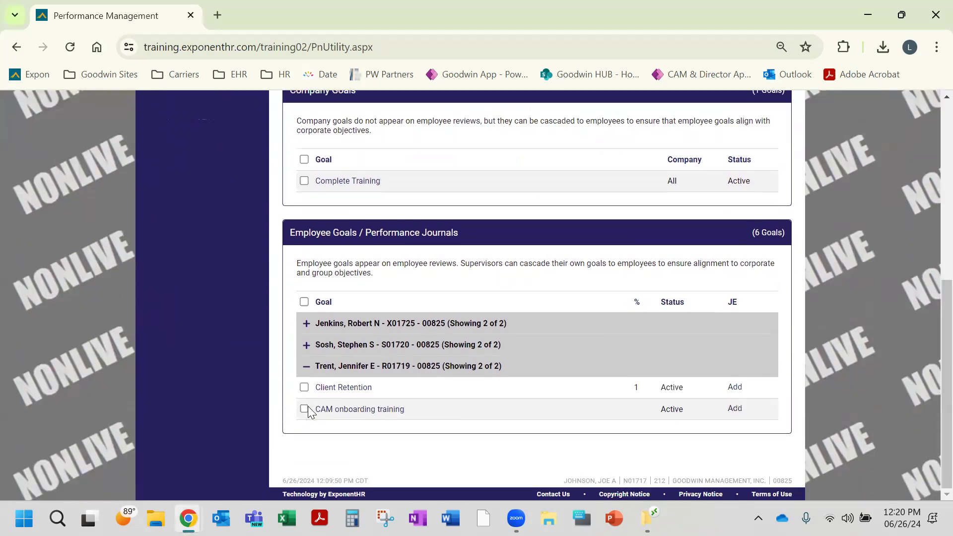
pyautogui.click(307, 345)
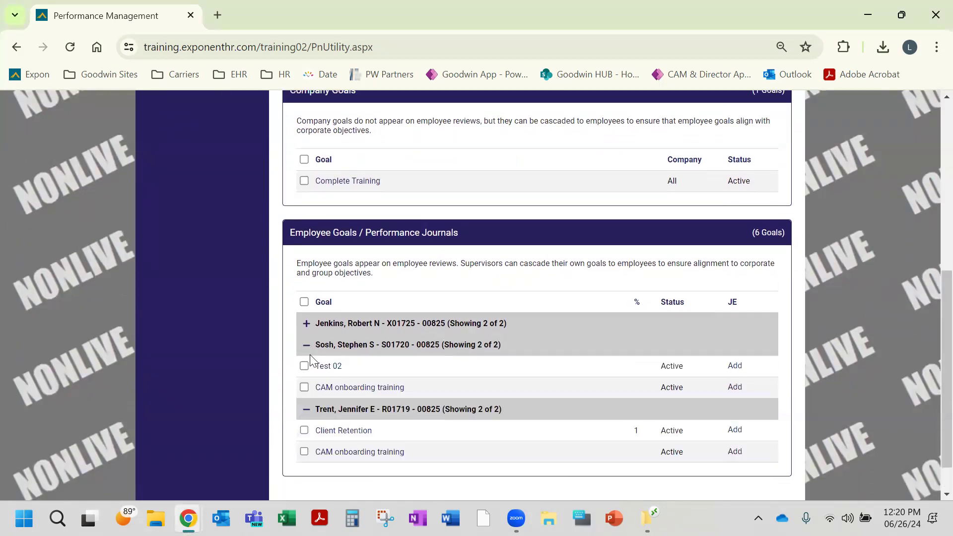
pyautogui.scroll(-1, 307, 320)
pyautogui.click(305, 281)
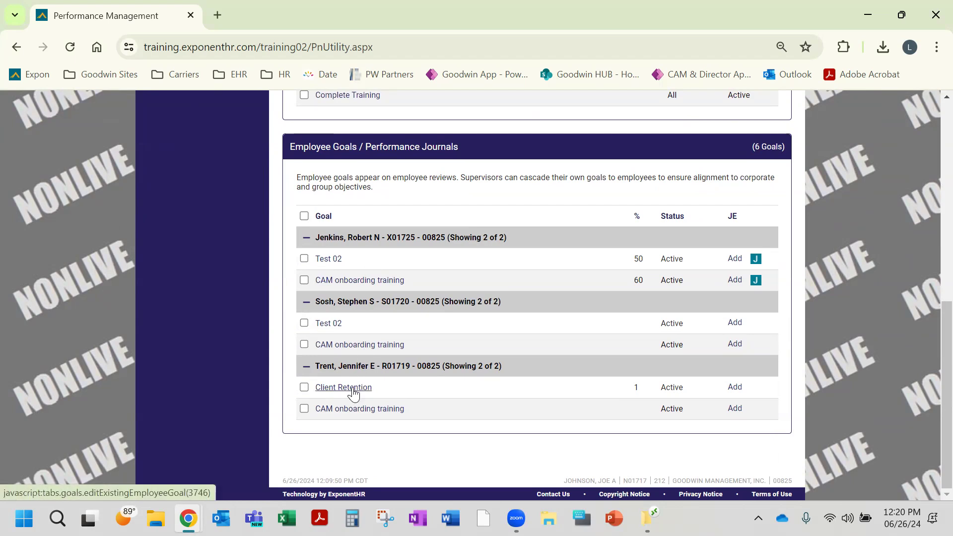
# - Tick the checkbox for the Client Retention goal
pyautogui.doubleClick(636, 387)
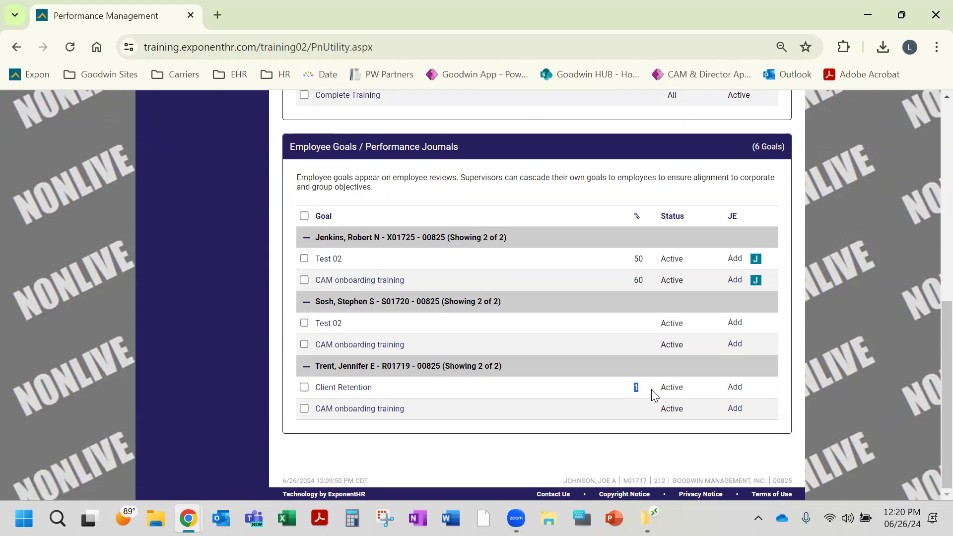
pyautogui.click(304, 387)
pyautogui.scroll(1, 768, 388)
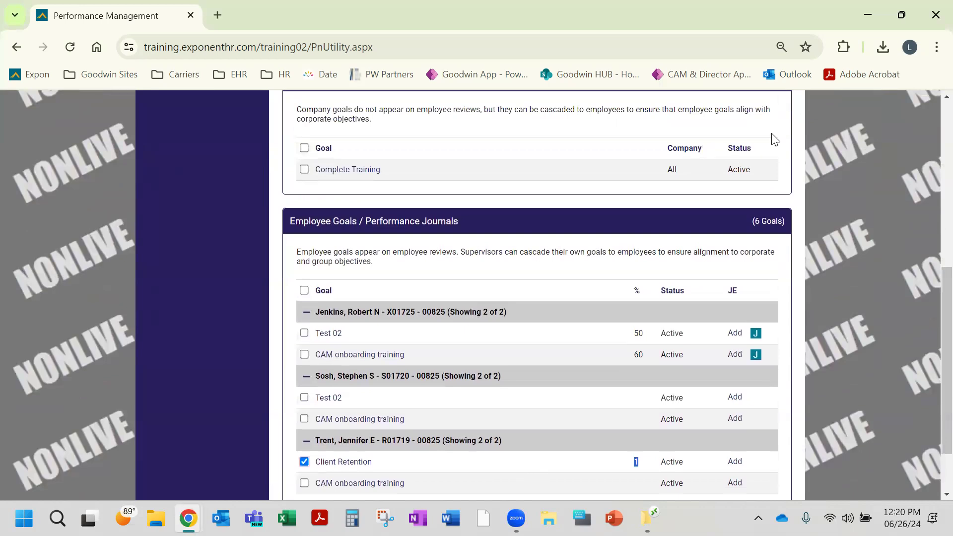
# - Start Copy to Other Employee(s) for Client Retention and add the first recipient
pyautogui.scroll(1, 775, 139)
pyautogui.click(762, 111)
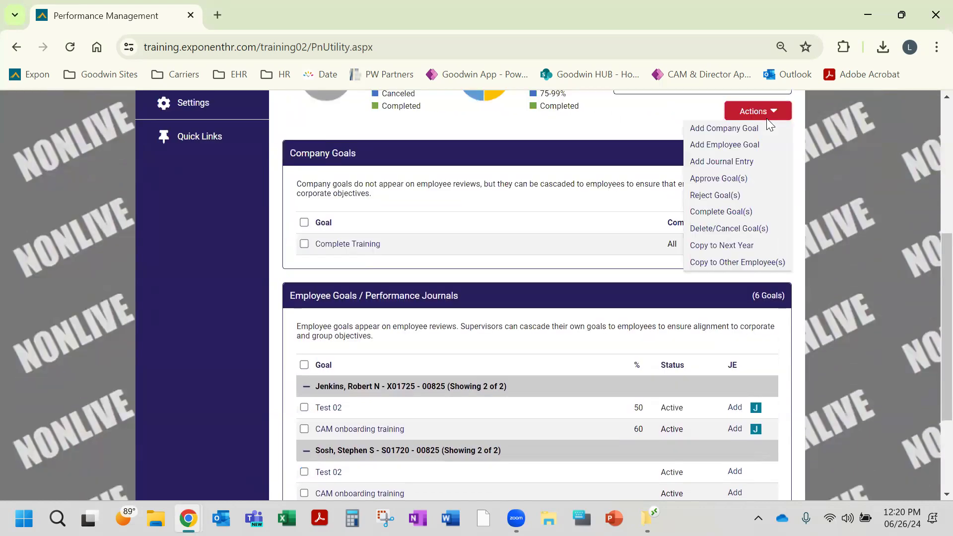
pyautogui.click(719, 263)
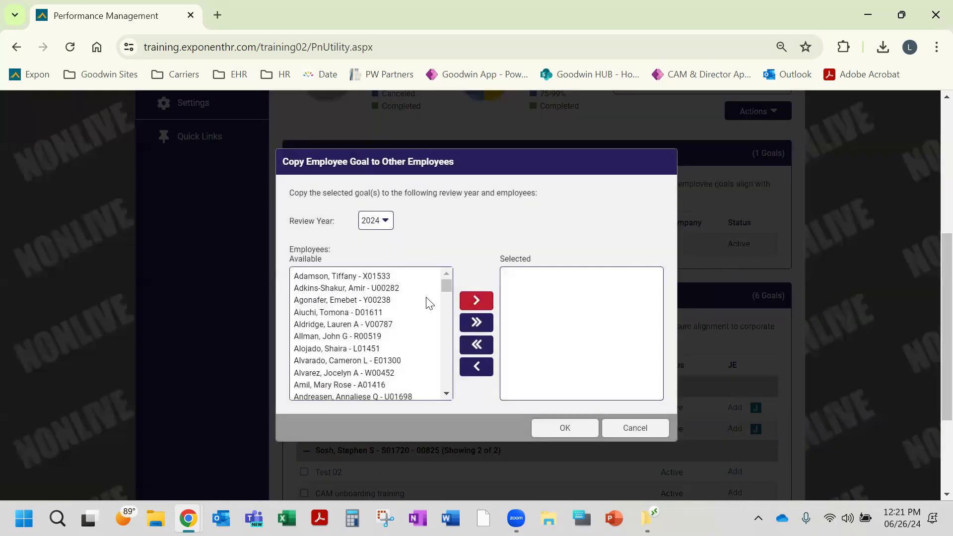
pyautogui.click(377, 300)
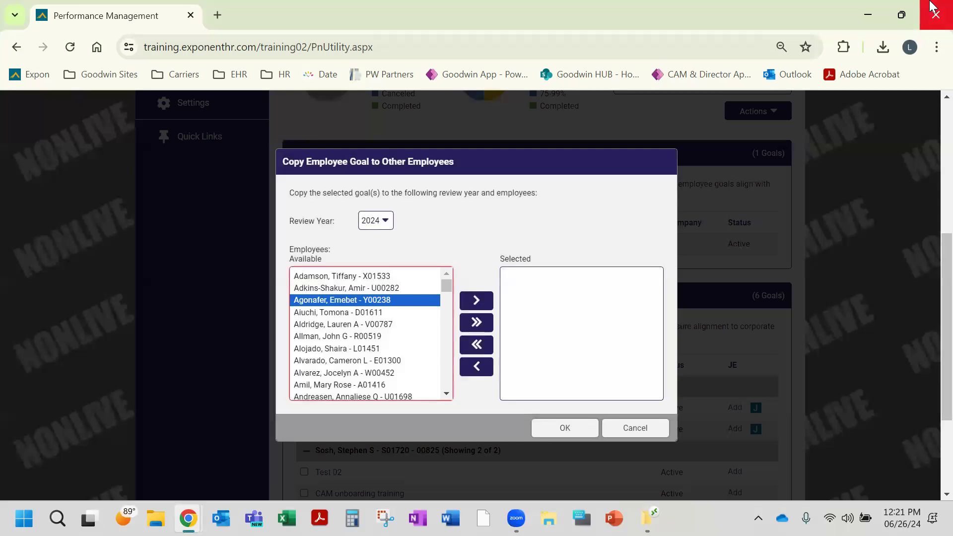
pyautogui.write('jen')
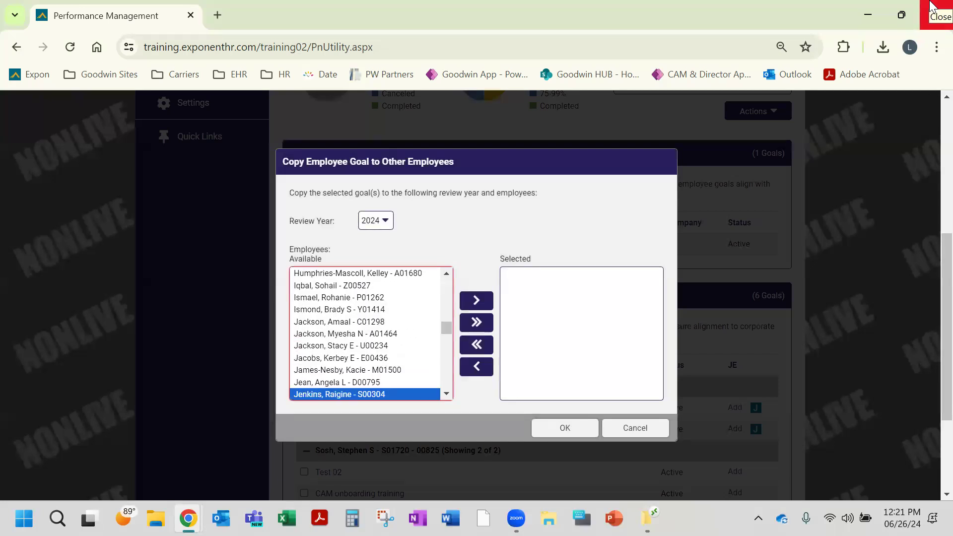
pyautogui.press('Down')
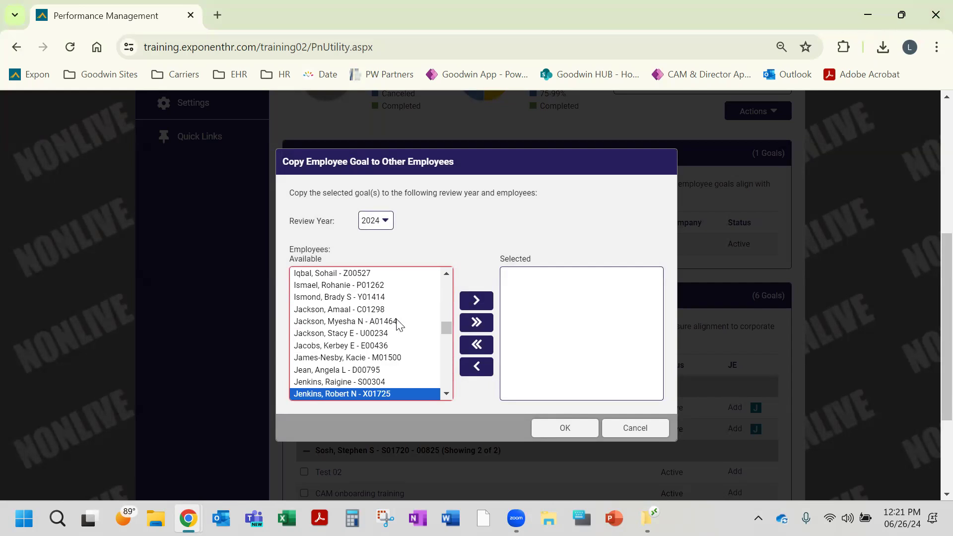
pyautogui.doubleClick(349, 394)
# - Add the second recipient and confirm copying the goal for 2024
pyautogui.click(353, 358)
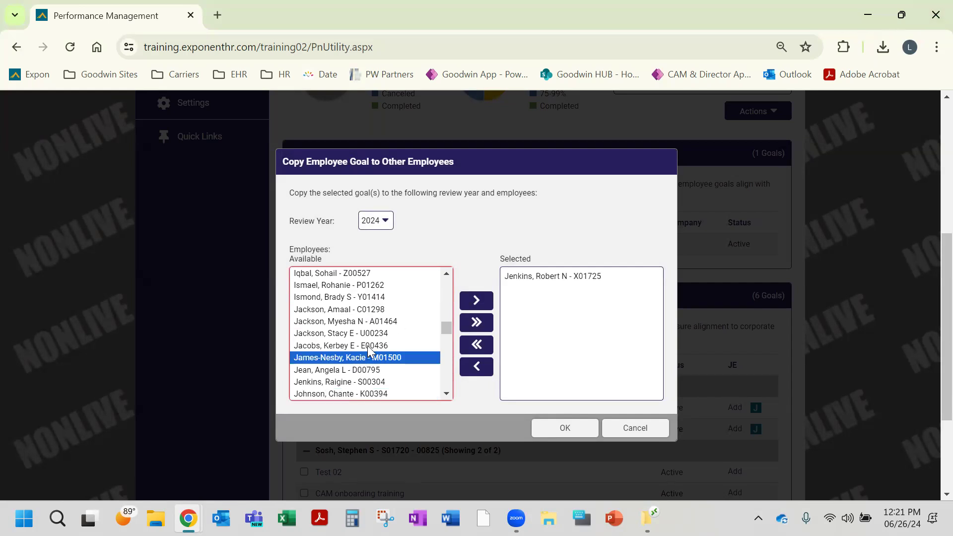
pyautogui.write('sosh')
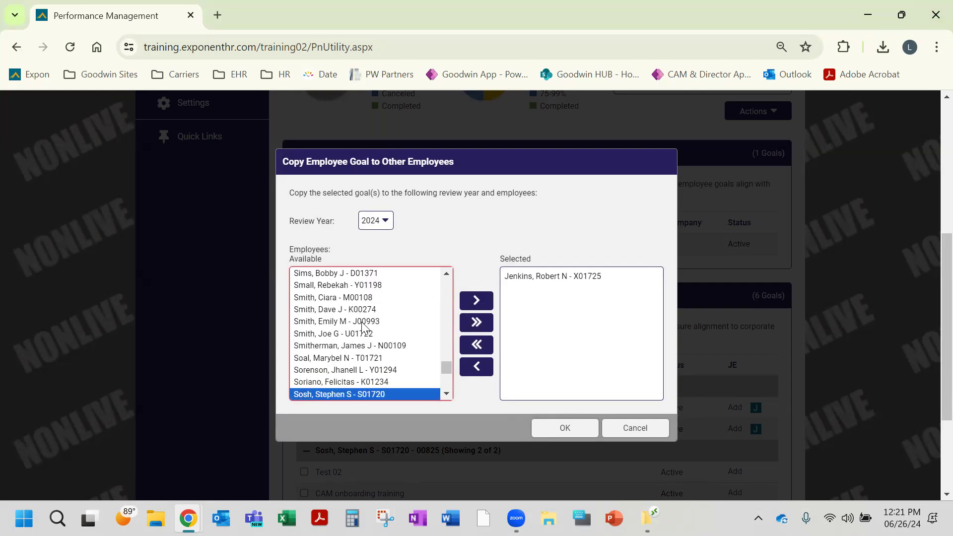
pyautogui.doubleClick(320, 395)
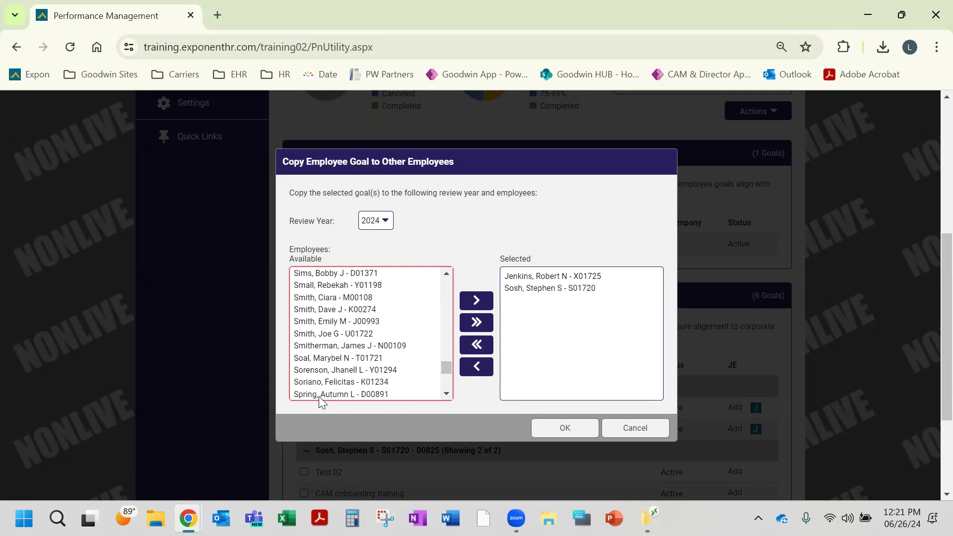
pyautogui.click(558, 429)
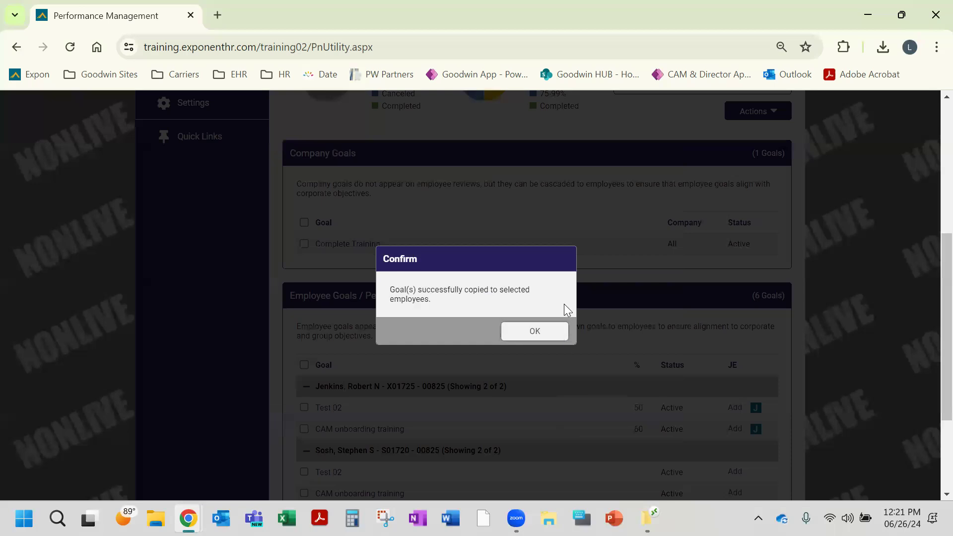
pyautogui.click(535, 332)
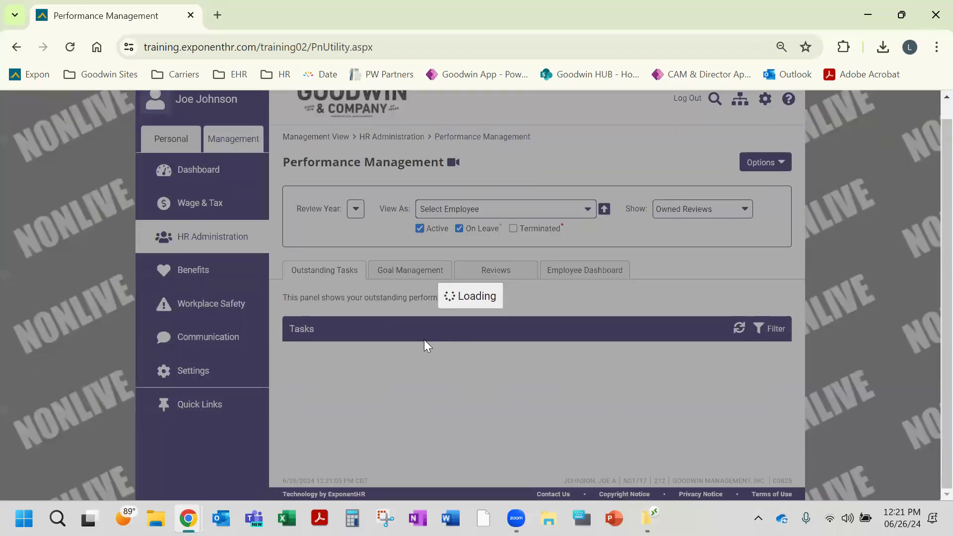
# - Expand all three employee goal groups and inspect Client Retention's 1% value
pyautogui.scroll(-5, 424, 340)
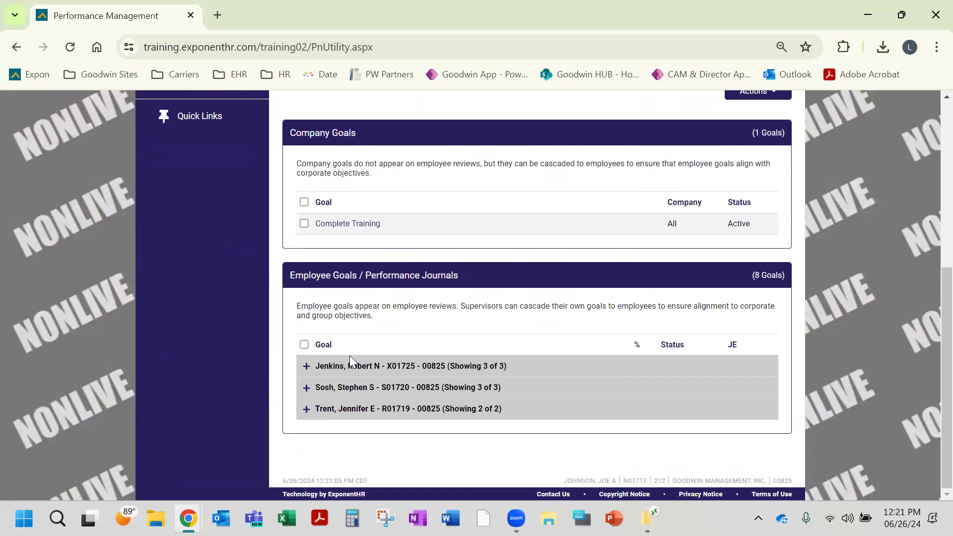
pyautogui.click(306, 366)
pyautogui.scroll(-2, 308, 422)
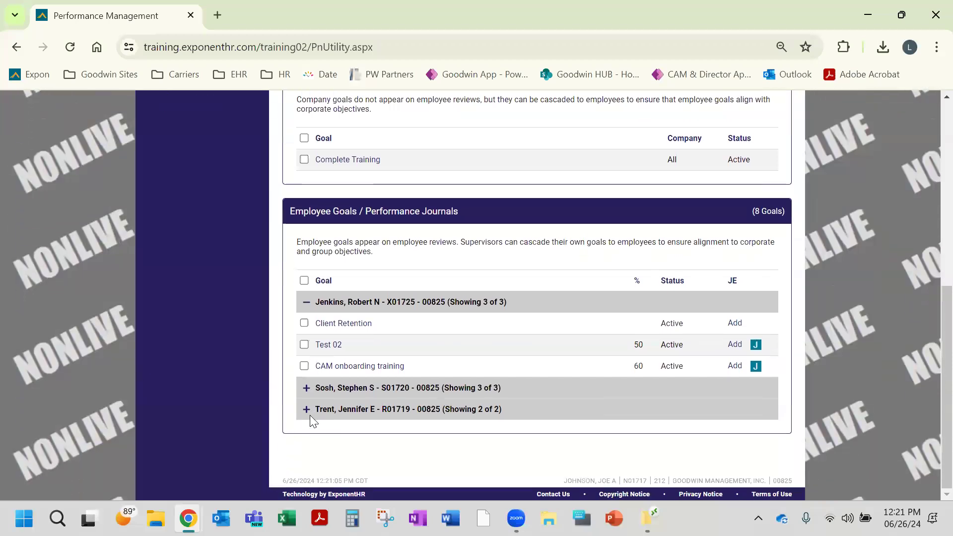
pyautogui.click(306, 387)
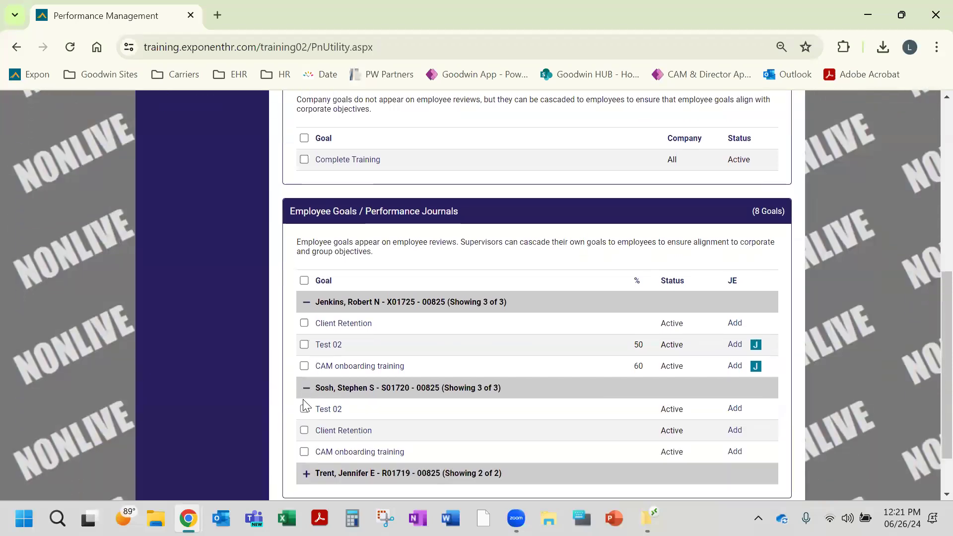
pyautogui.click(306, 471)
pyautogui.scroll(-1, 310, 474)
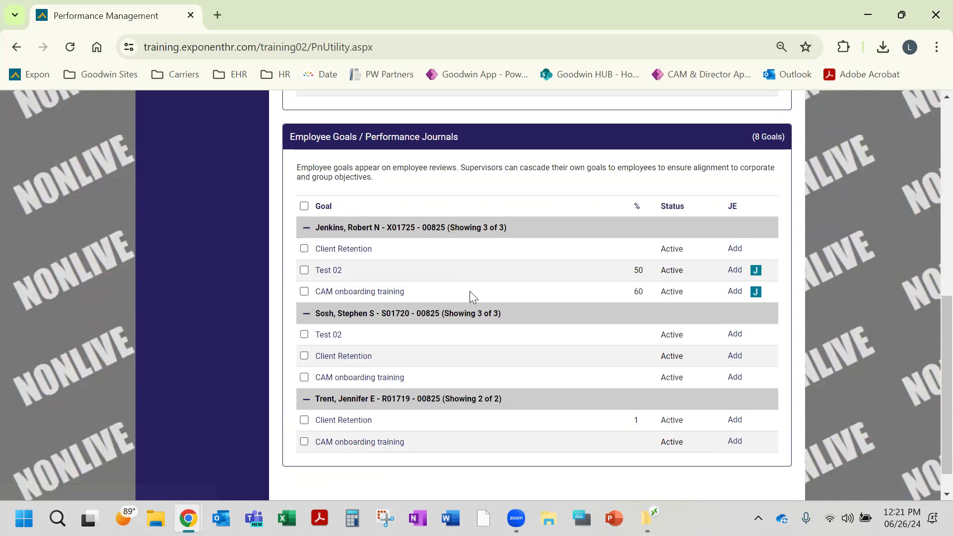
pyautogui.doubleClick(636, 420)
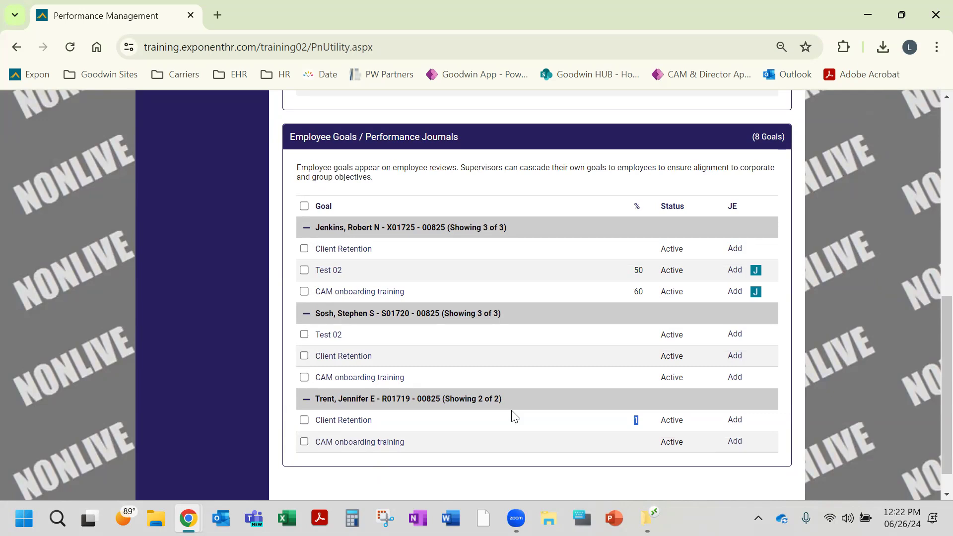
# - Collapse all three goal groups, then re-expand the third employee's group
pyautogui.click(309, 399)
pyautogui.click(308, 399)
pyautogui.click(306, 320)
pyautogui.click(306, 299)
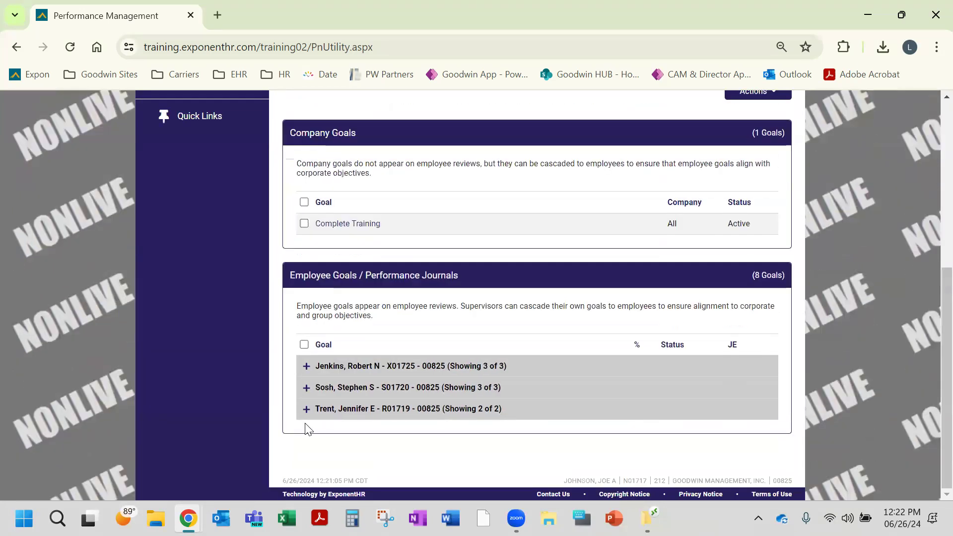
pyautogui.click(306, 408)
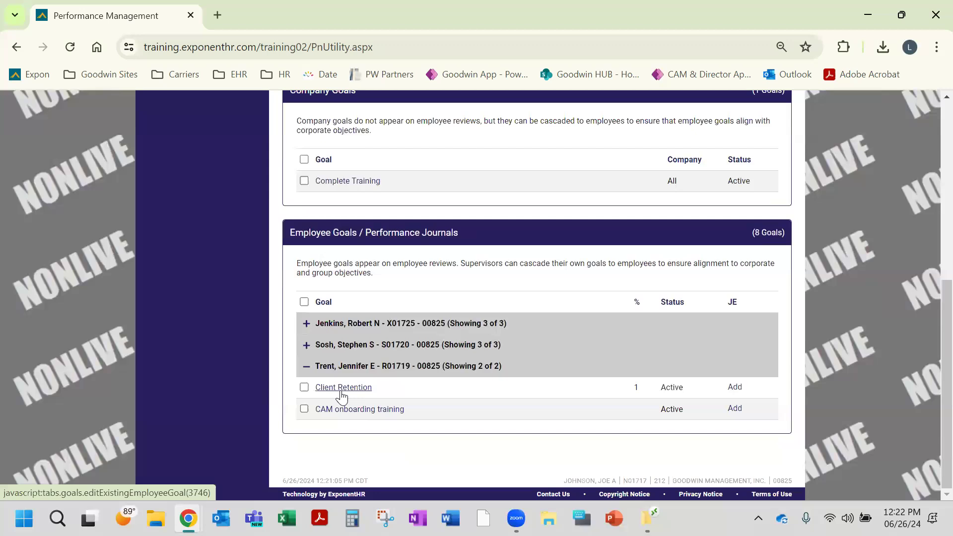
pyautogui.scroll(3, 623, 356)
# - Start a new employee goal via Actions > Add Employee Goal and assign it to the employee
pyautogui.click(755, 203)
pyautogui.click(715, 231)
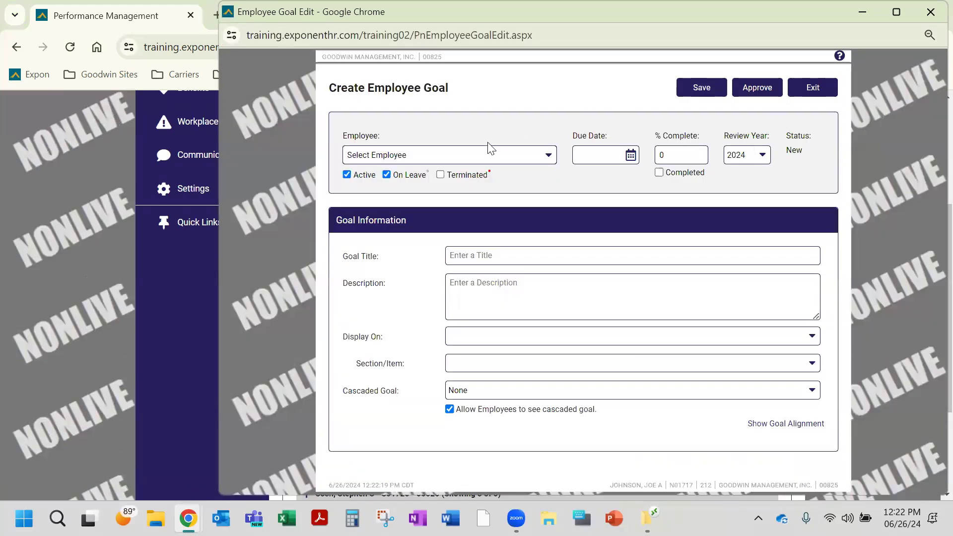
pyautogui.click(485, 152)
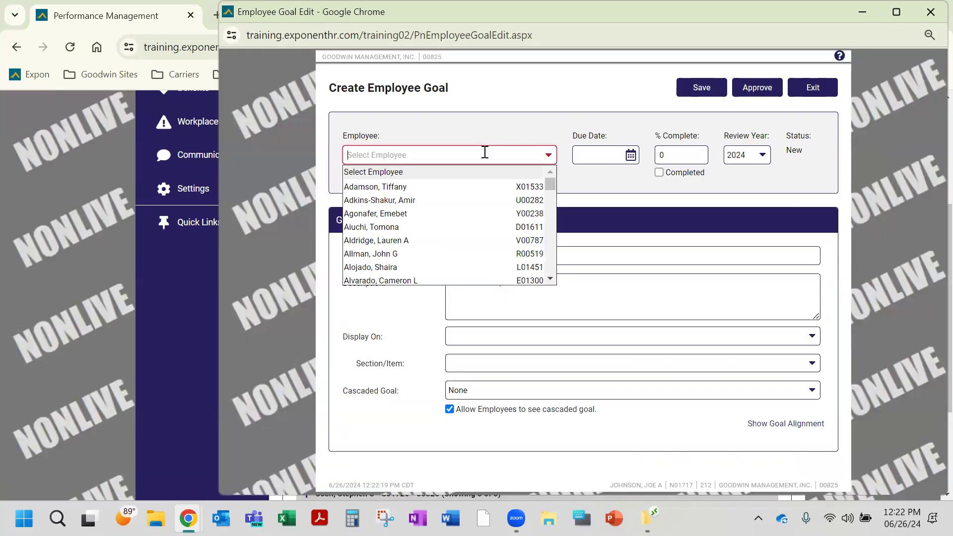
pyautogui.write('trent')
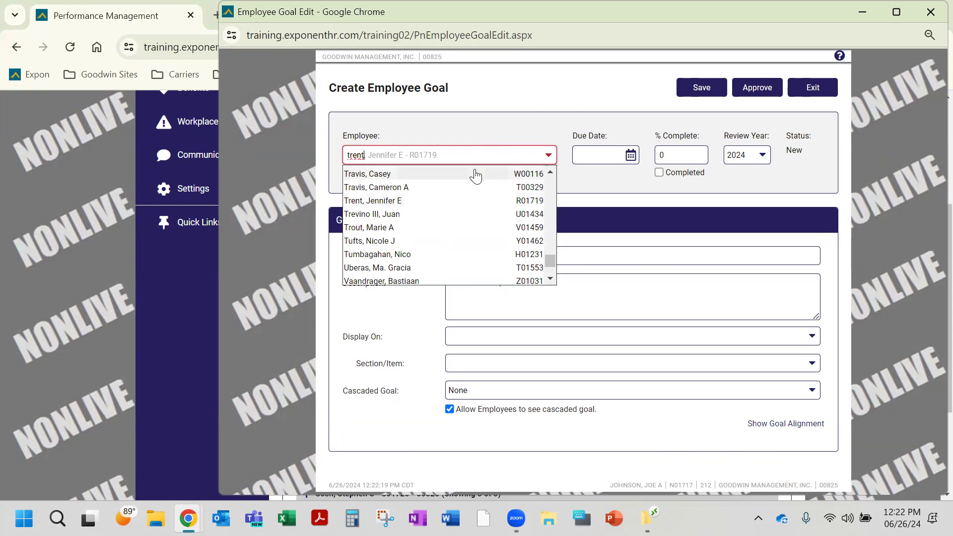
pyautogui.click(428, 201)
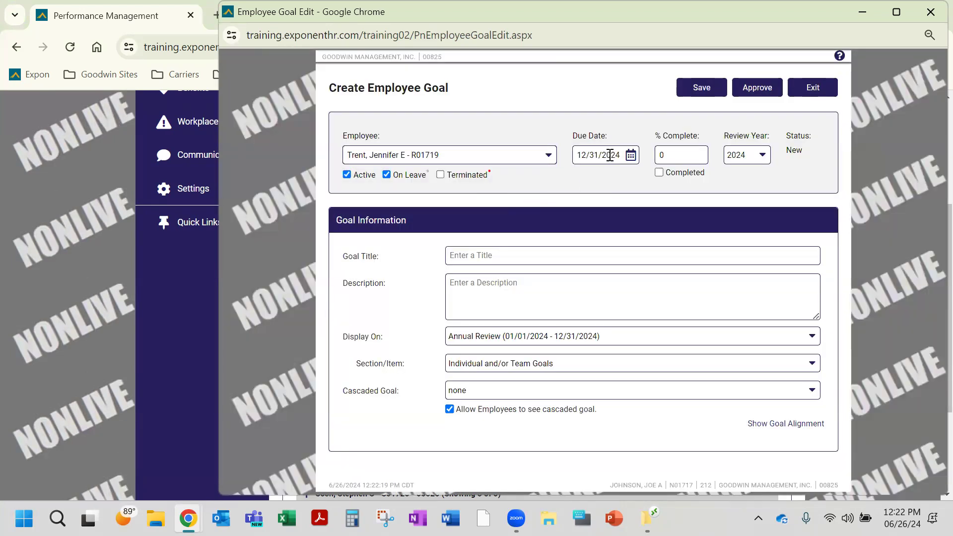
# - Title it 'Client Visits', describe it as meeting all clients once a quarter, and approve
pyautogui.click(505, 259)
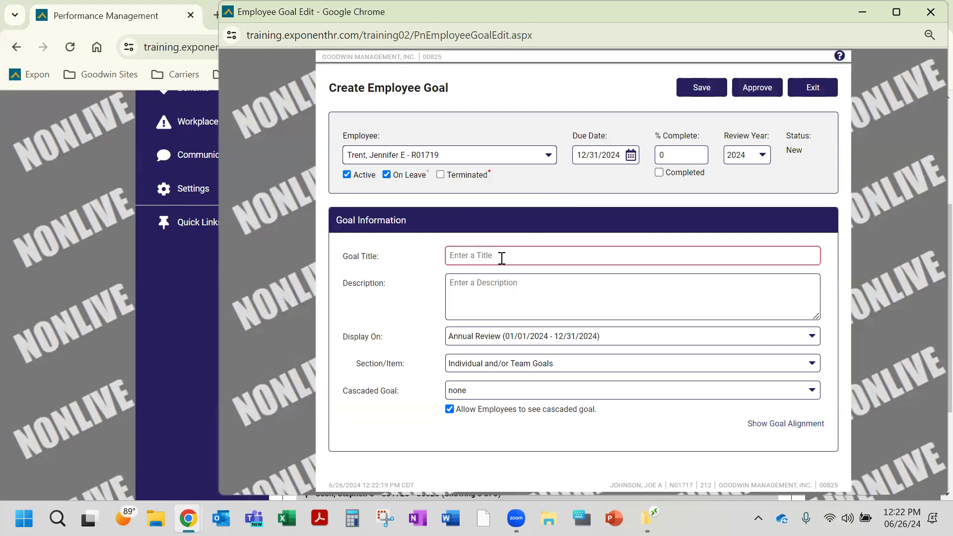
pyautogui.write('Client Visits')
pyautogui.press('Tab')
pyautogui.write('Meet wit')
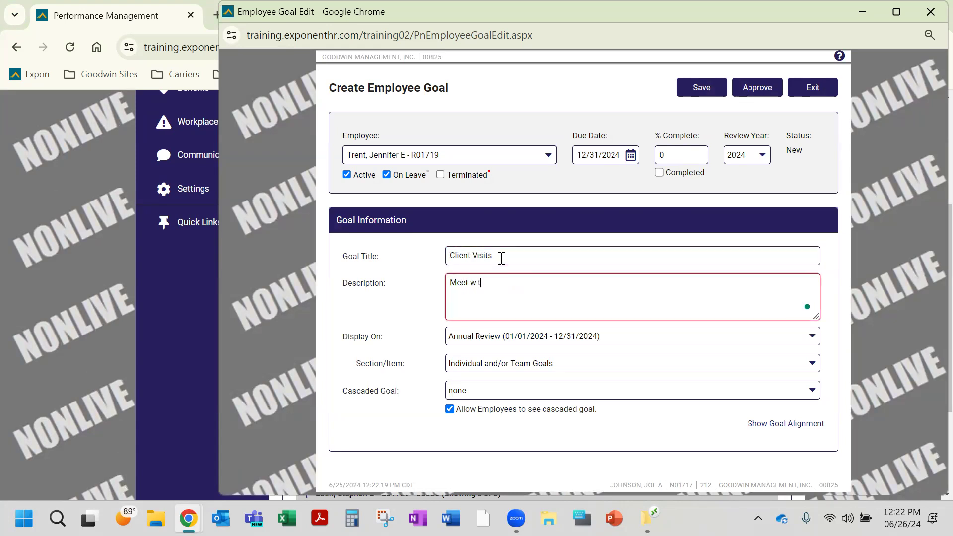
pyautogui.write('h all clients 1once a')
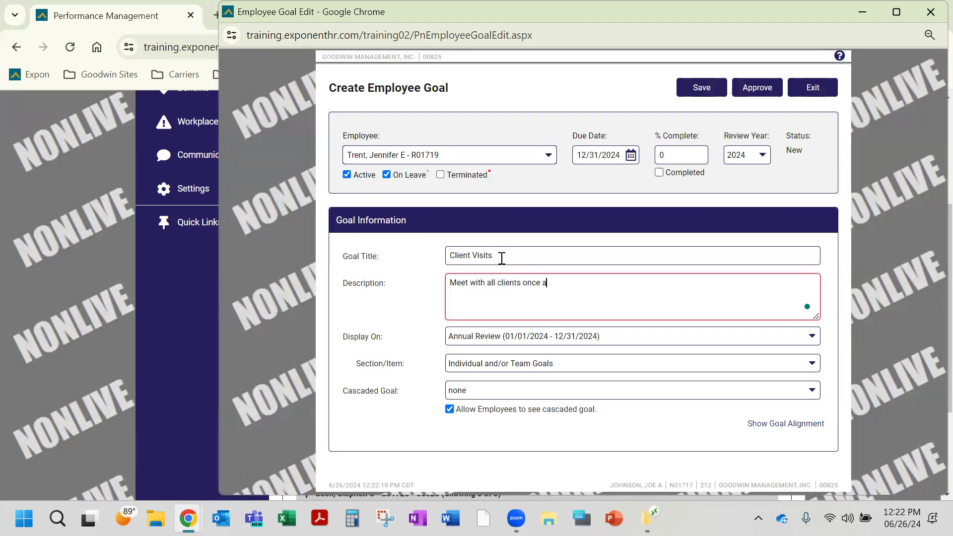
pyautogui.write(' quarter')
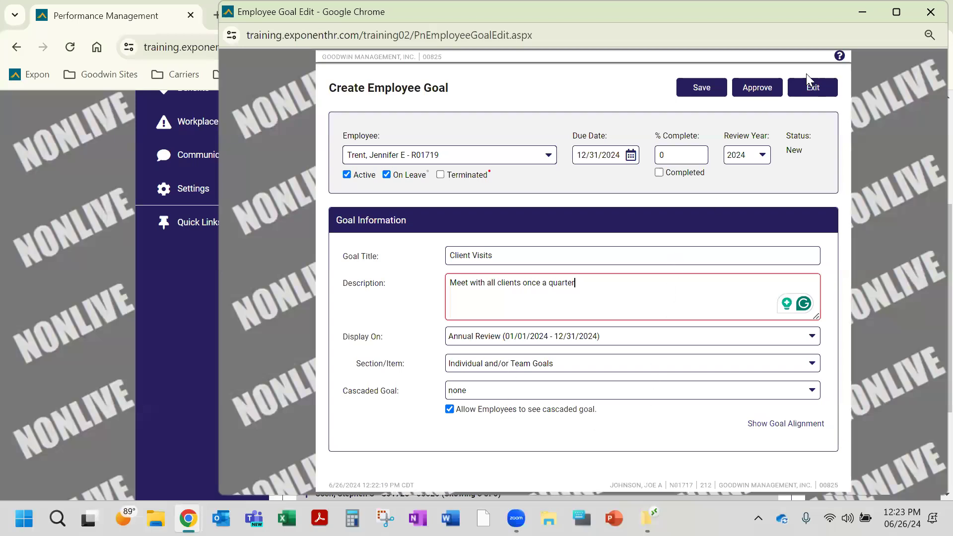
pyautogui.click(749, 93)
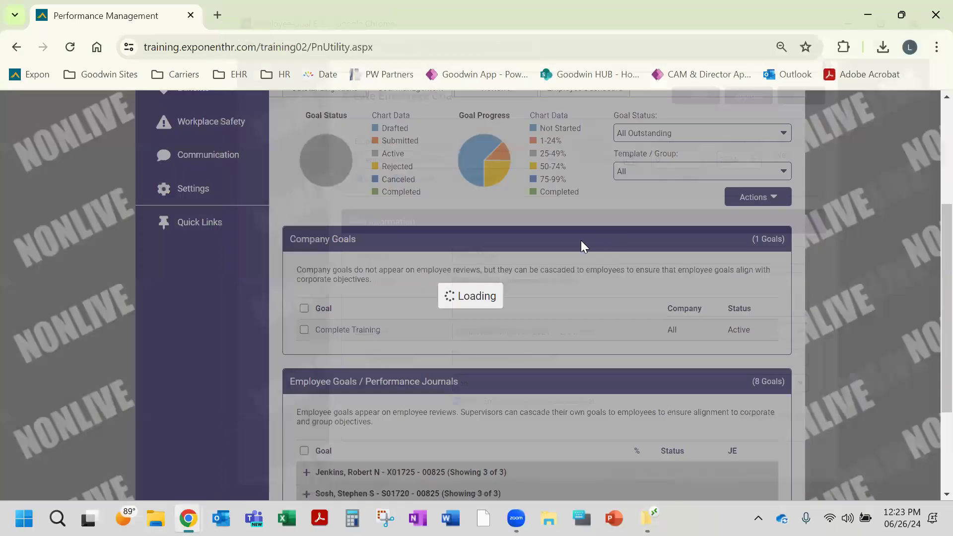
# - Tick the Client Visits goal and choose Actions > Copy to Other Employee(s)
pyautogui.scroll(-3, 534, 340)
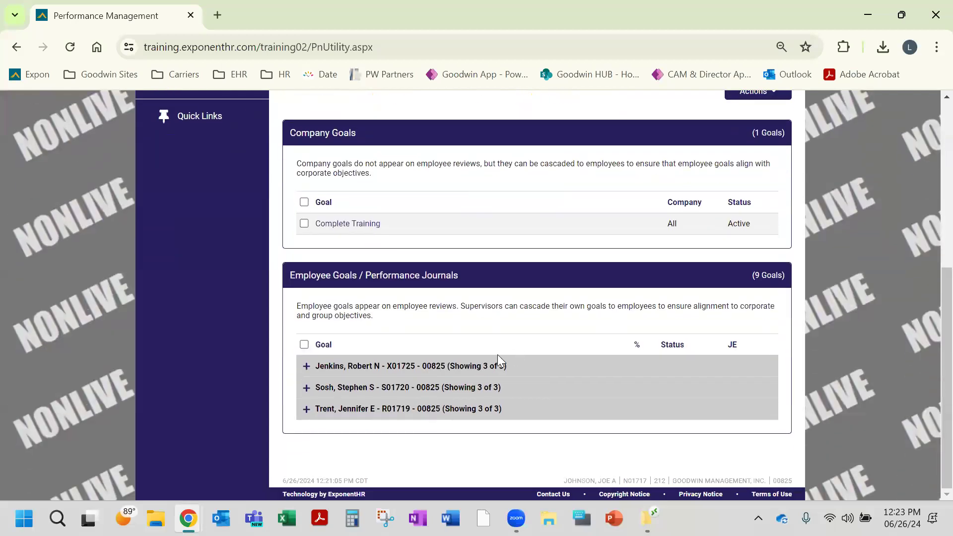
pyautogui.click(306, 410)
pyautogui.scroll(-2, 367, 417)
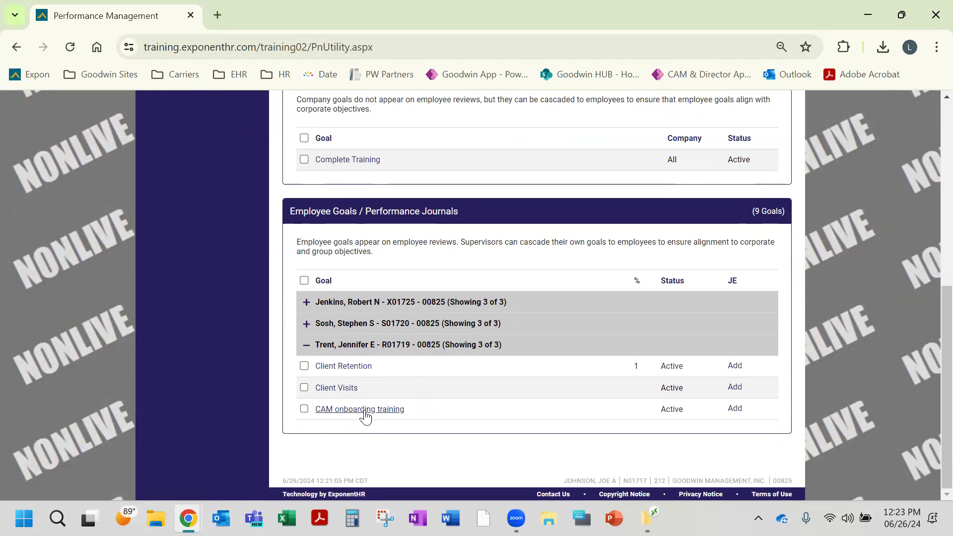
pyautogui.click(304, 387)
pyautogui.scroll(4, 719, 329)
pyautogui.click(755, 250)
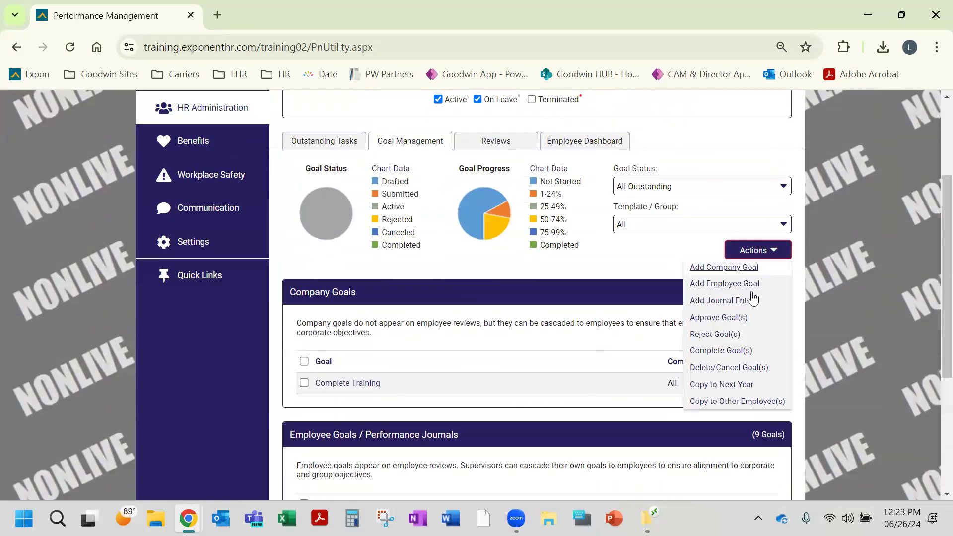
pyautogui.click(718, 401)
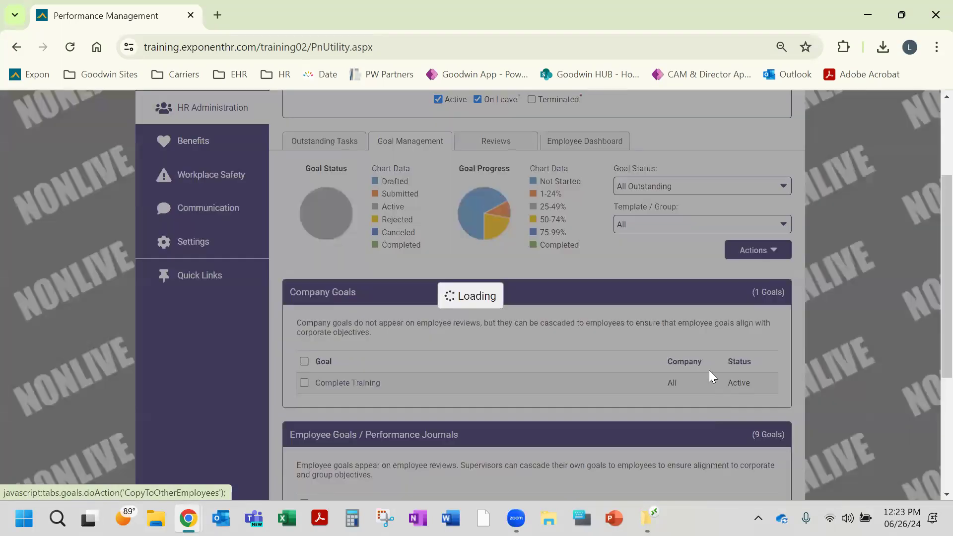
# - Add the two other employees as recipients and confirm the 2024 copy
pyautogui.click(392, 312)
pyautogui.write('sos')
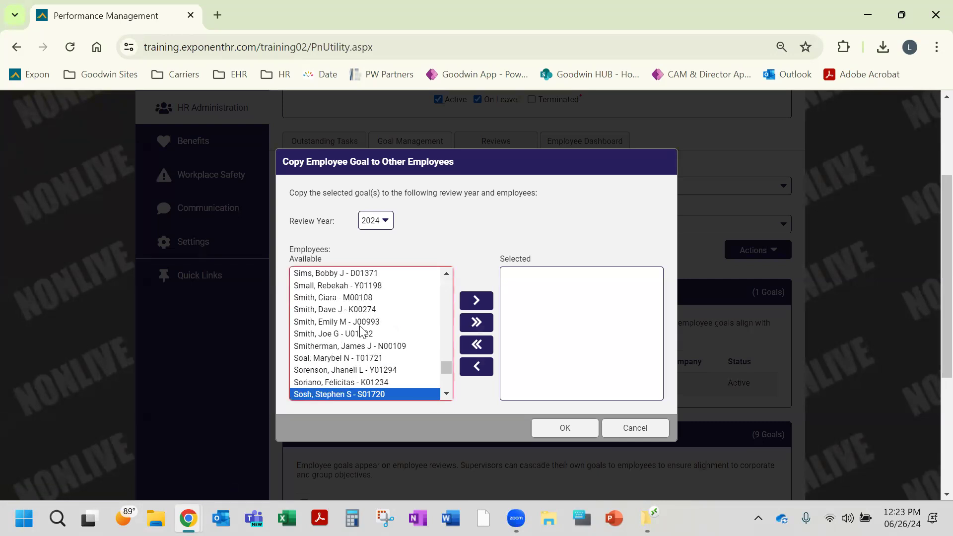
pyautogui.doubleClick(336, 393)
pyautogui.click(341, 365)
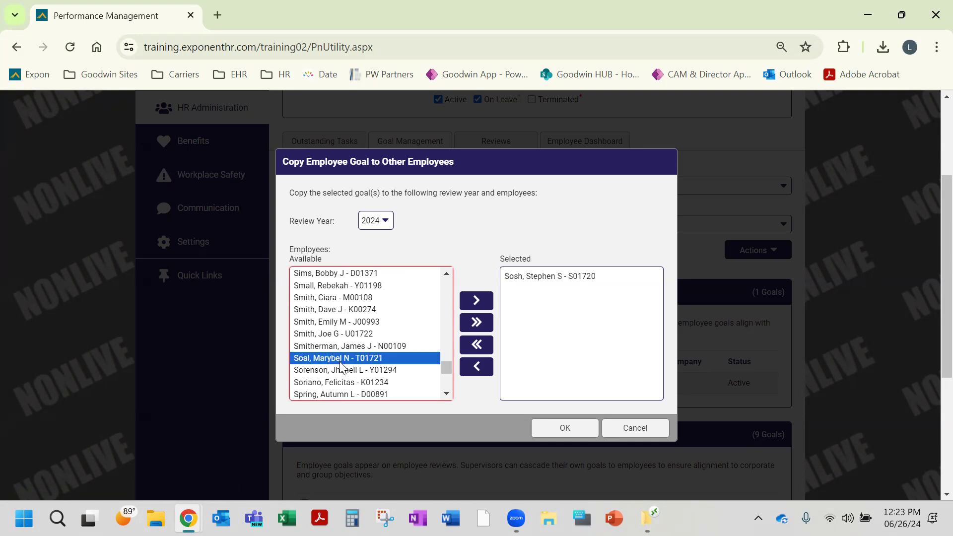
pyautogui.write('jen')
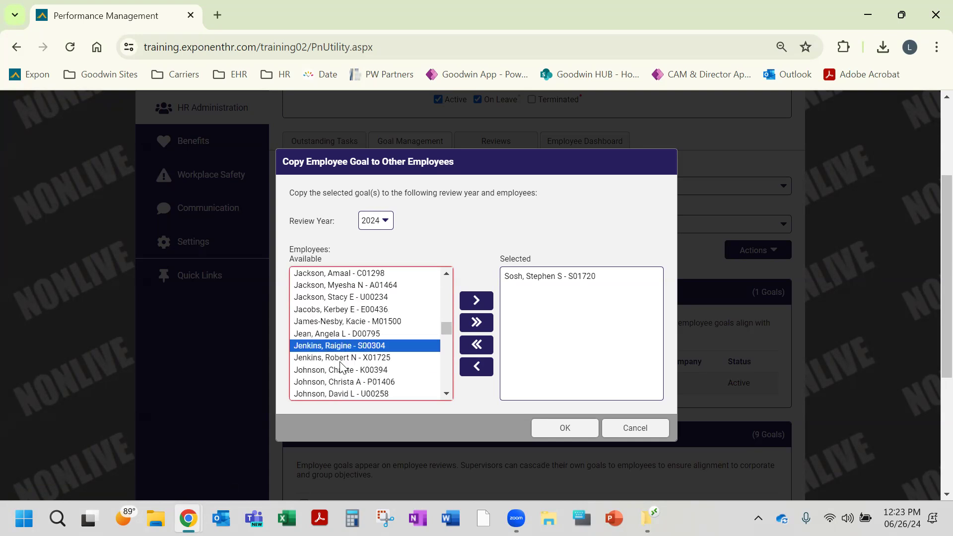
pyautogui.doubleClick(341, 360)
pyautogui.click(570, 430)
pyautogui.click(549, 337)
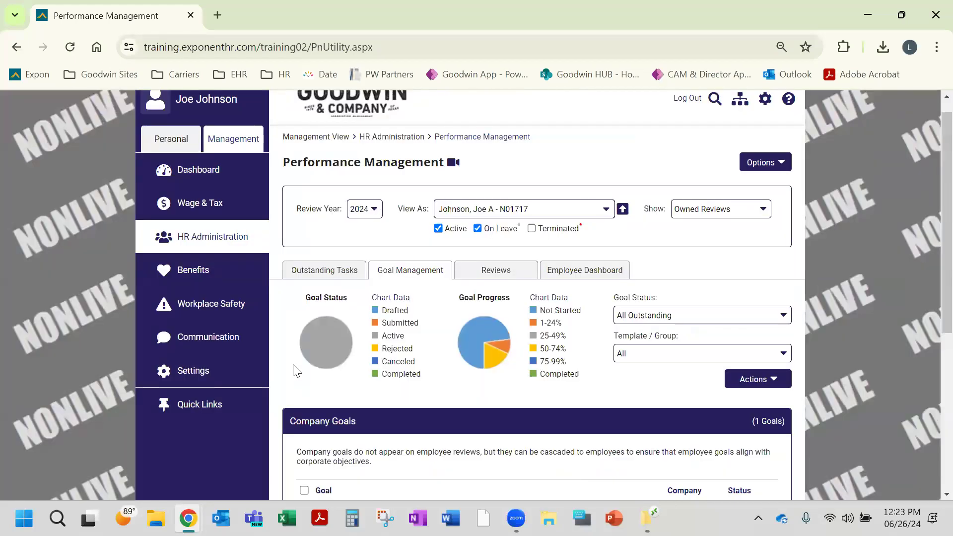
# - Expand all three employee goal groups to review the copied goals
pyautogui.scroll(-5, 293, 371)
pyautogui.click(307, 409)
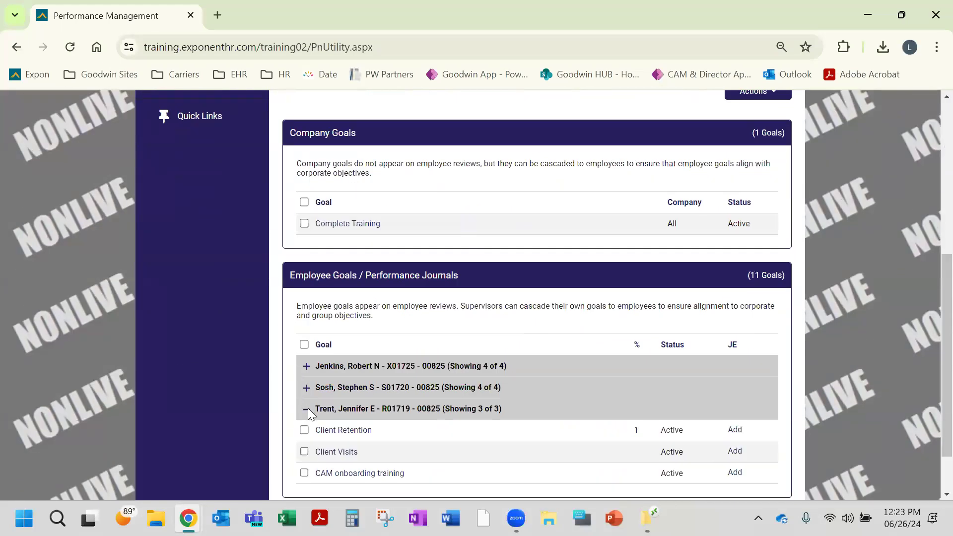
pyautogui.click(306, 386)
pyautogui.click(305, 368)
pyautogui.scroll(-1, 304, 377)
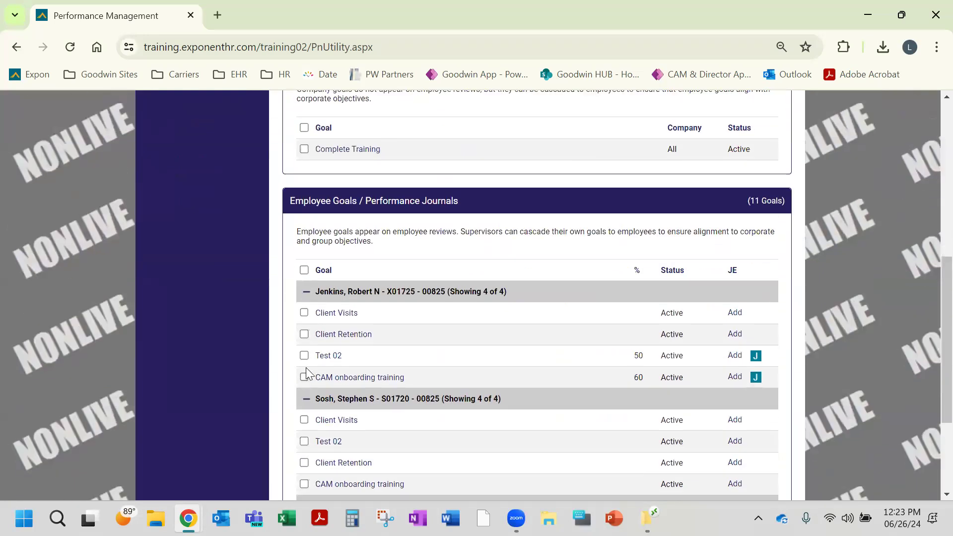
pyautogui.scroll(-3, 339, 341)
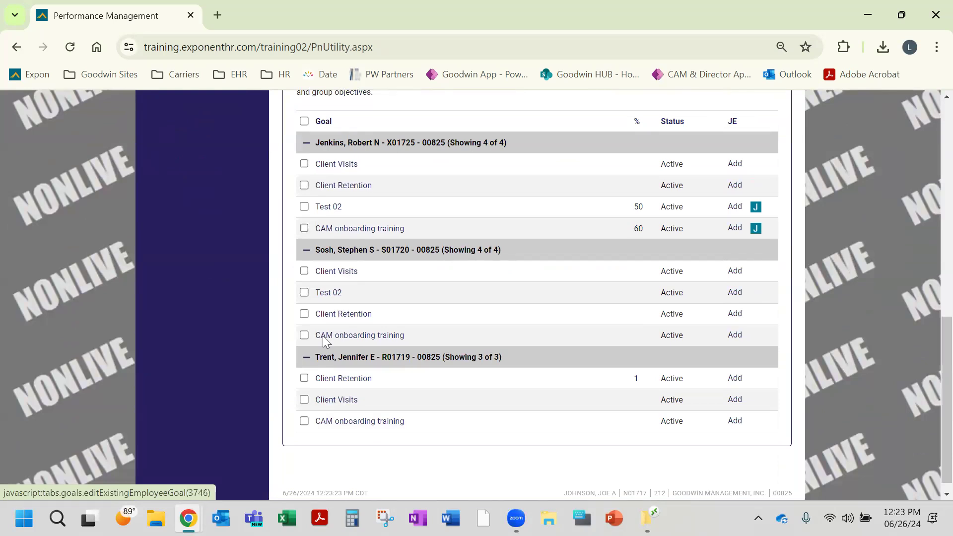
# - Collapse the three goal groups and switch to the Reviews tab
pyautogui.click(306, 251)
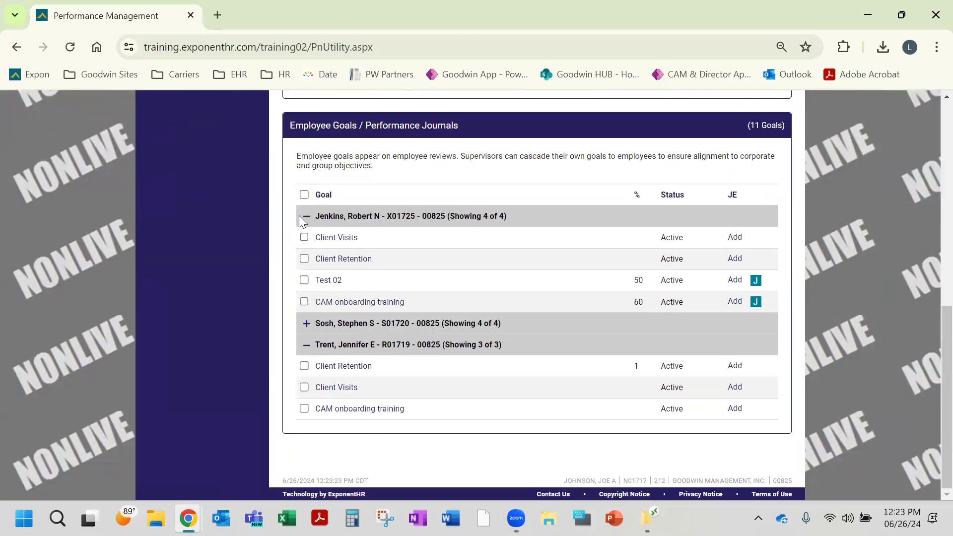
pyautogui.click(305, 216)
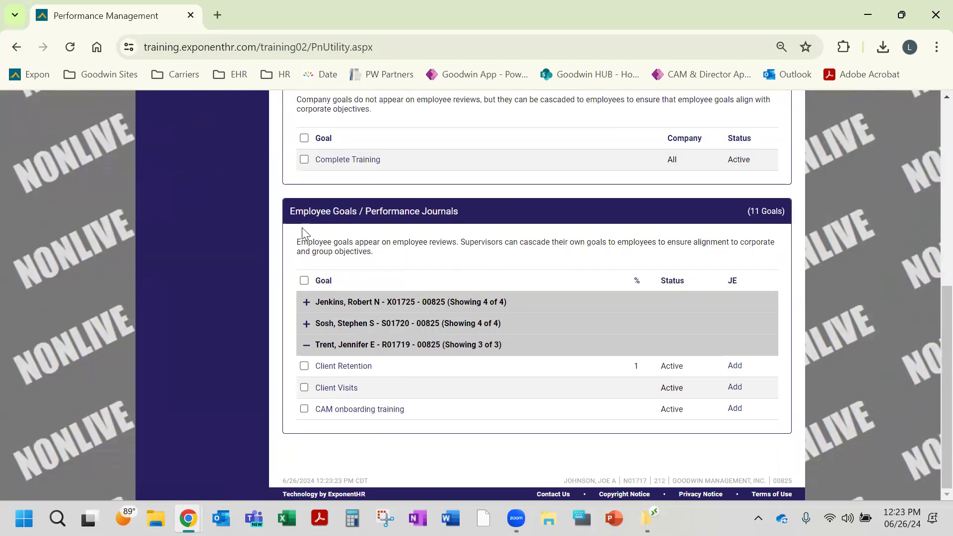
pyautogui.click(305, 345)
pyautogui.scroll(4, 315, 369)
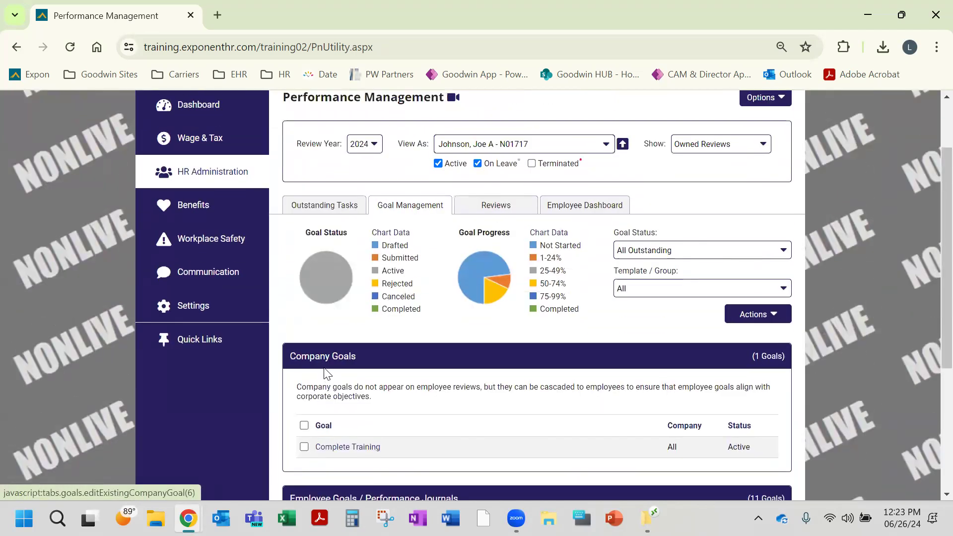
pyautogui.scroll(-1, 320, 378)
pyautogui.scroll(2, 466, 330)
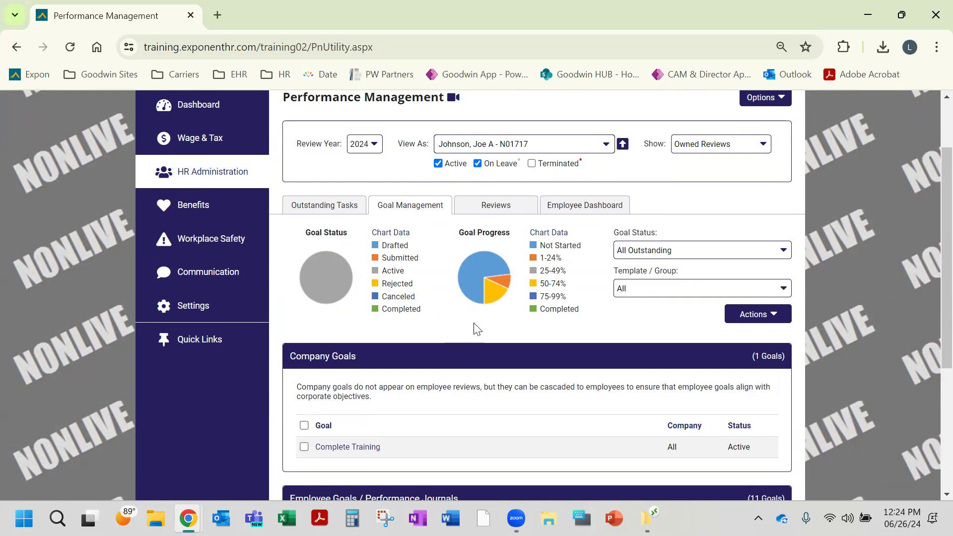
pyautogui.click(513, 205)
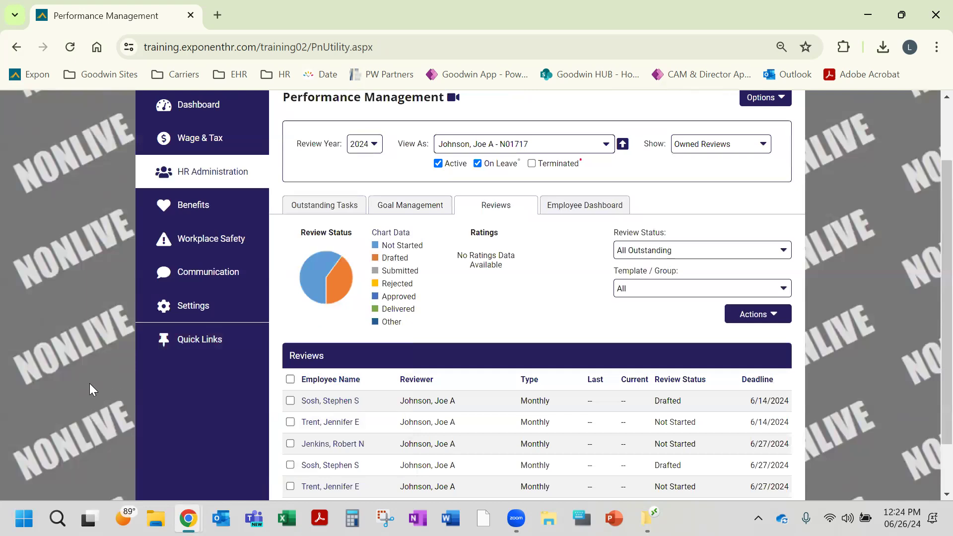
# - Open the Not Started monthly review due 6/14/2024 from the reviews list
pyautogui.scroll(-3, 89, 380)
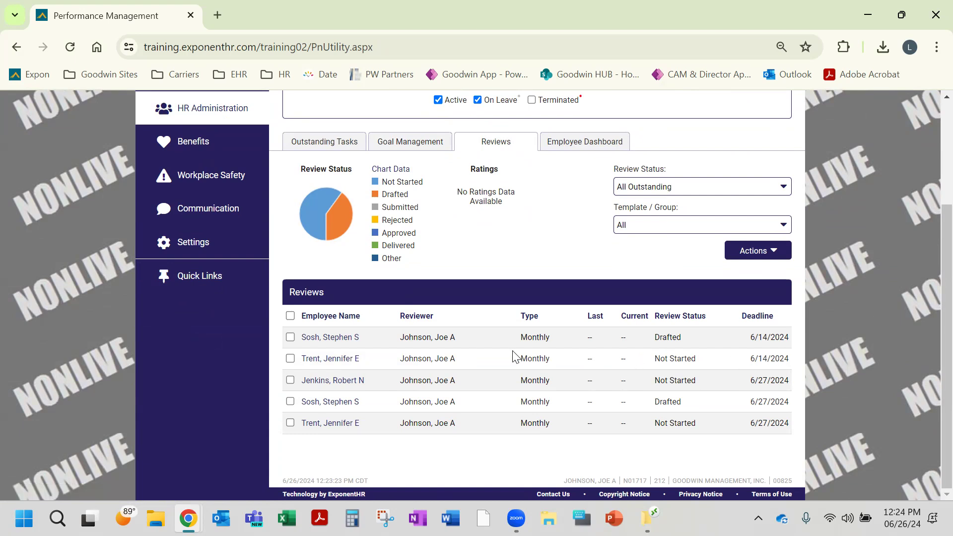
pyautogui.click(330, 366)
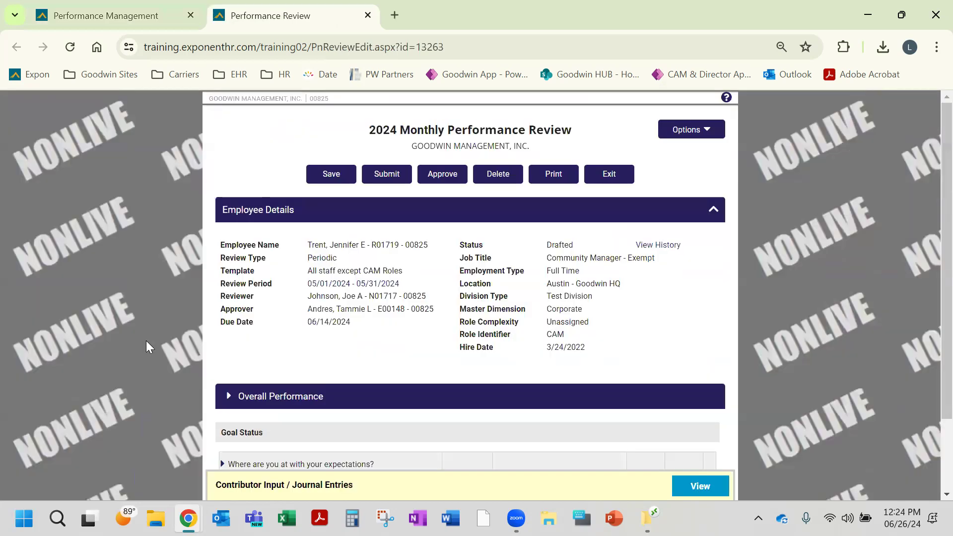
# - Scroll through the review's Employee Details and General Employee Goals showing CAM onboarding training
pyautogui.scroll(-1, 146, 340)
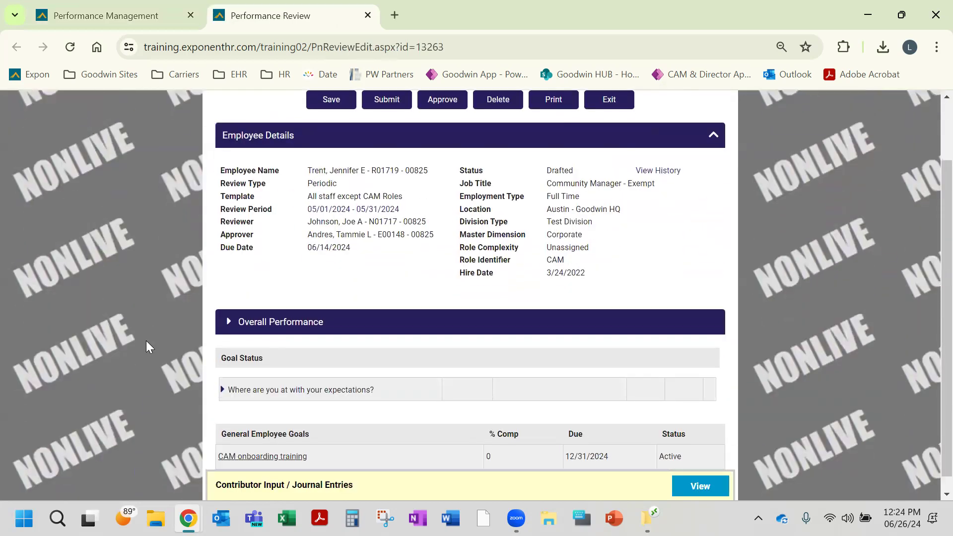
pyautogui.scroll(1, 146, 340)
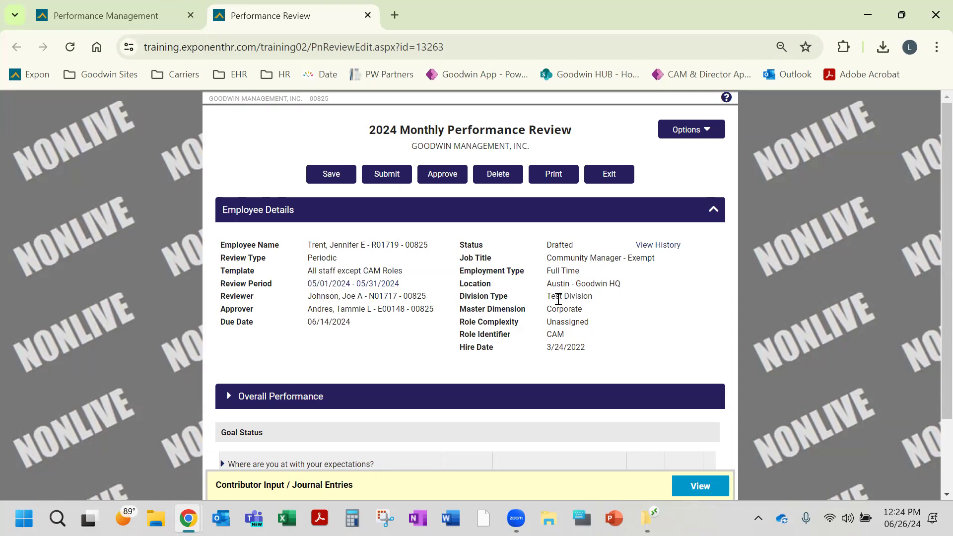
pyautogui.scroll(-2, 561, 325)
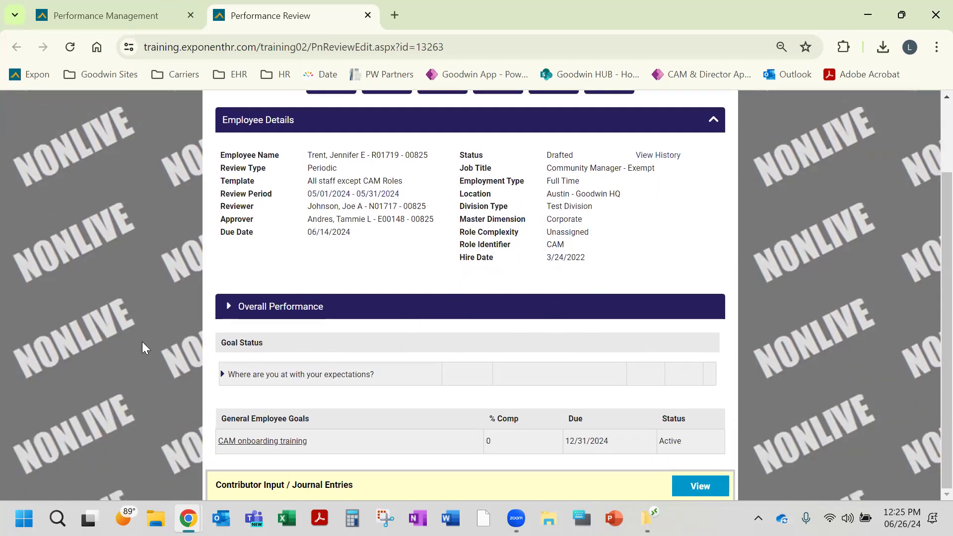
pyautogui.scroll(2, 141, 341)
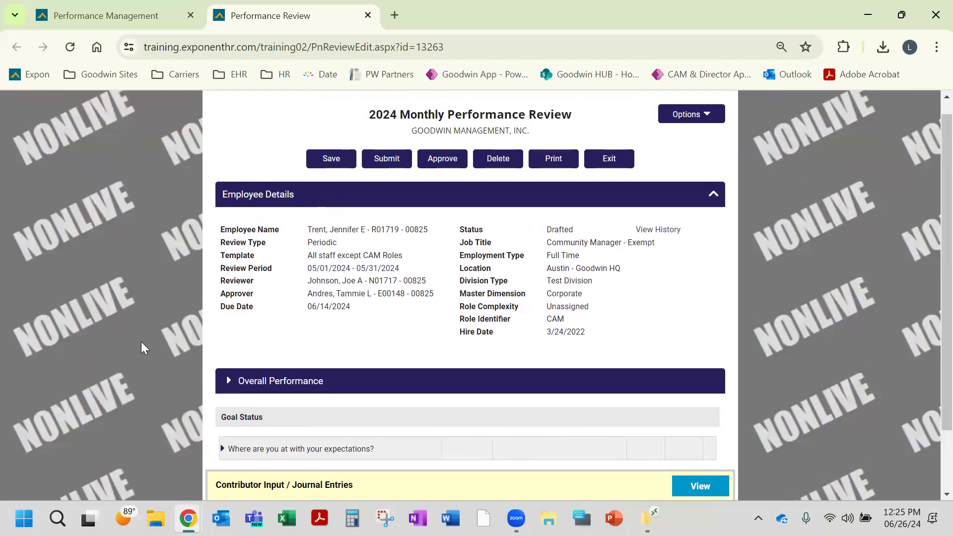
pyautogui.scroll(-2, 141, 342)
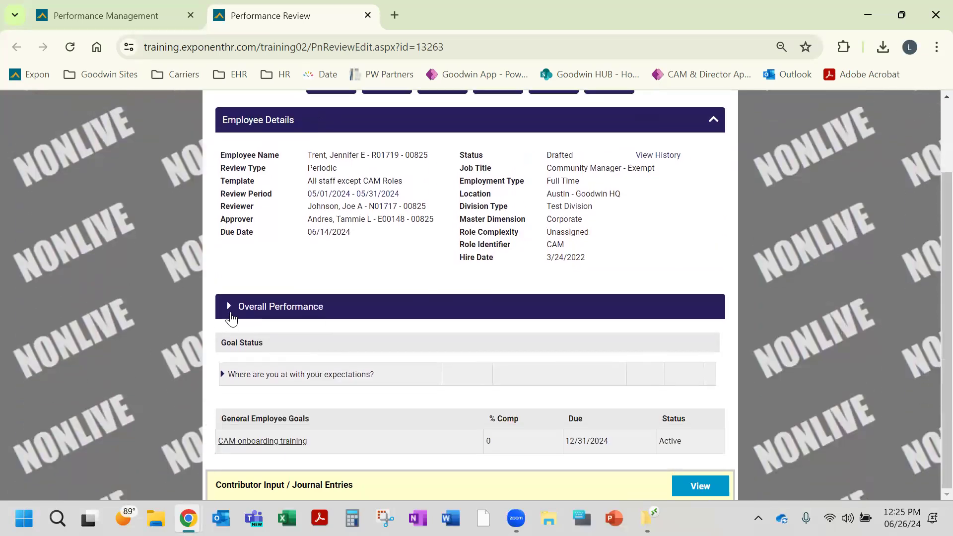
# - Write three Overall Performance comment lines, ending with 'Scheduled to start M100 class in the fall'
pyautogui.click(229, 306)
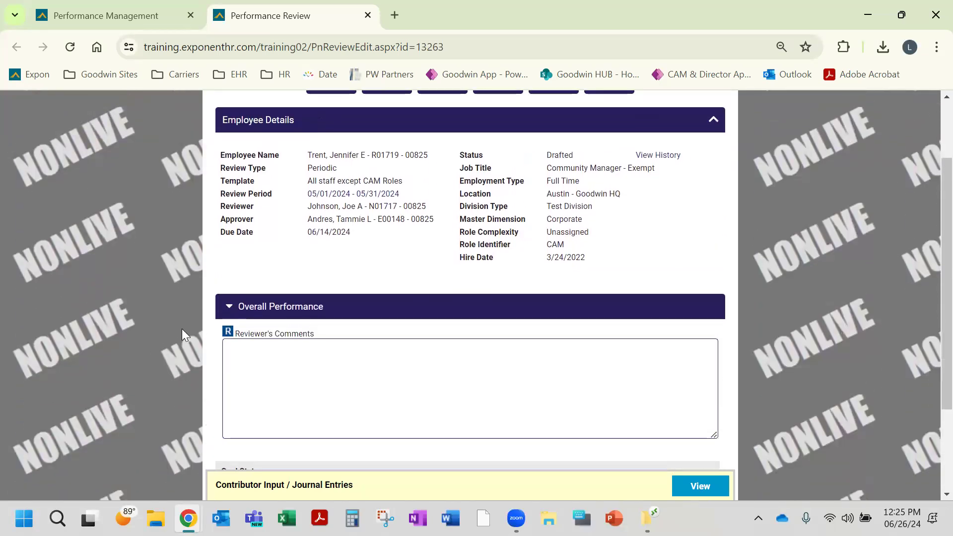
pyautogui.scroll(-2, 183, 330)
pyautogui.click(270, 292)
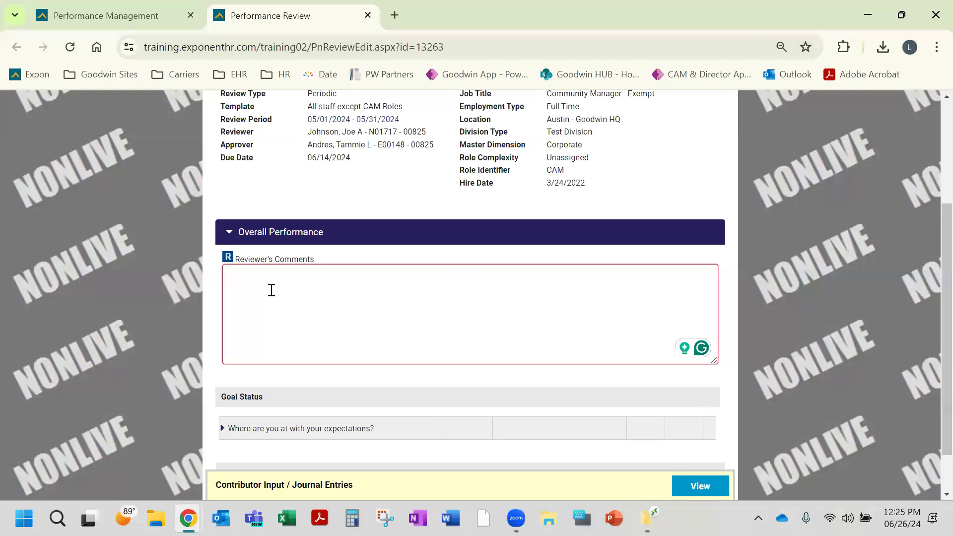
pyautogui.scroll(-1, 306, 335)
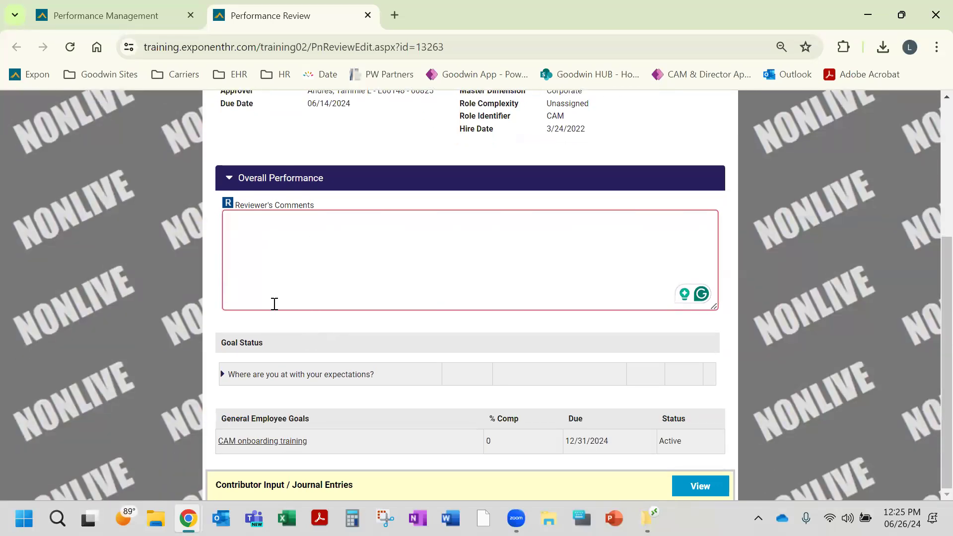
pyautogui.write('On tas')
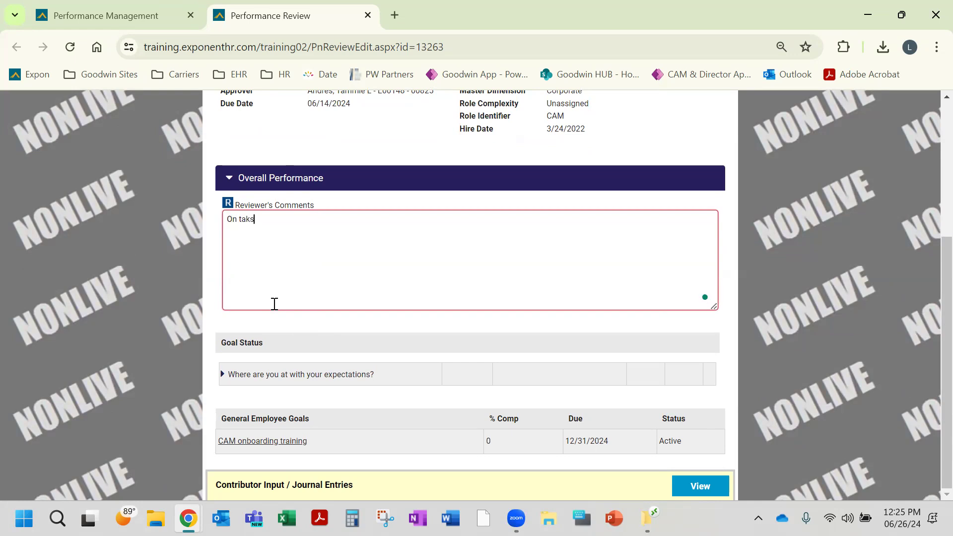
pyautogui.write('k for completing all goa')
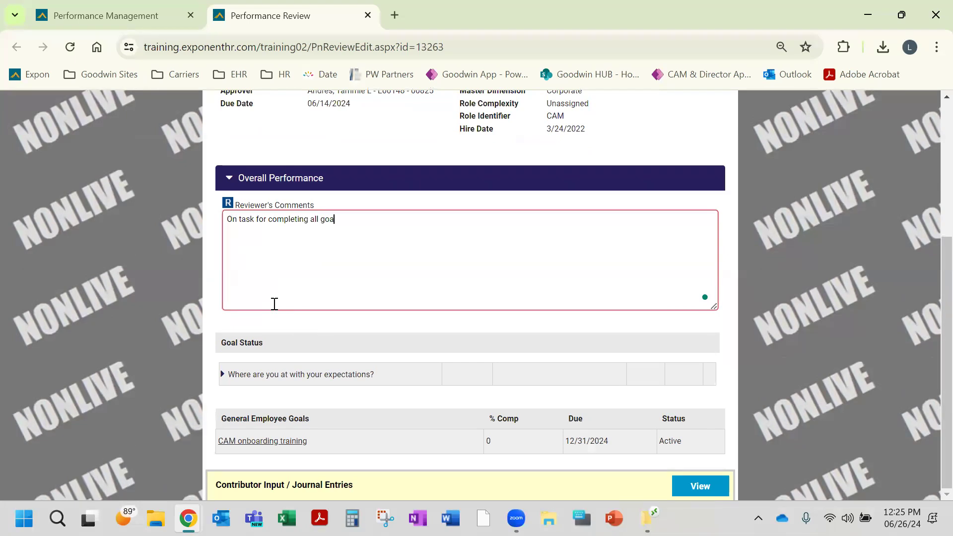
pyautogui.write('ls.')
pyautogui.press('Return')
pyautogui.write('No concerns at this point')
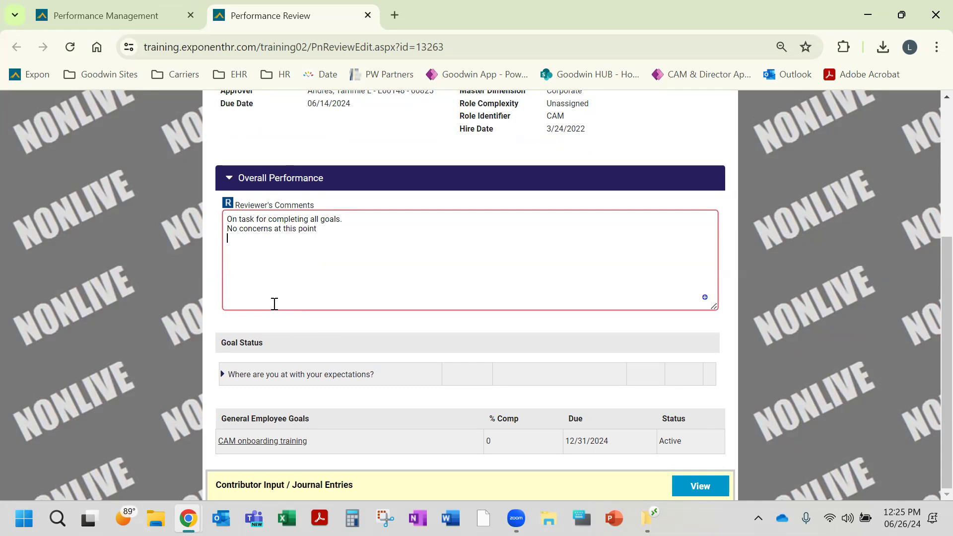
pyautogui.press('Return')
pyautogui.write('On')
pyautogui.press('BackSpace')
pyautogui.press('BackSpace')
pyautogui.press('BackSpace')
pyautogui.write('Scheduled to start M100 class in the fall')
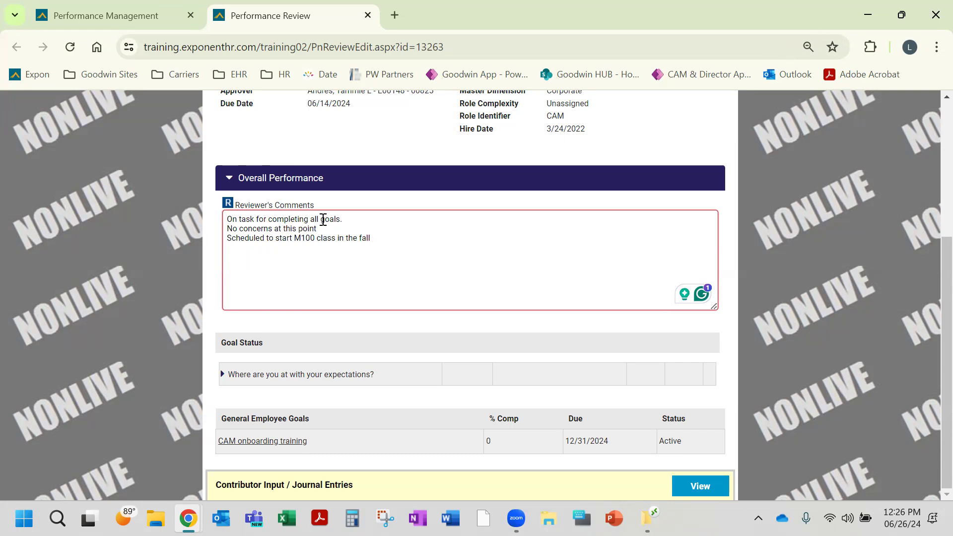
pyautogui.moveTo(227, 202); pyautogui.dragTo(286, 205)
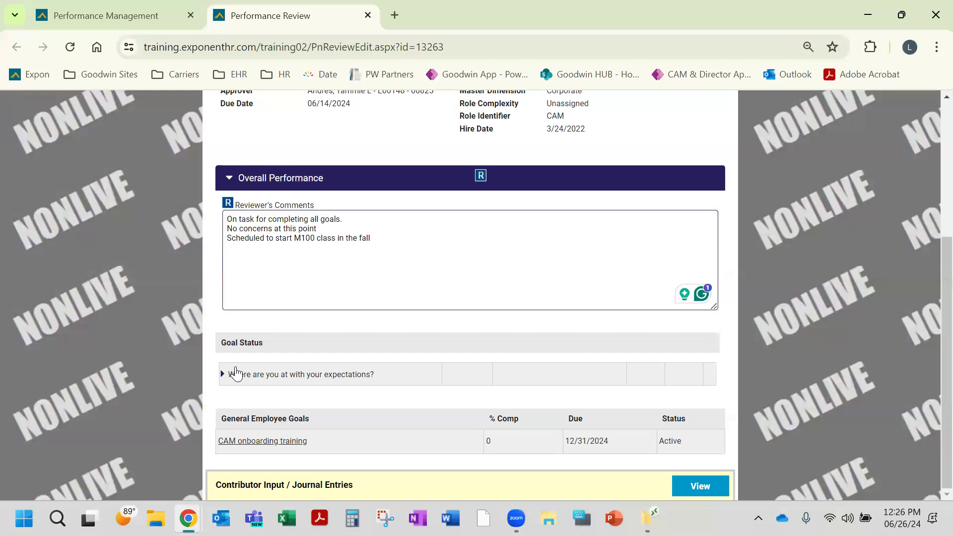
# - Expand the 'Where are you at with your expectations?' item and show its full description
pyautogui.click(232, 376)
pyautogui.scroll(-3, 446, 318)
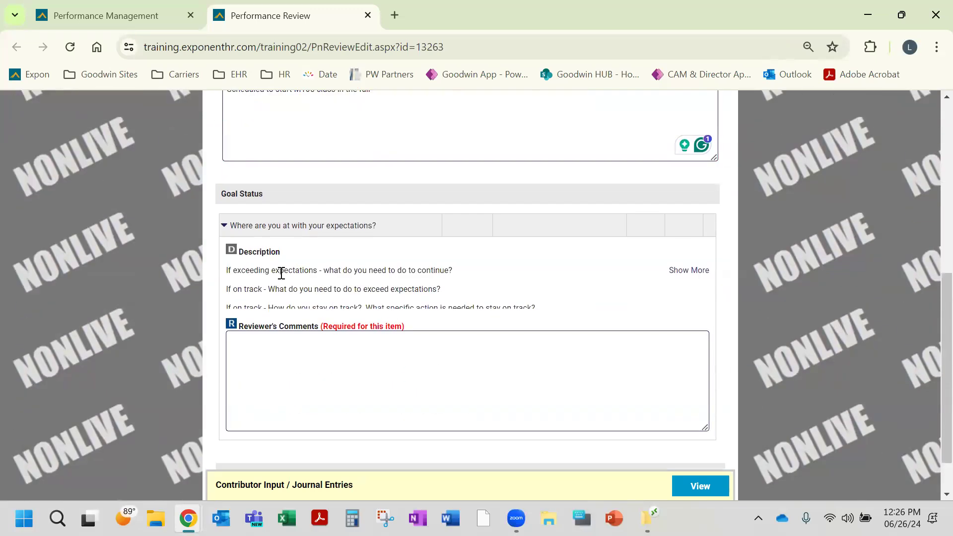
pyautogui.click(689, 272)
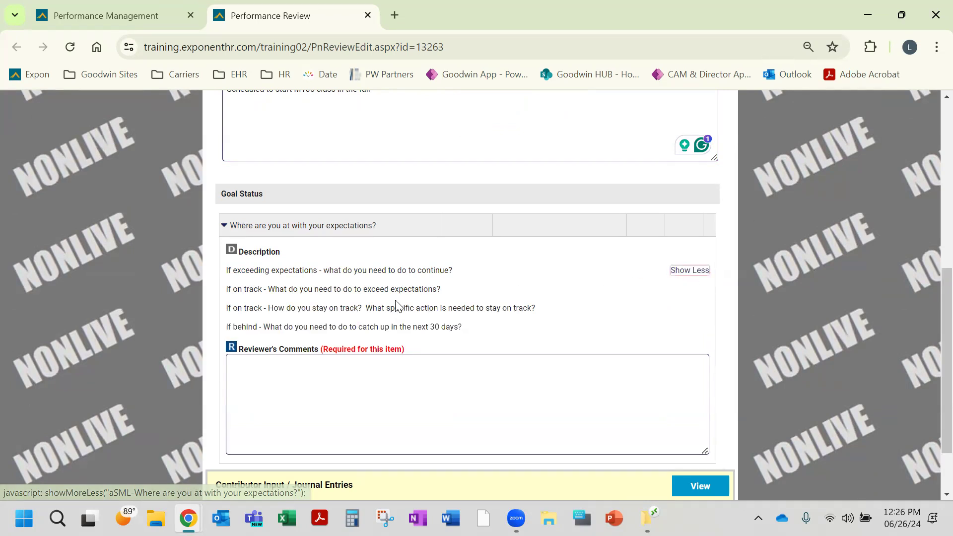
pyautogui.moveTo(231, 271); pyautogui.dragTo(466, 327)
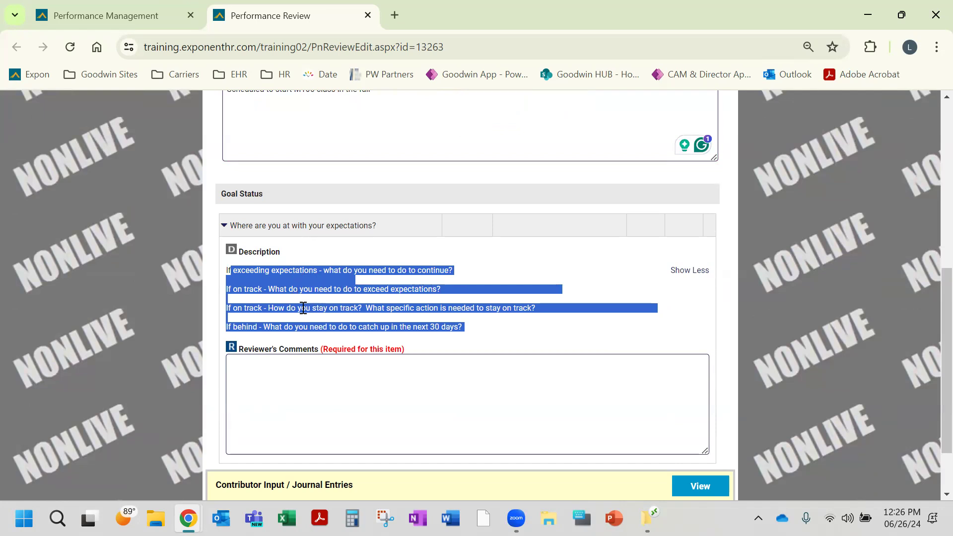
# - Enter reviewer comments 'Ensure meeting with cleints' and 'Maintain calendar' for the expectations item
pyautogui.click(293, 379)
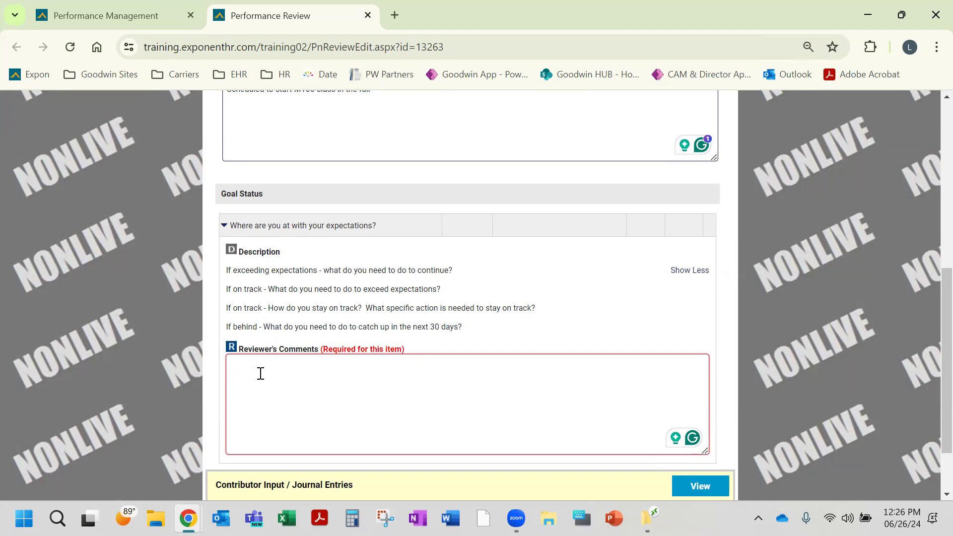
pyautogui.write('Ensure meeting with cleint')
pyautogui.press('BackSpace')
pyautogui.press('BackSpace')
pyautogui.press('BackSpace')
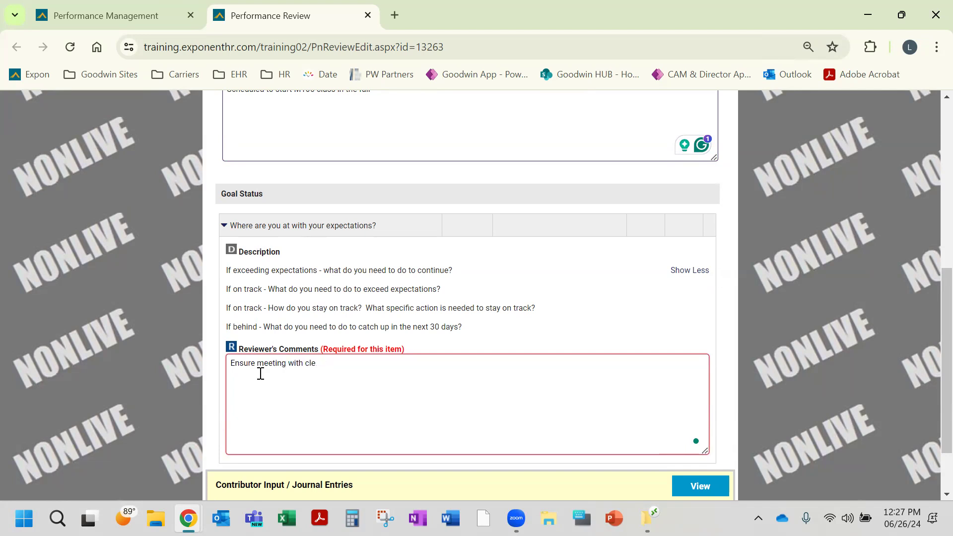
pyautogui.write('intsCon')
pyautogui.press('BackSpace')
pyautogui.press('BackSpace')
pyautogui.press('BackSpace')
pyautogui.write('Maintain calendar')
pyautogui.scroll(-2, 240, 372)
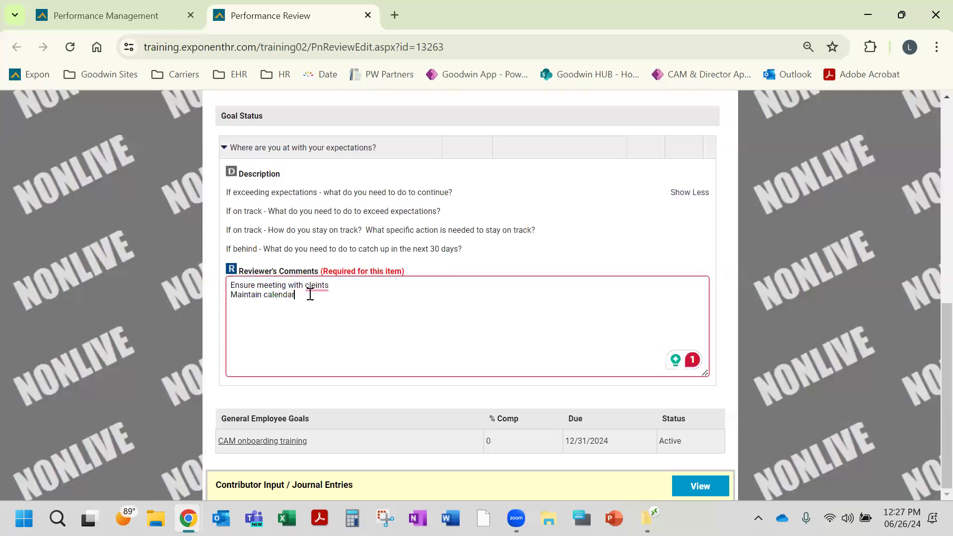
pyautogui.click(202, 294)
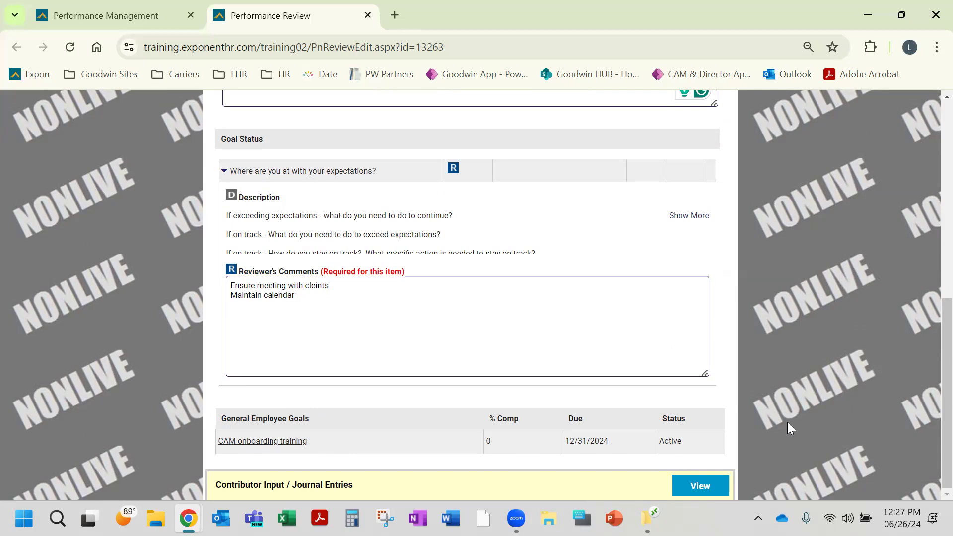
# - Save the drafted 2024 Monthly Performance Review and exit to the Reviews list
pyautogui.scroll(6, 788, 409)
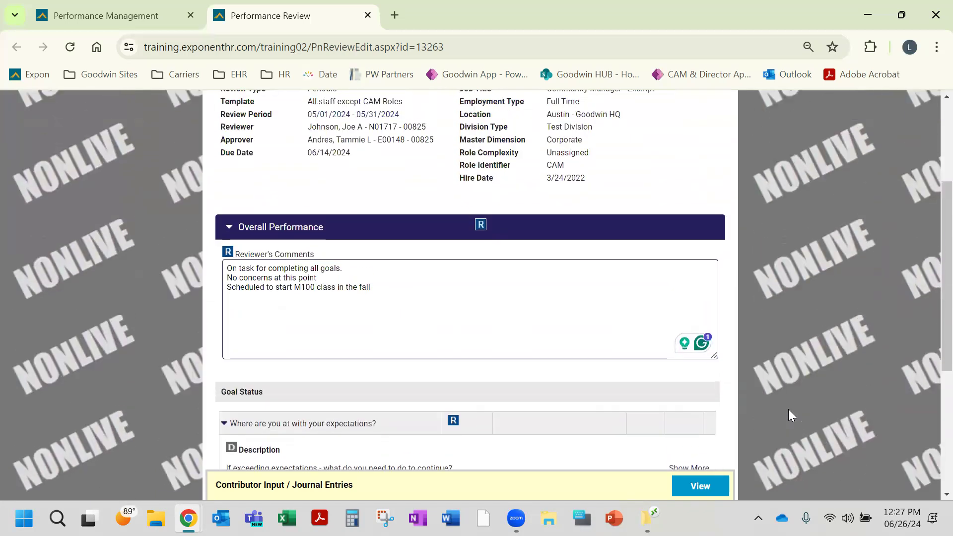
pyautogui.scroll(-5, 789, 411)
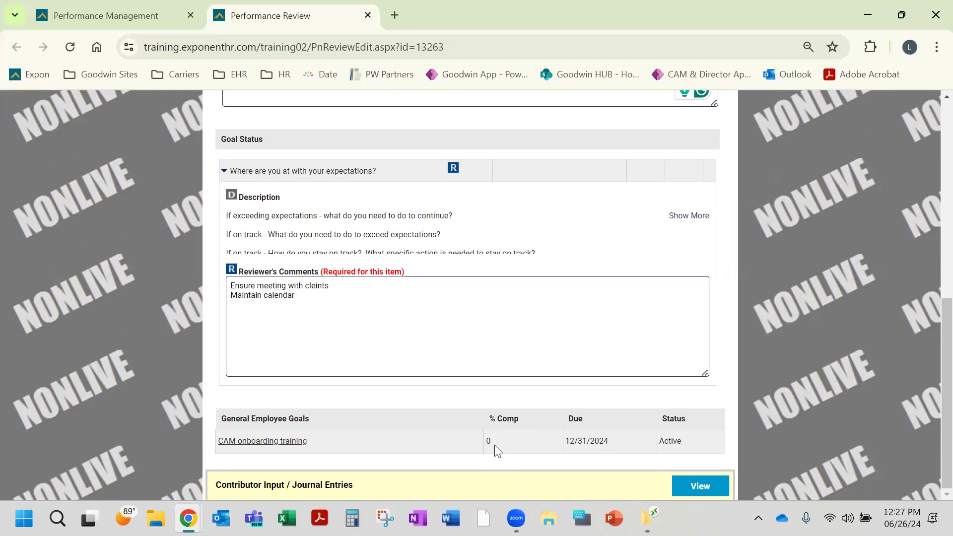
pyautogui.scroll(7, 460, 422)
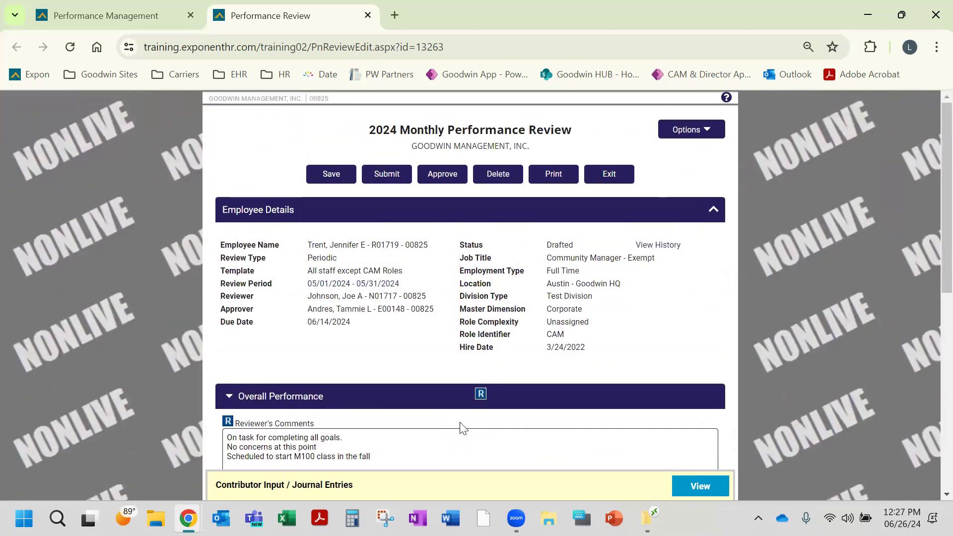
pyautogui.scroll(-5, 460, 424)
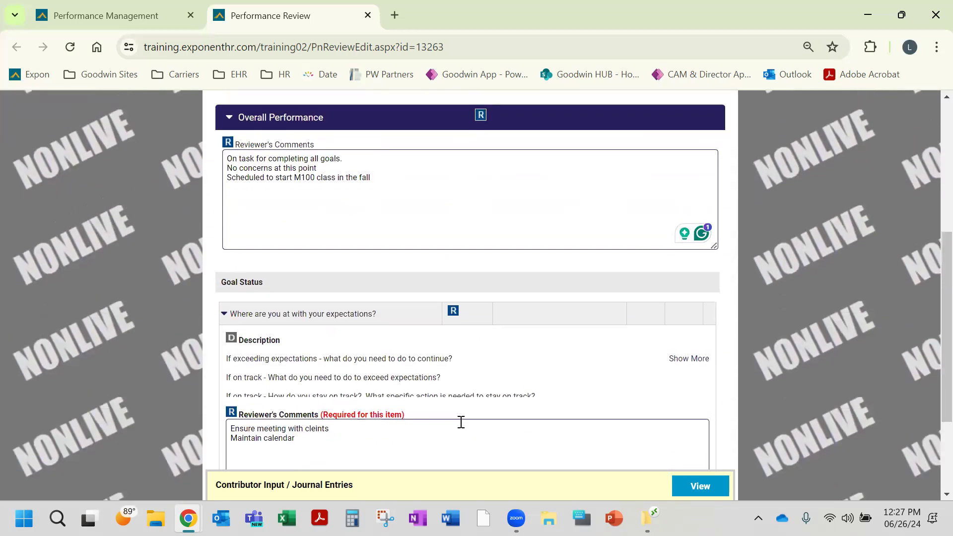
pyautogui.scroll(5, 461, 422)
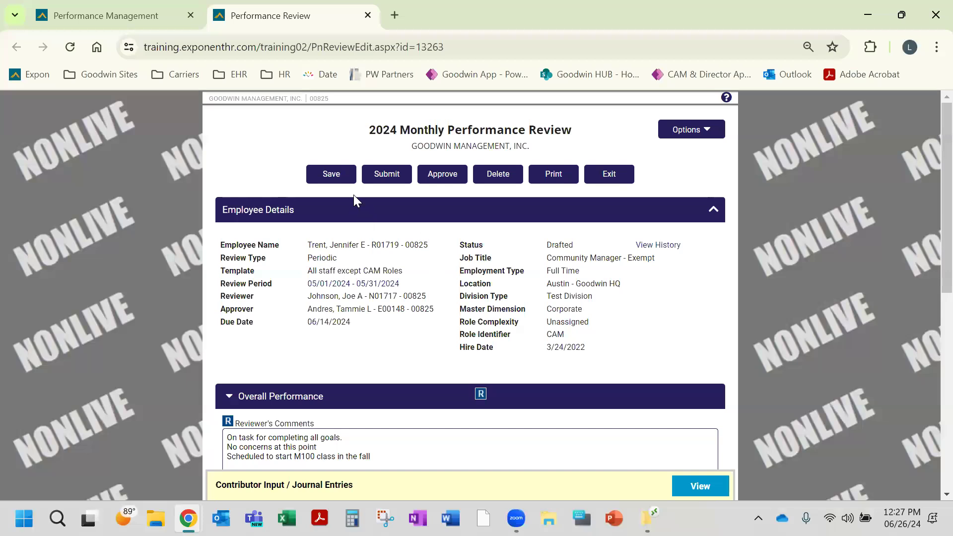
pyautogui.click(341, 182)
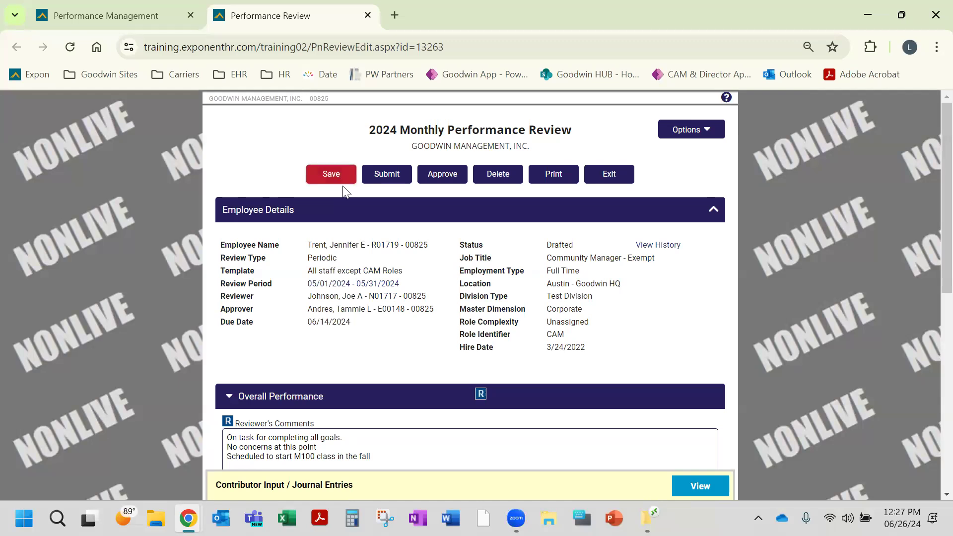
pyautogui.click(624, 181)
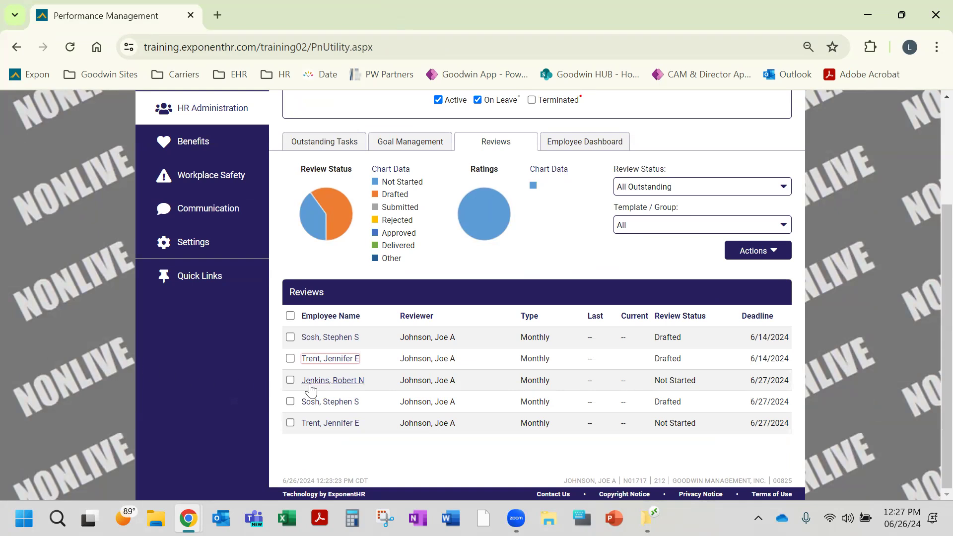
# - Reopen the employee's drafted monthly review and close it without changes
pyautogui.click(327, 359)
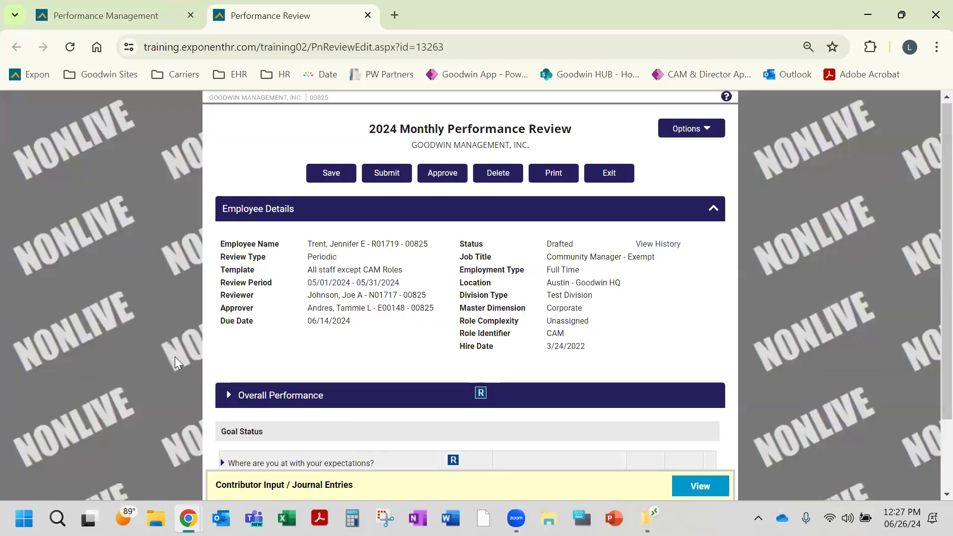
pyautogui.scroll(-2, 174, 357)
pyautogui.scroll(2, 561, 393)
pyautogui.click(620, 184)
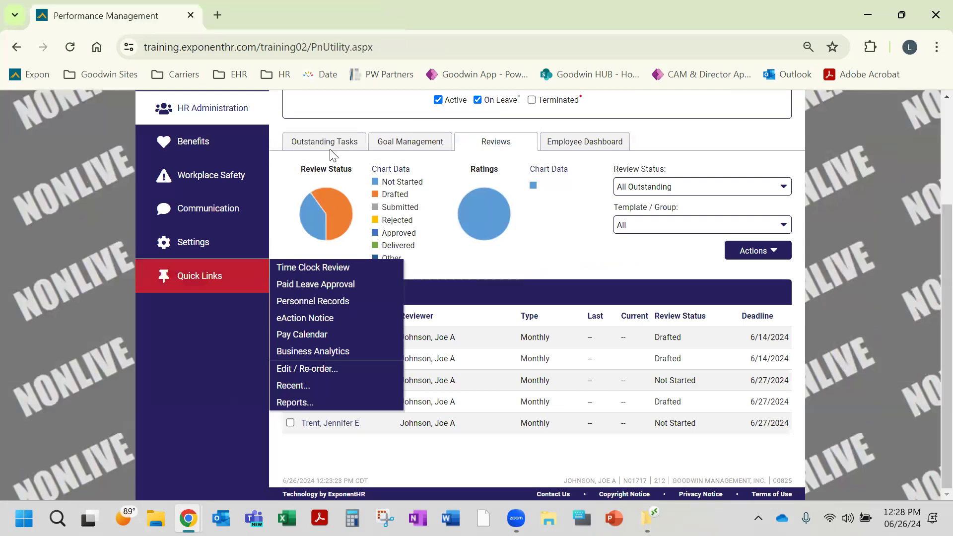
# - Open the May review from Outstanding Tasks, check its goals, then go to Goal Management
pyautogui.click(330, 150)
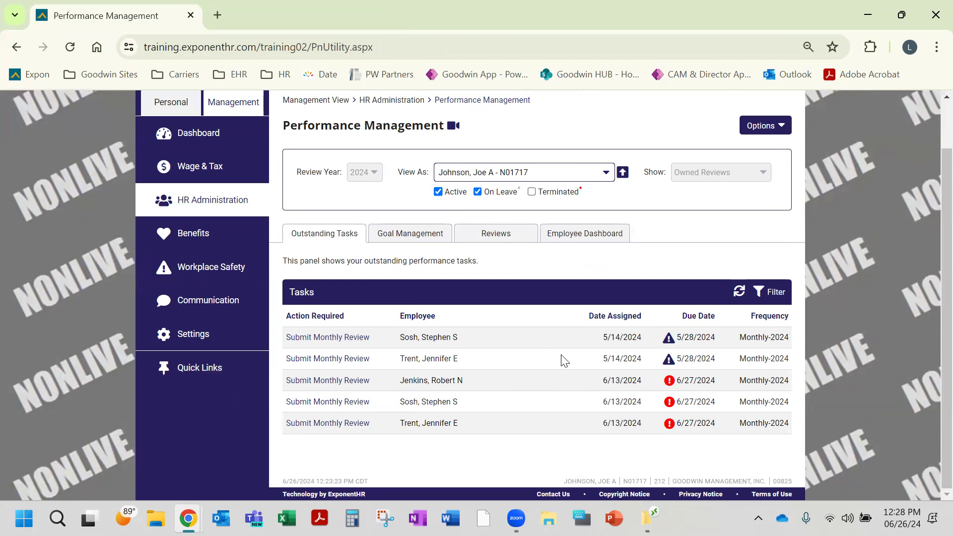
pyautogui.click(346, 360)
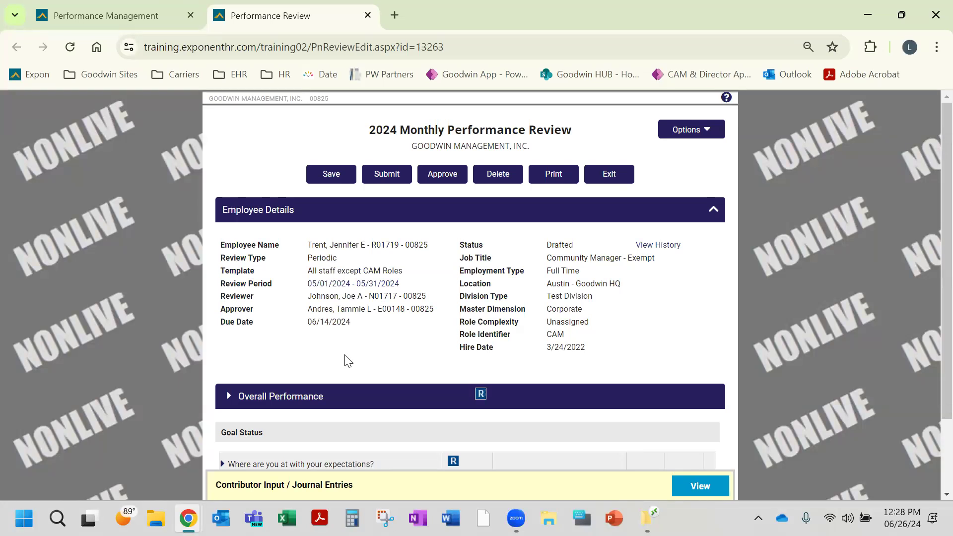
pyautogui.scroll(-2, 349, 361)
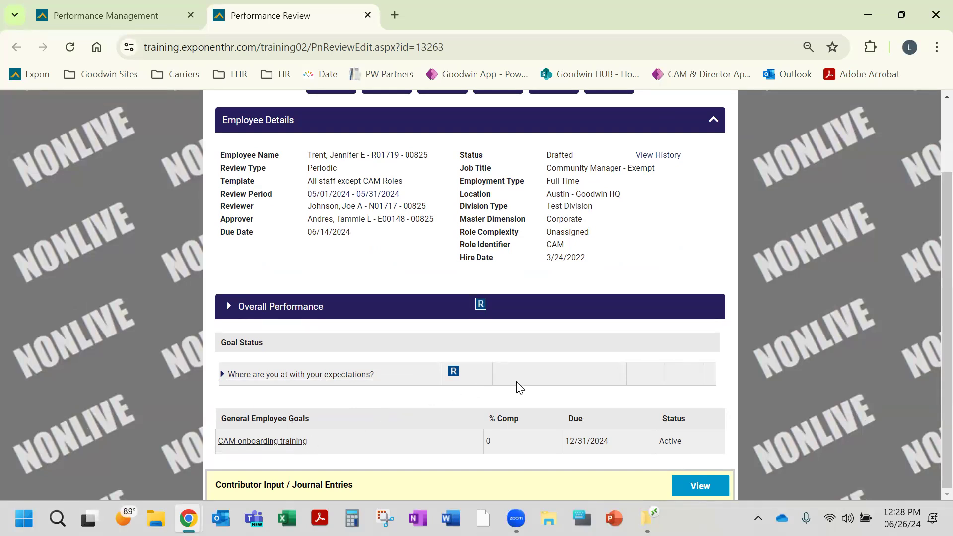
pyautogui.scroll(2, 517, 387)
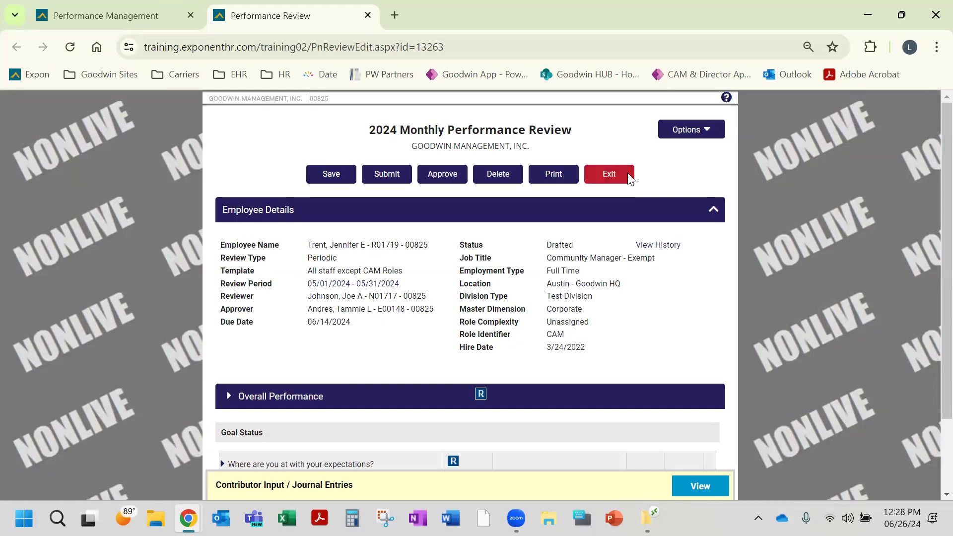
pyautogui.scroll(-3, 628, 174)
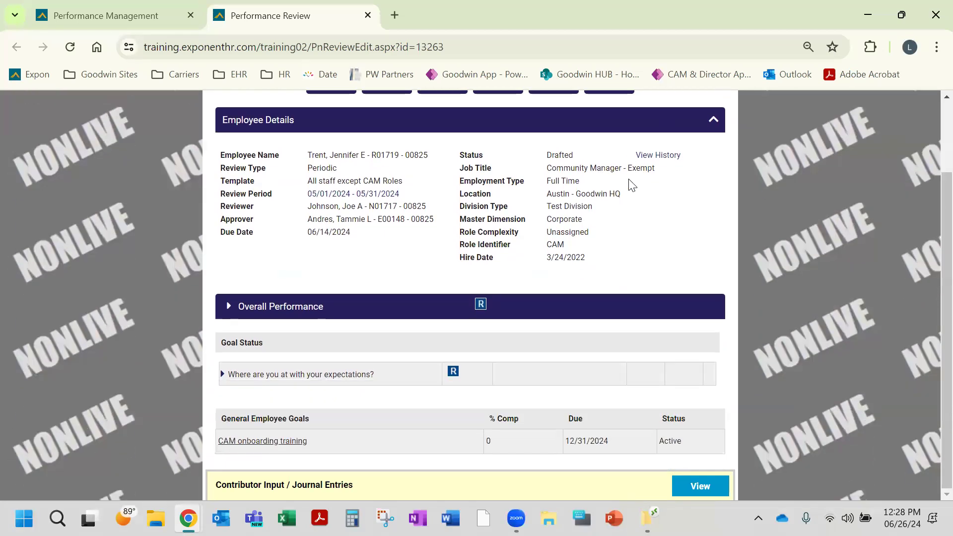
pyautogui.scroll(3, 627, 176)
pyautogui.click(609, 174)
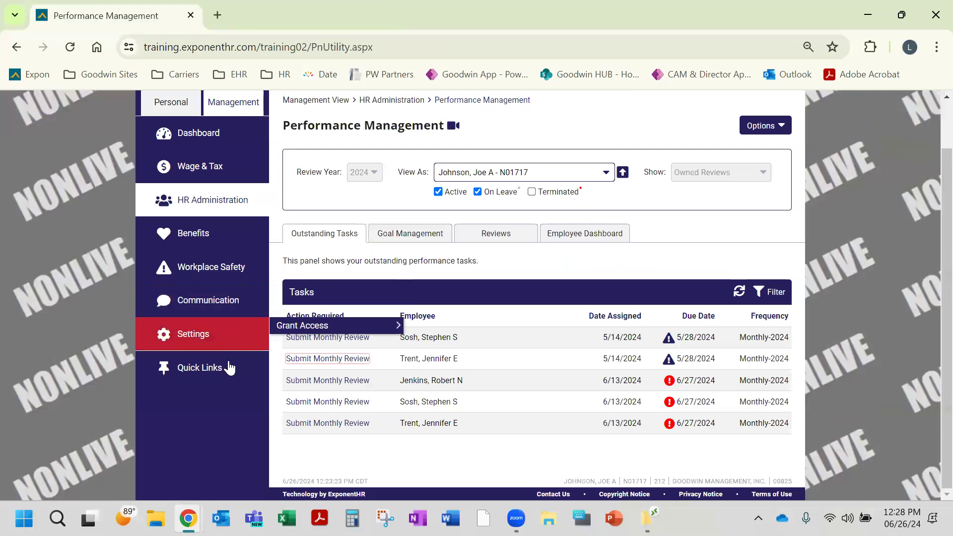
pyautogui.moveTo(227, 367)
pyautogui.click(397, 240)
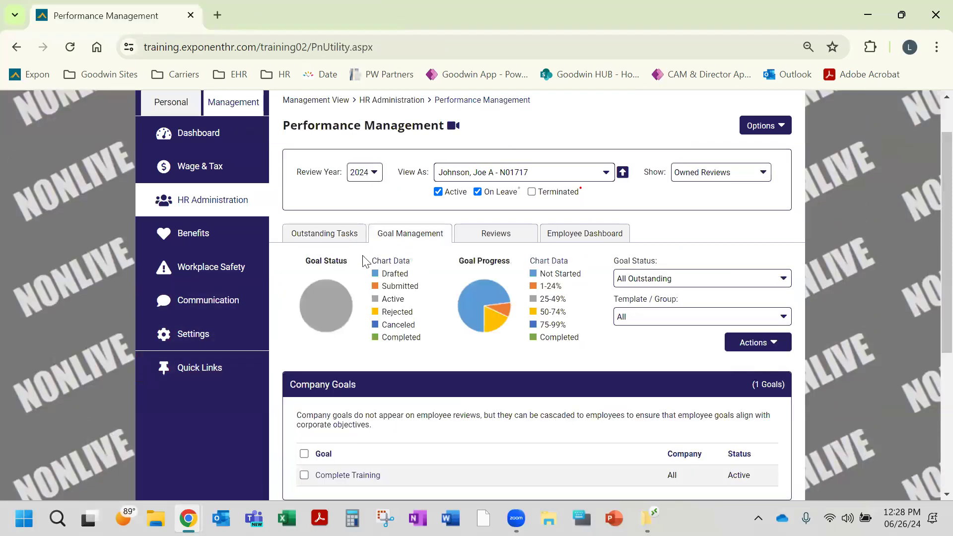
# - Set the Client Retention goal to display on the May Review and confirm the save
pyautogui.scroll(-5, 278, 351)
pyautogui.click(305, 410)
pyautogui.scroll(-2, 317, 392)
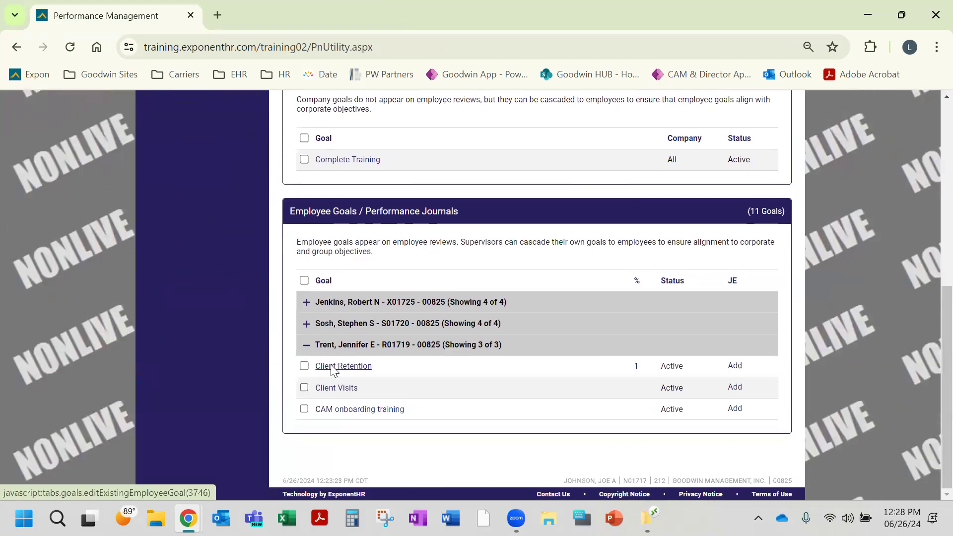
pyautogui.click(331, 366)
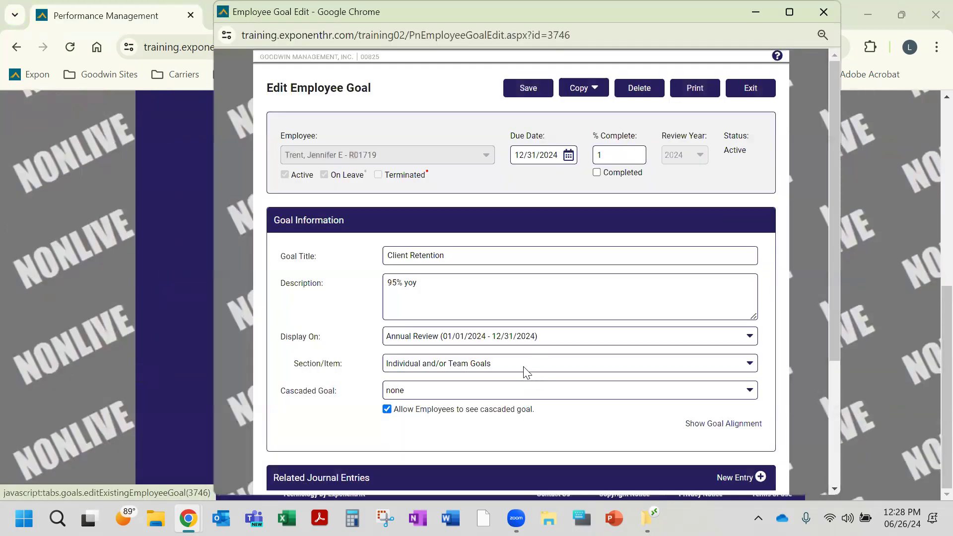
pyautogui.click(522, 336)
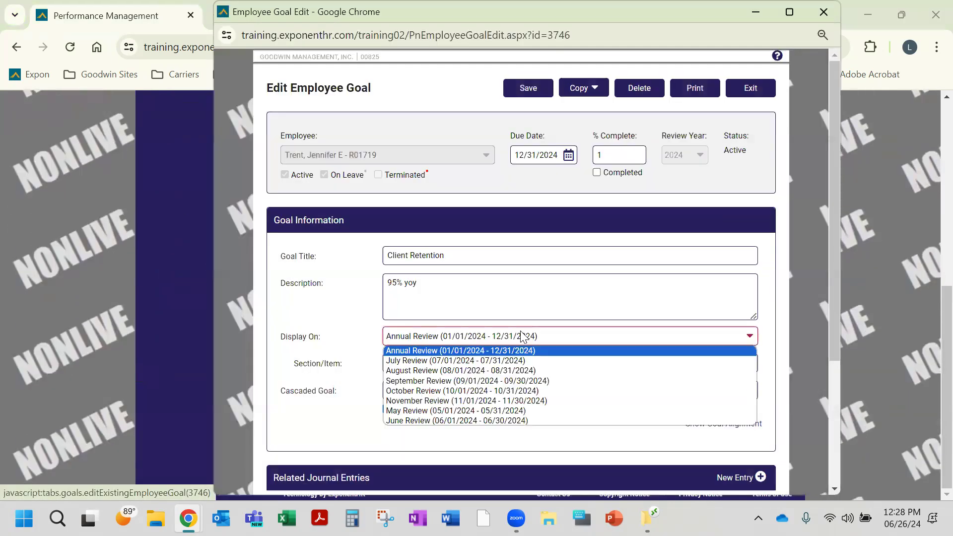
pyautogui.click(483, 411)
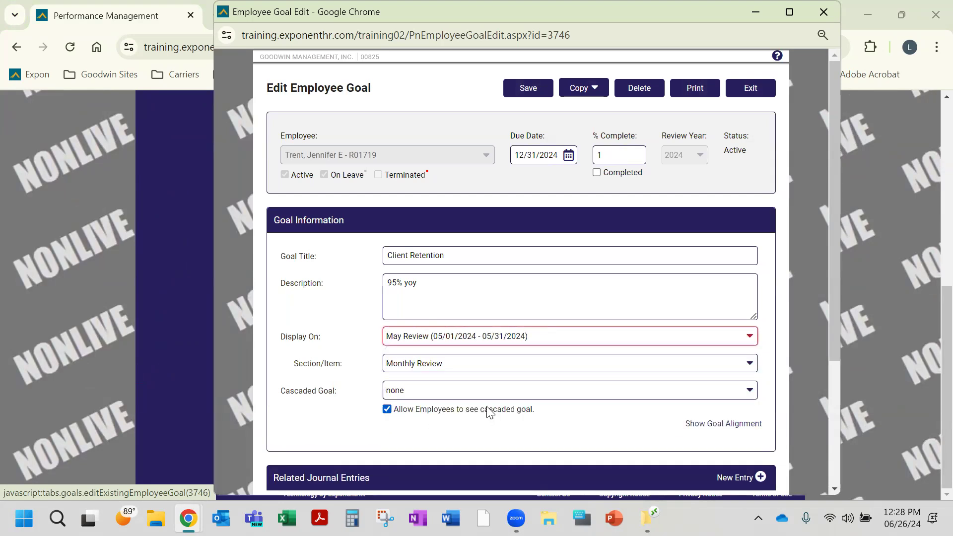
pyautogui.click(524, 85)
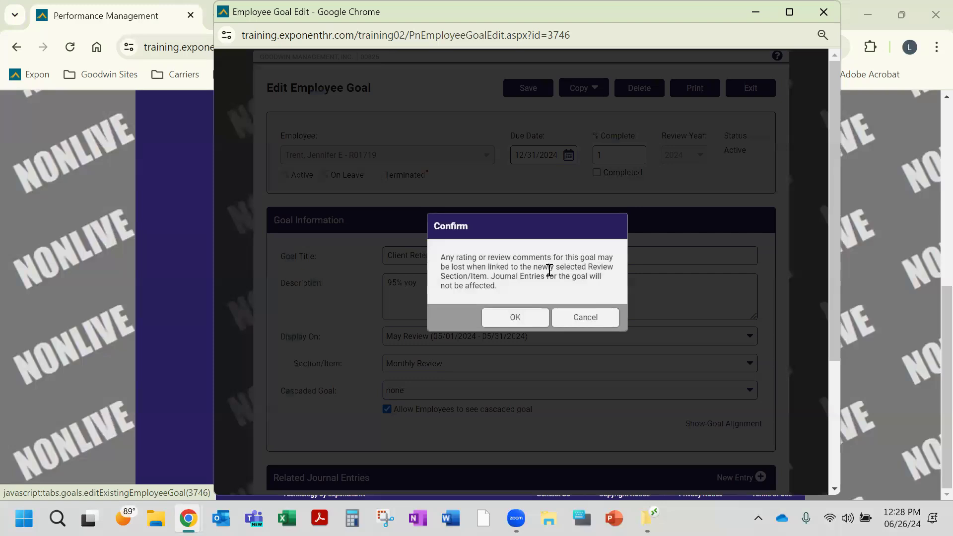
pyautogui.click(525, 316)
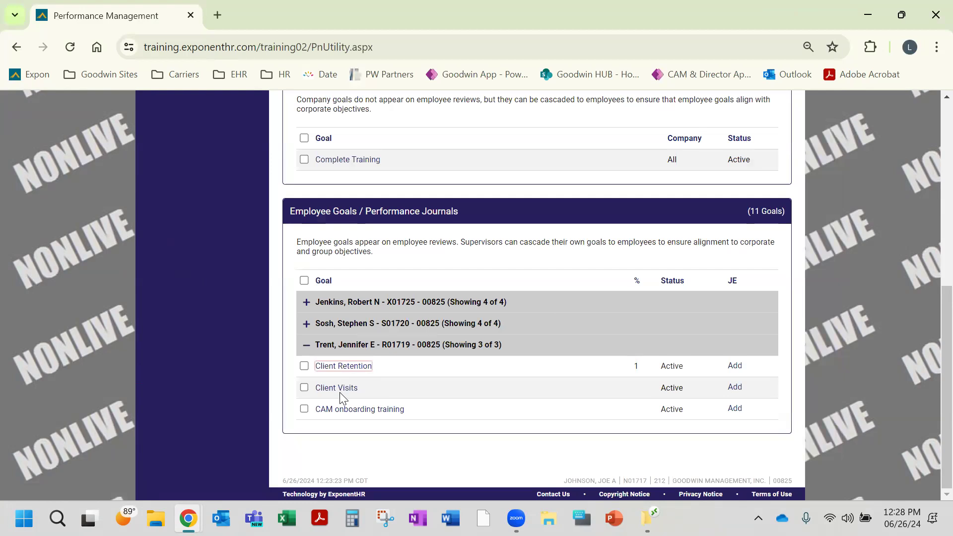
# - Open the drafted review to confirm Client Retention under General Employee Goals, then close it
pyautogui.scroll(6, 566, 273)
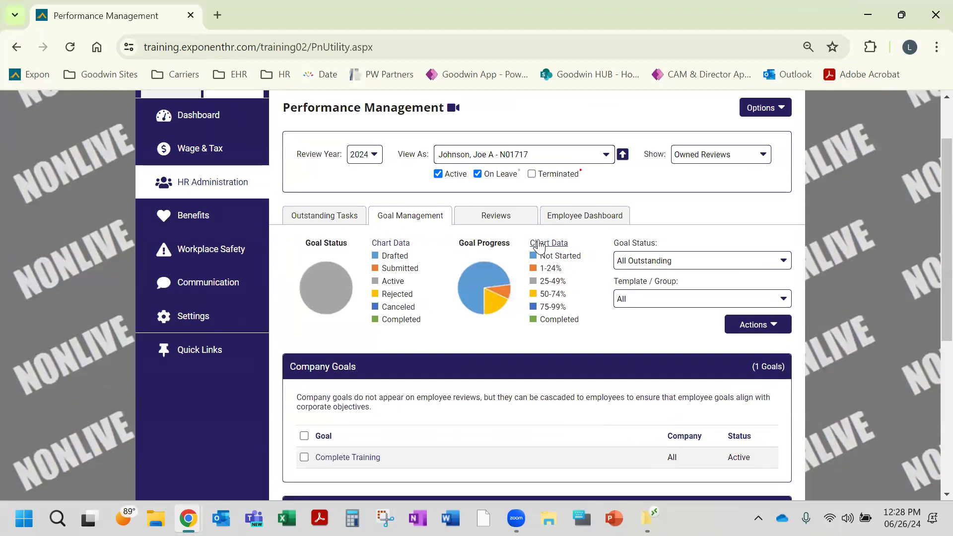
pyautogui.click(516, 221)
pyautogui.click(199, 349)
pyautogui.scroll(-2, 196, 352)
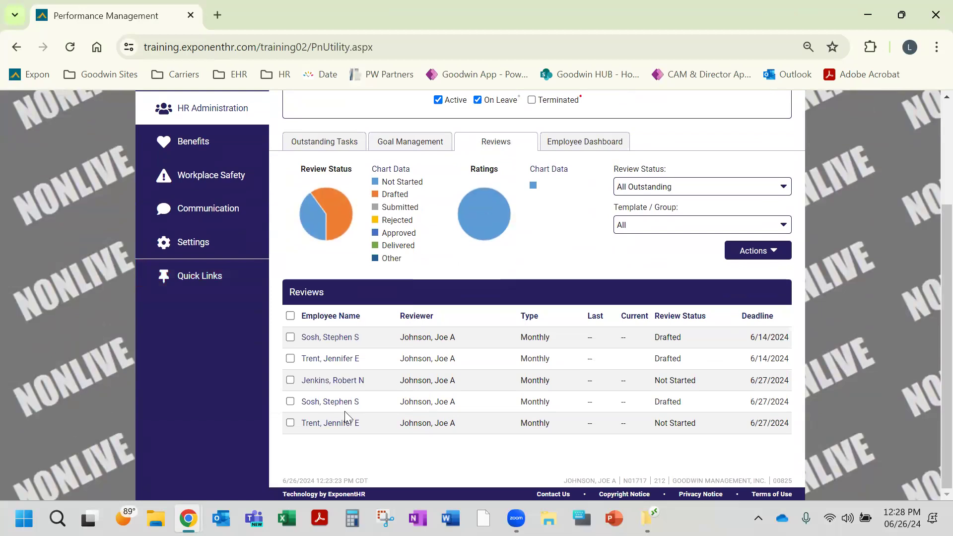
pyautogui.click(331, 363)
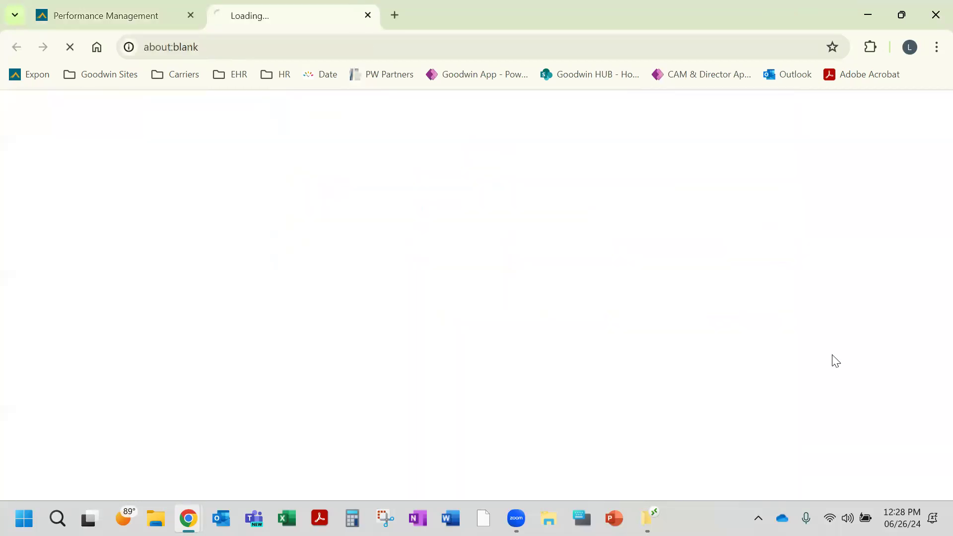
pyautogui.scroll(-2, 708, 333)
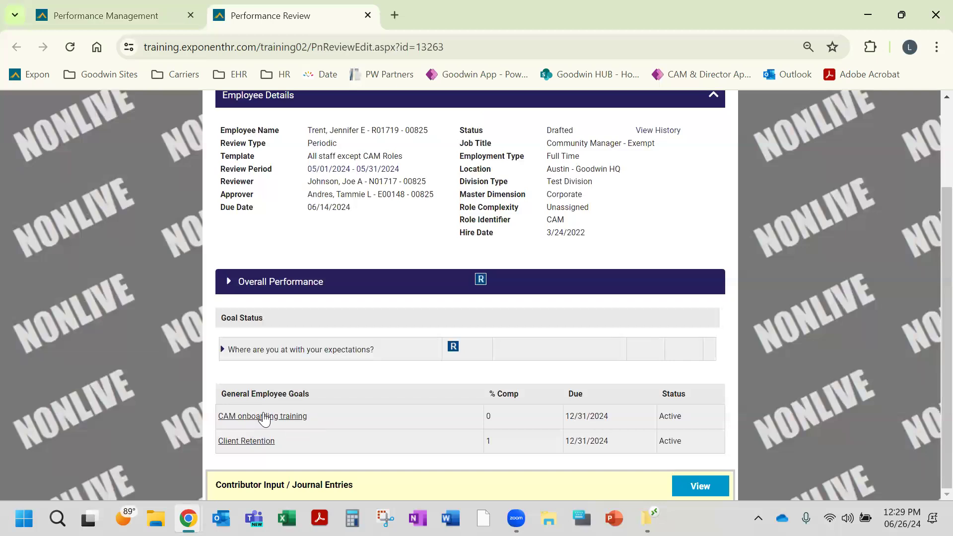
pyautogui.click(368, 15)
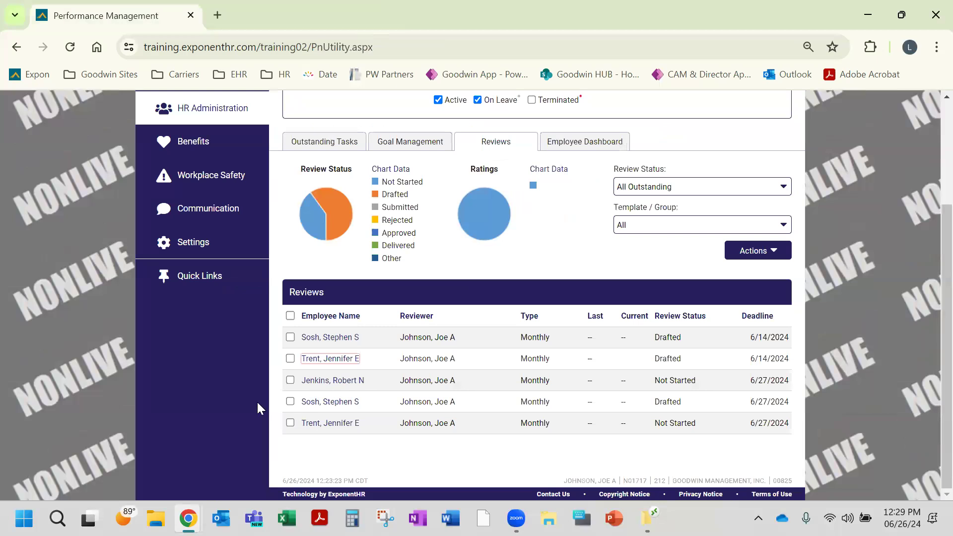
# - In Goal Management, view another employee's CAM onboarding training goal for comparison
pyautogui.moveTo(257, 400)
pyautogui.click(430, 290)
pyautogui.scroll(-5, 382, 342)
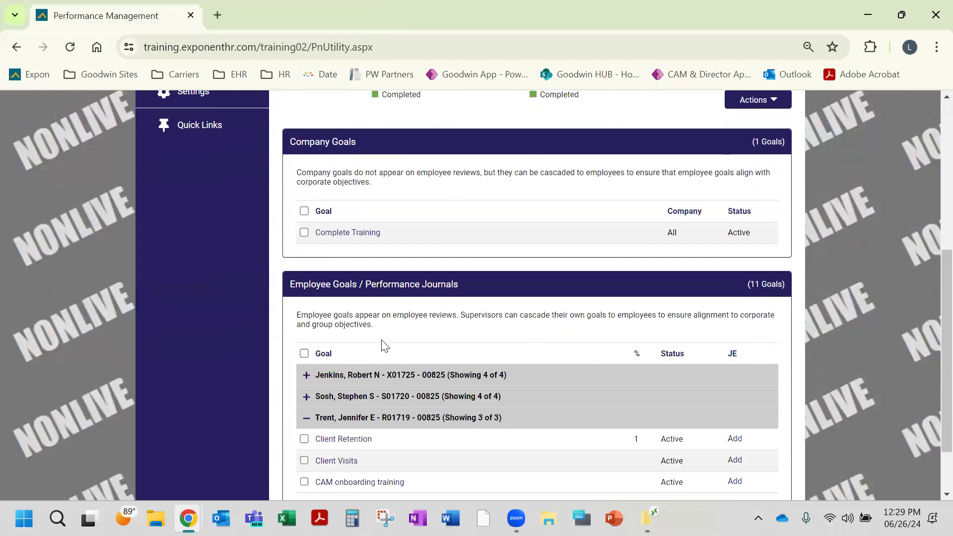
pyautogui.click(306, 375)
pyautogui.scroll(-3, 322, 348)
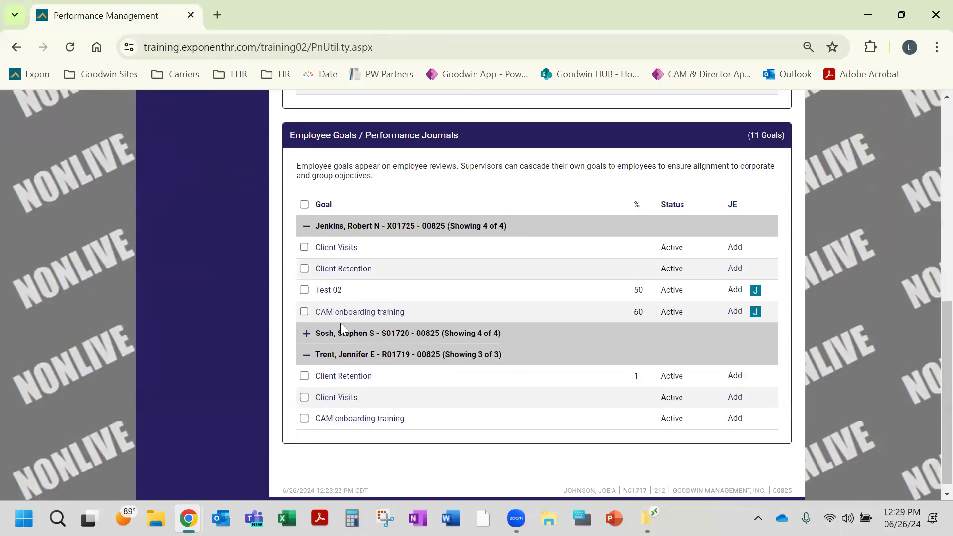
pyautogui.click(371, 316)
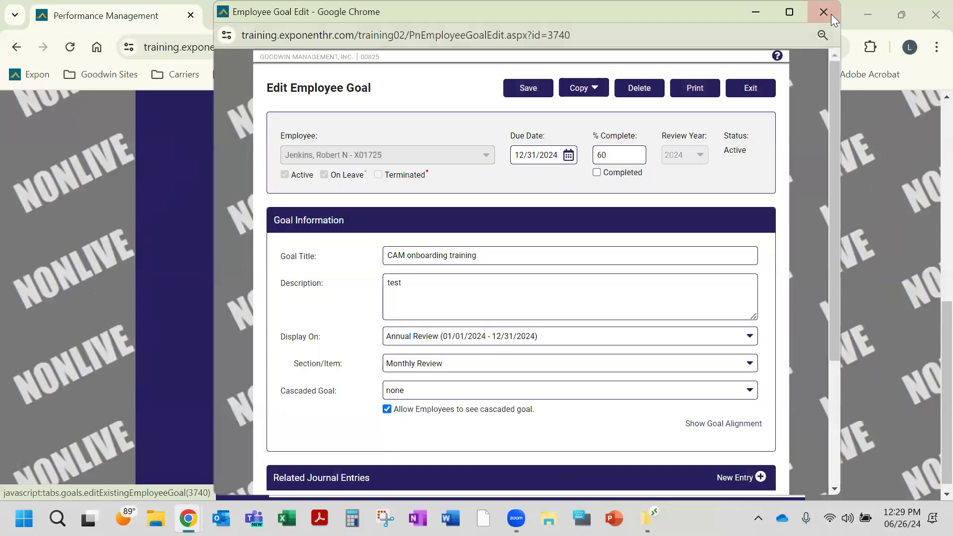
pyautogui.click(828, 13)
# - Check the CAM onboarding training goal's Monthly Review section, then exit discarding changes
pyautogui.click(342, 408)
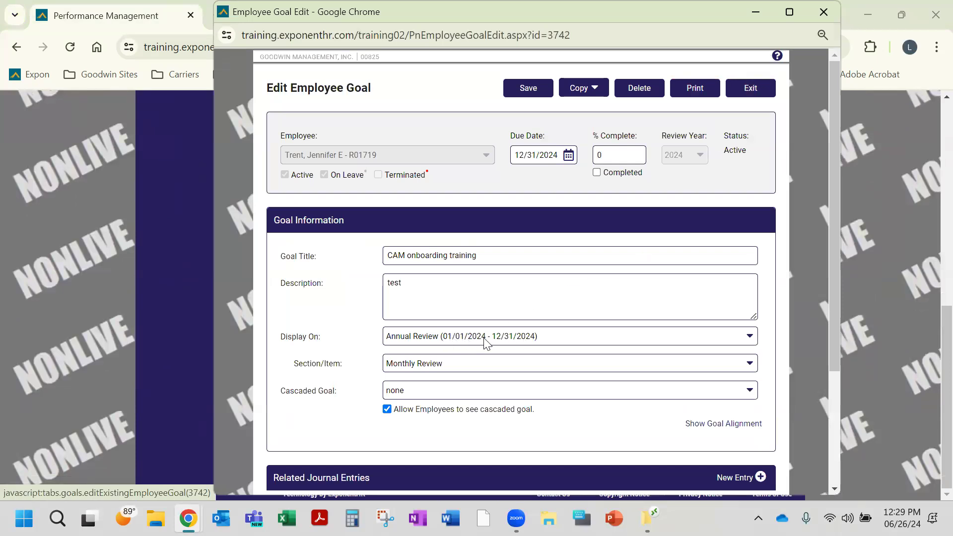
pyautogui.click(462, 363)
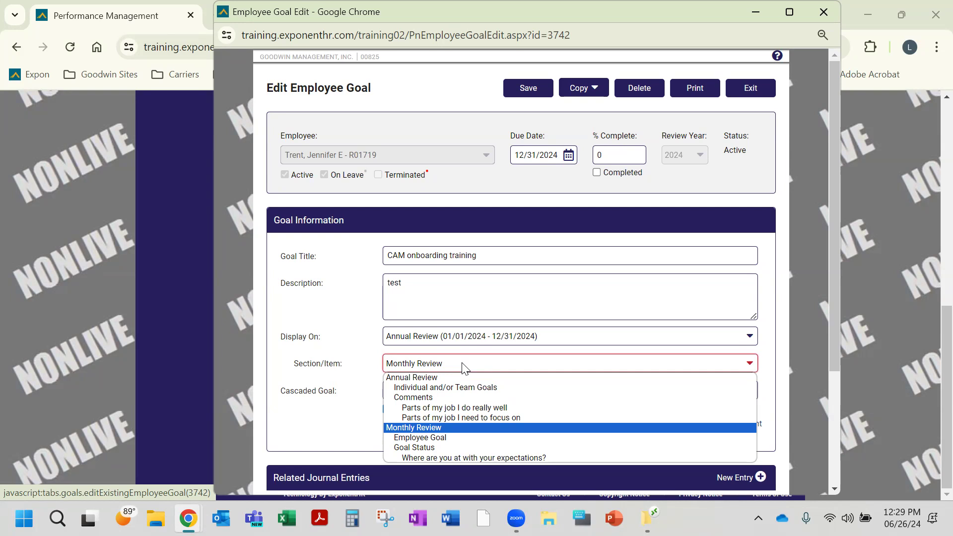
pyautogui.click(463, 366)
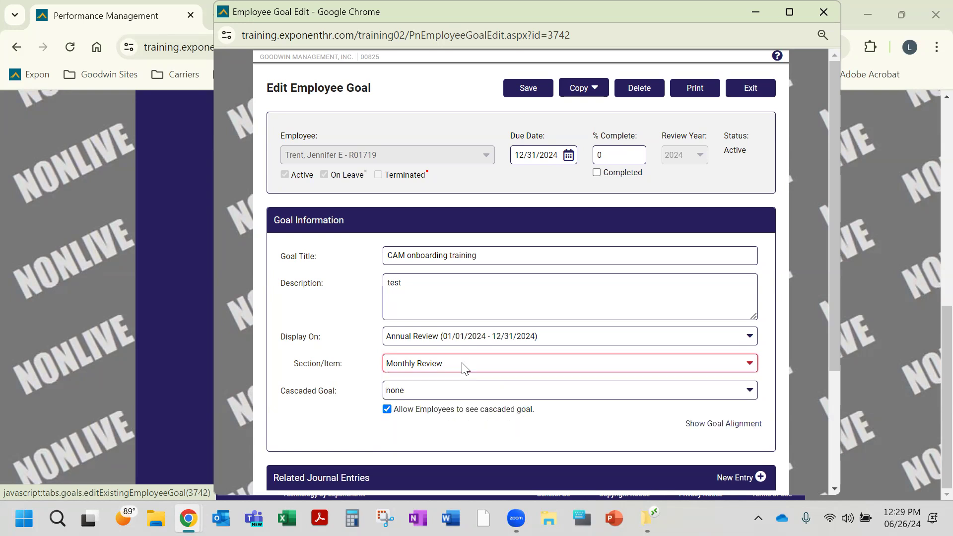
pyautogui.click(462, 366)
pyautogui.click(462, 366)
pyautogui.click(462, 366)
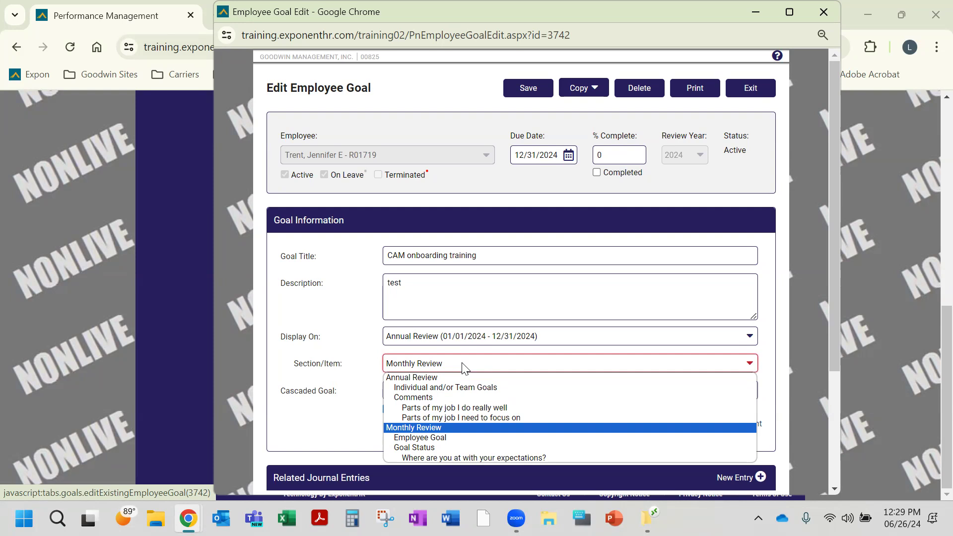
pyautogui.click(462, 366)
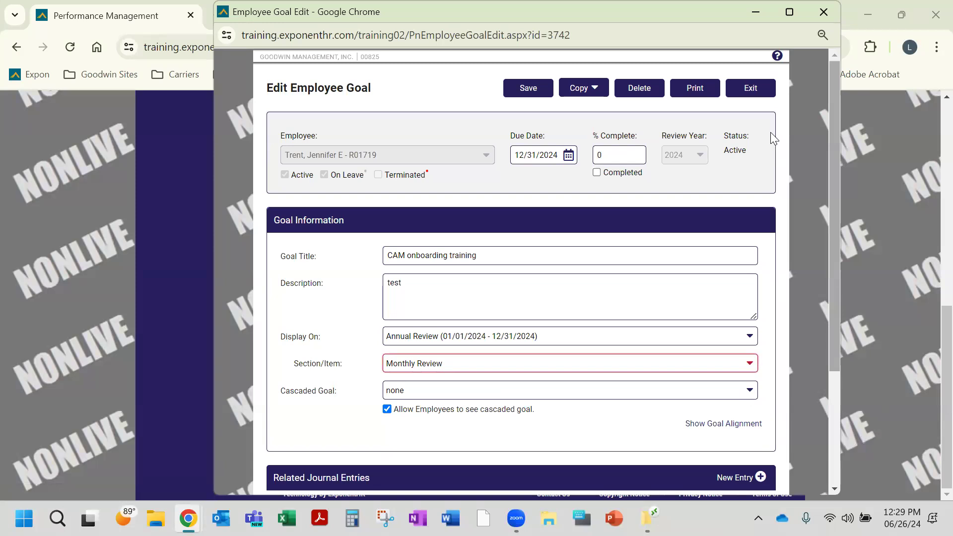
pyautogui.click(751, 88)
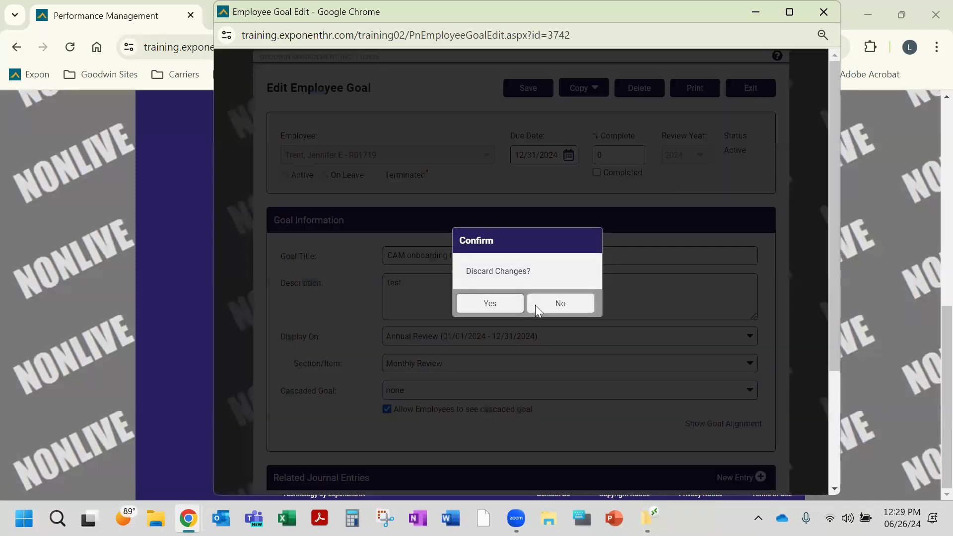
pyautogui.click(502, 304)
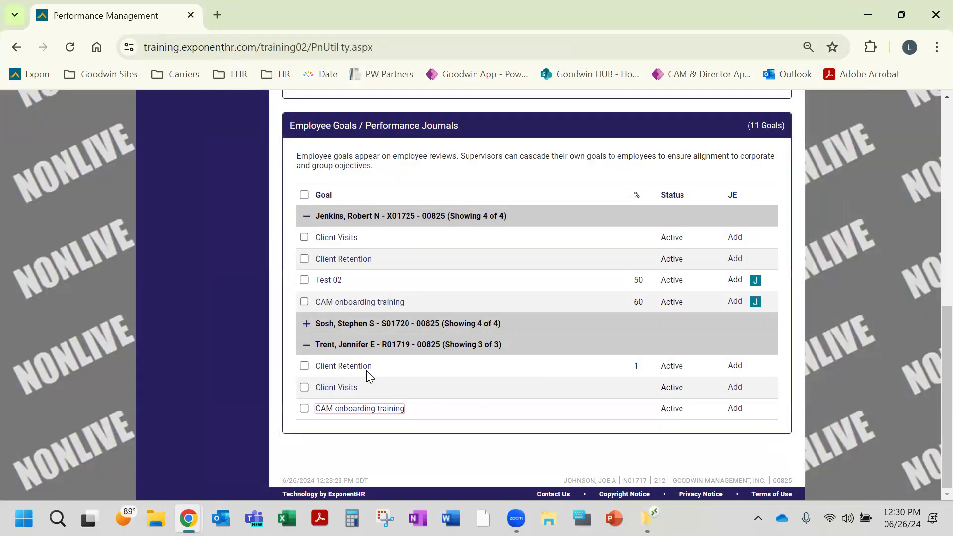
# - Set the Client Retention goal to display on the Annual Review and save
pyautogui.click(306, 215)
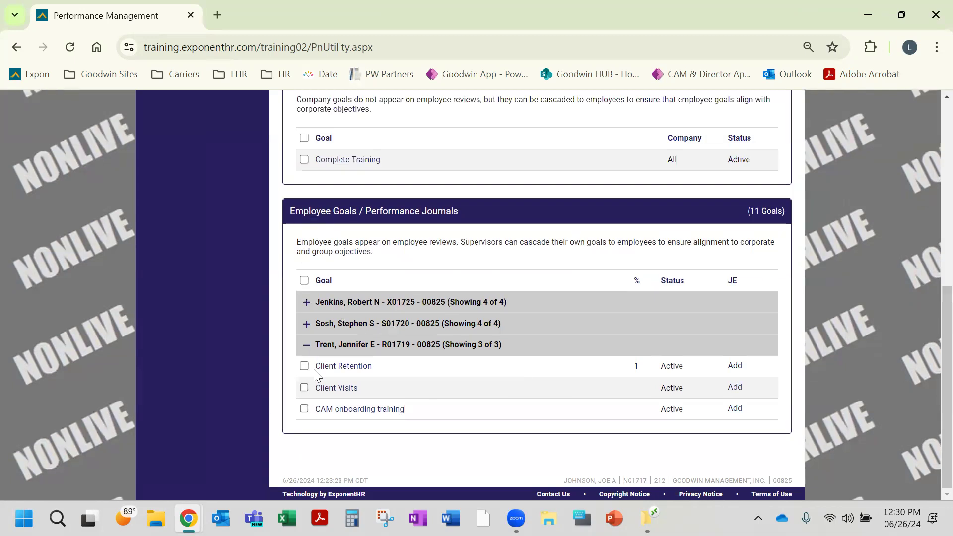
pyautogui.click(340, 369)
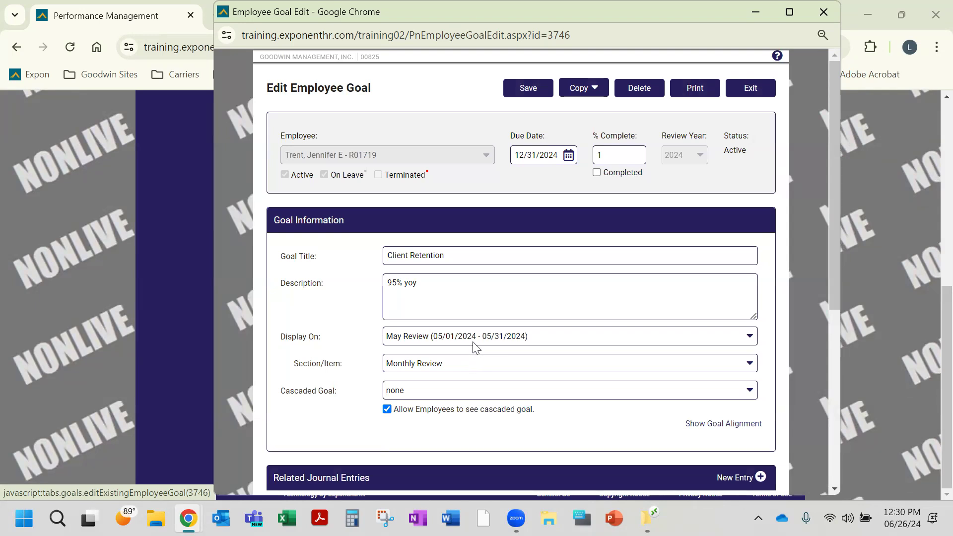
pyautogui.click(476, 340)
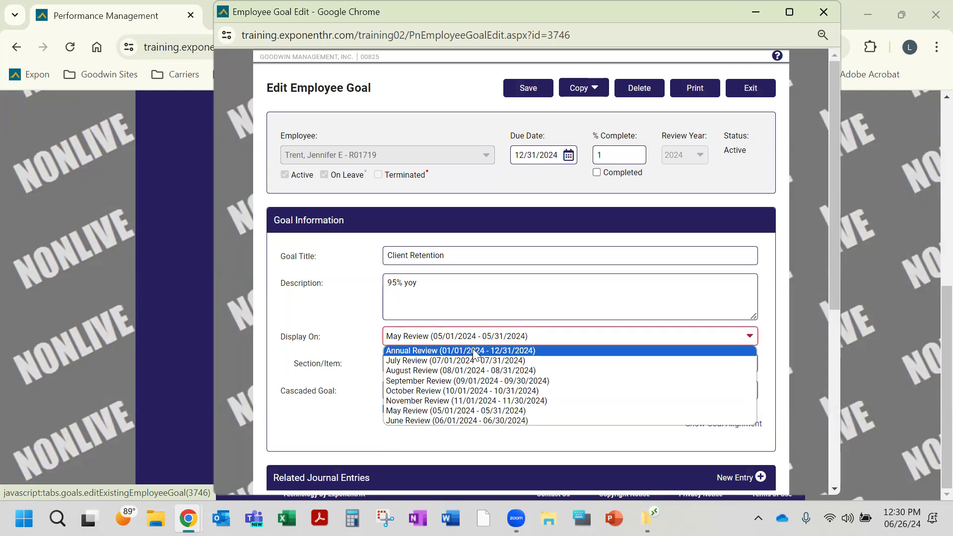
pyautogui.click(474, 354)
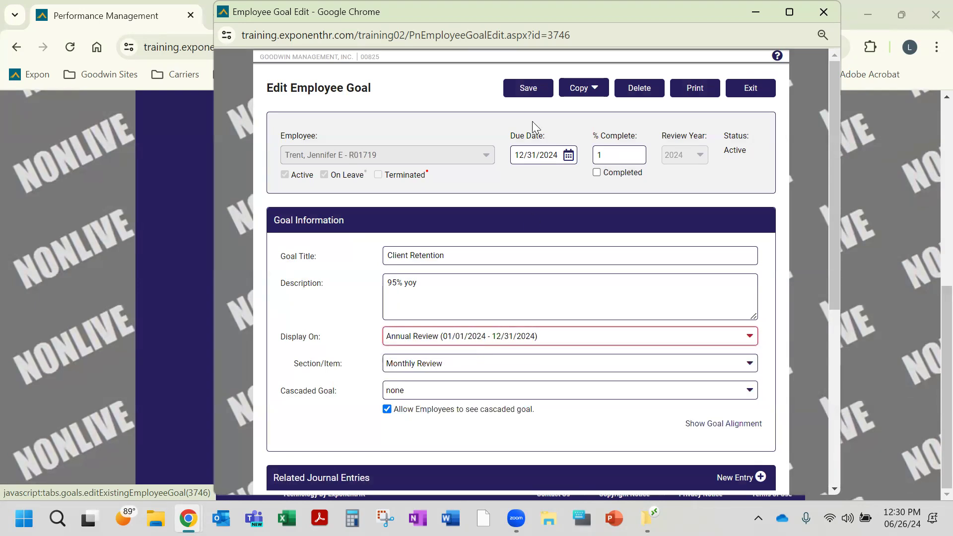
pyautogui.click(528, 87)
# - Place the Client Visits goal under the Monthly Review section and save
pyautogui.click(350, 392)
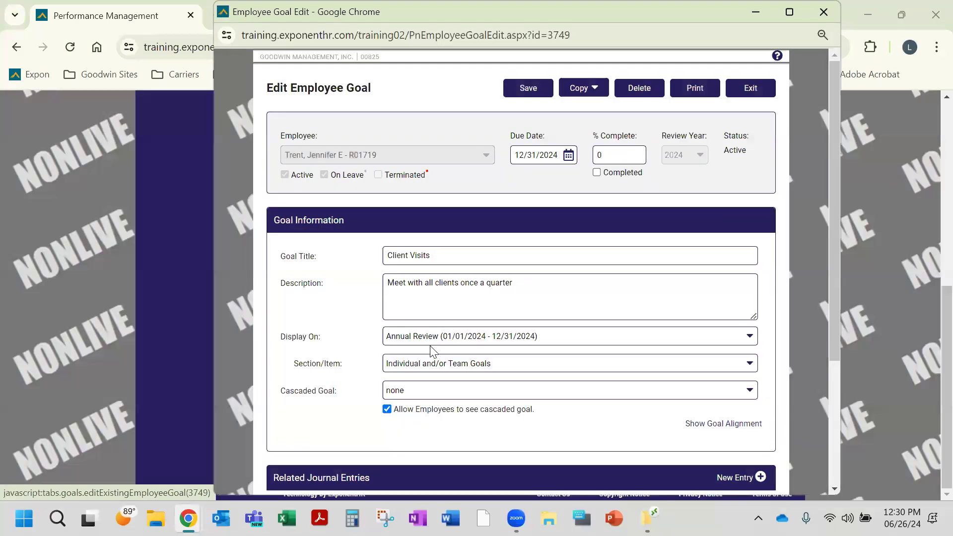
pyautogui.click(424, 363)
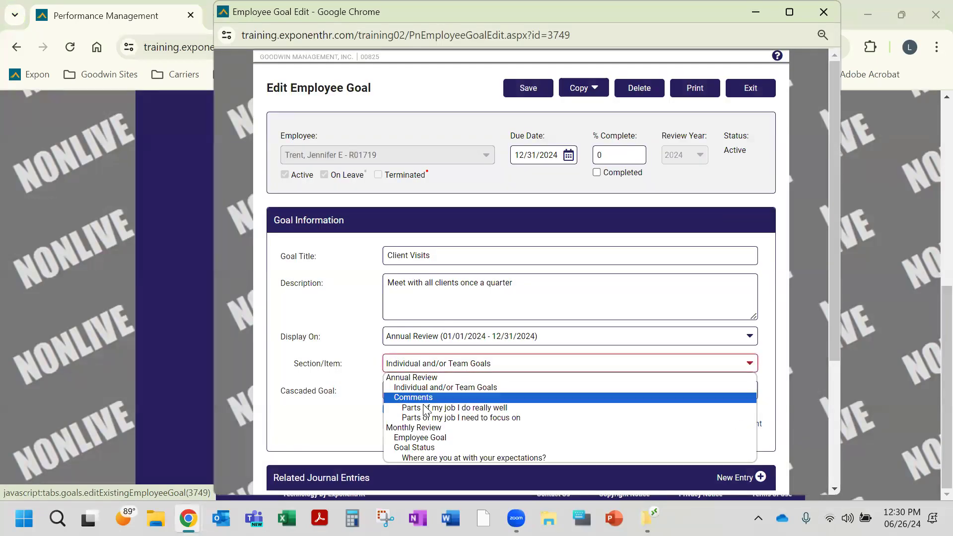
pyautogui.click(425, 427)
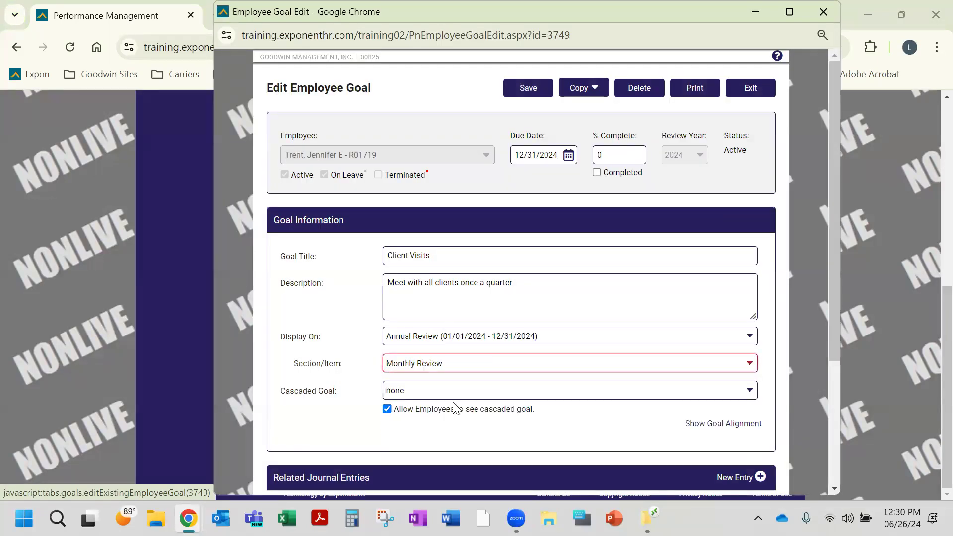
pyautogui.click(533, 89)
pyautogui.click(516, 315)
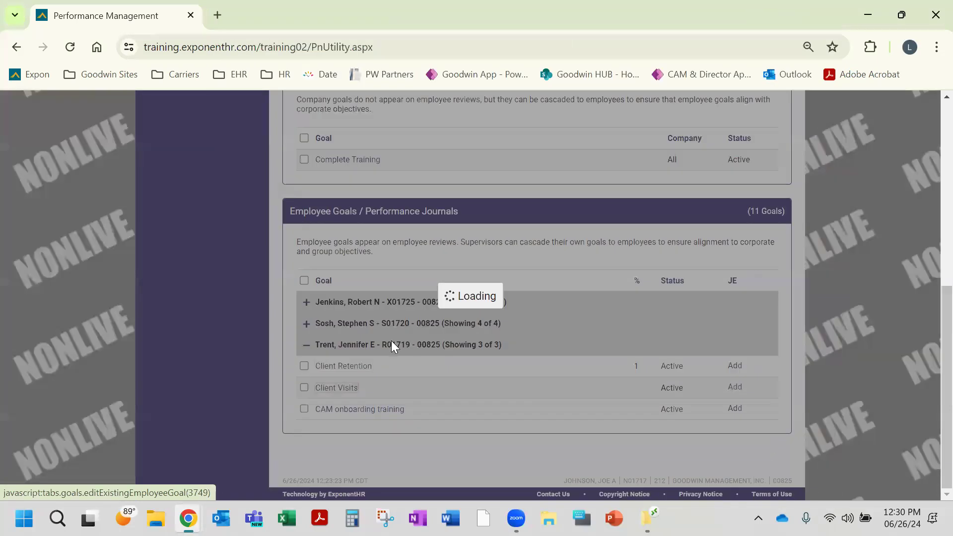
# - Recheck the CAM onboarding training and Client Retention goal settings without changes
pyautogui.click(340, 411)
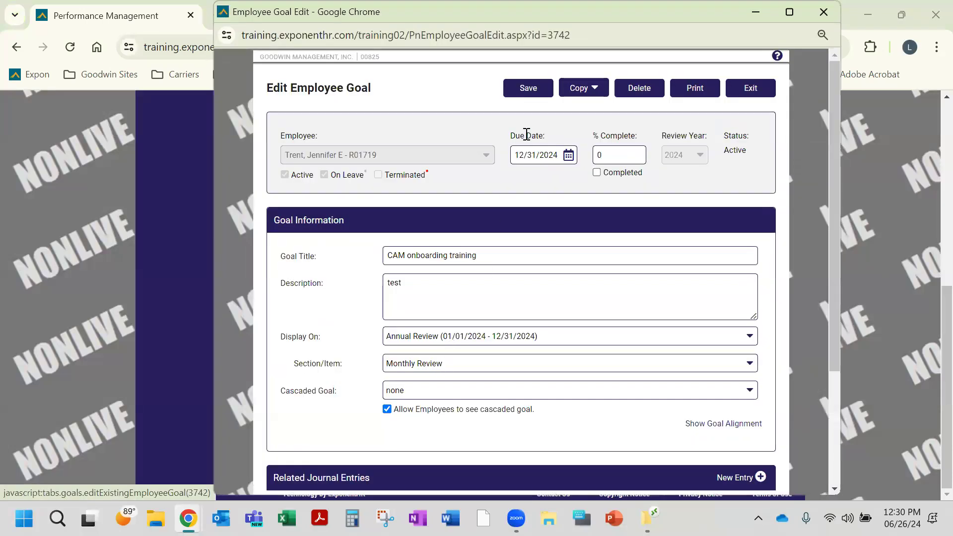
pyautogui.click(750, 92)
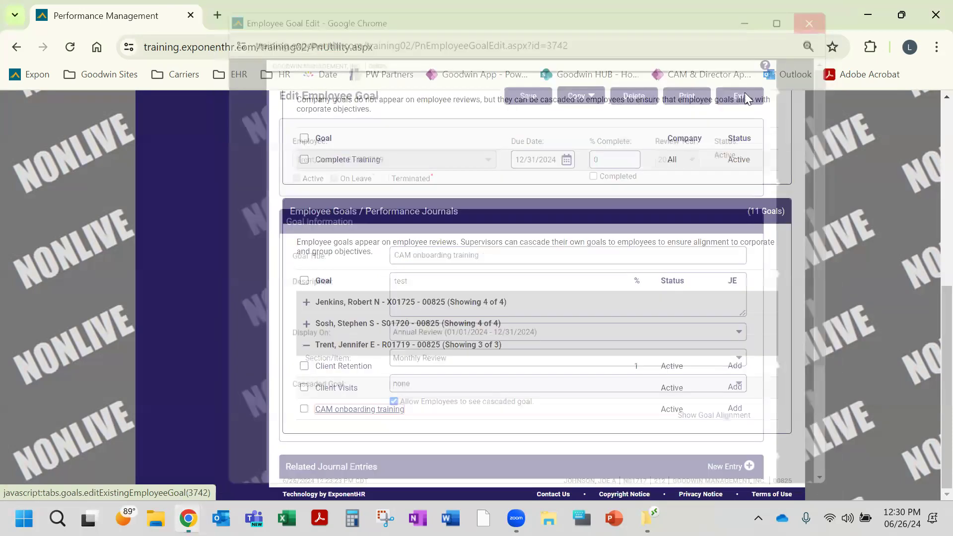
pyautogui.click(364, 367)
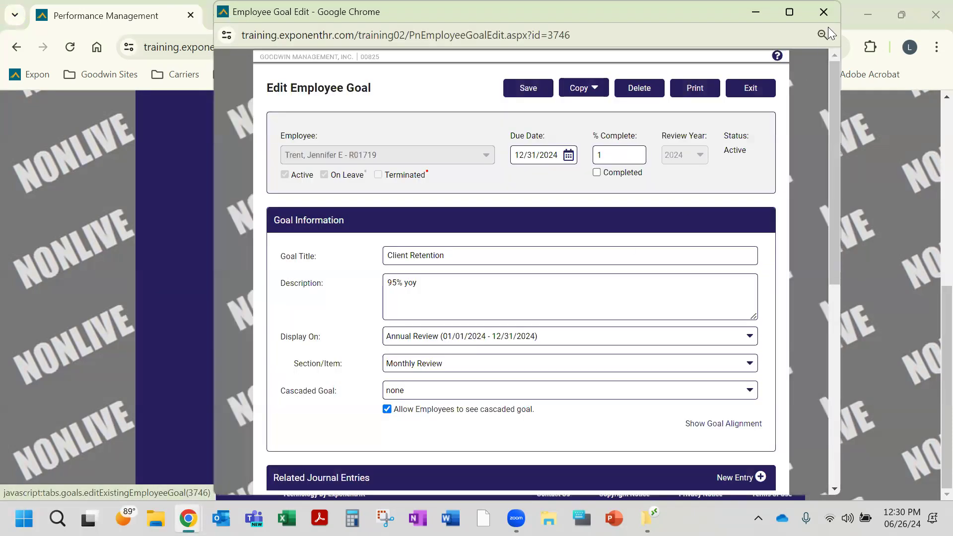
pyautogui.click(824, 13)
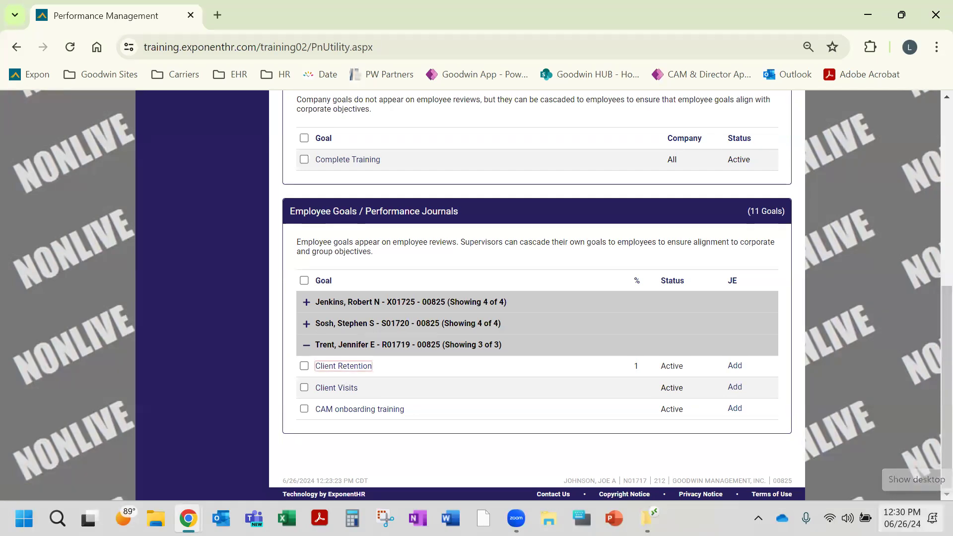
pyautogui.scroll(5, 225, 398)
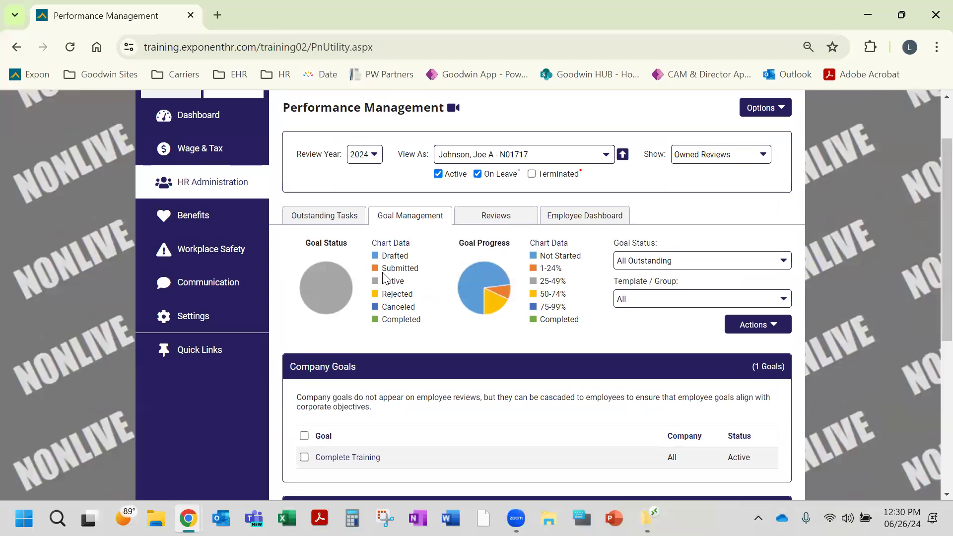
# - Open the drafted review due 6/14/2024 and verify its three General Employee Goals
pyautogui.click(484, 228)
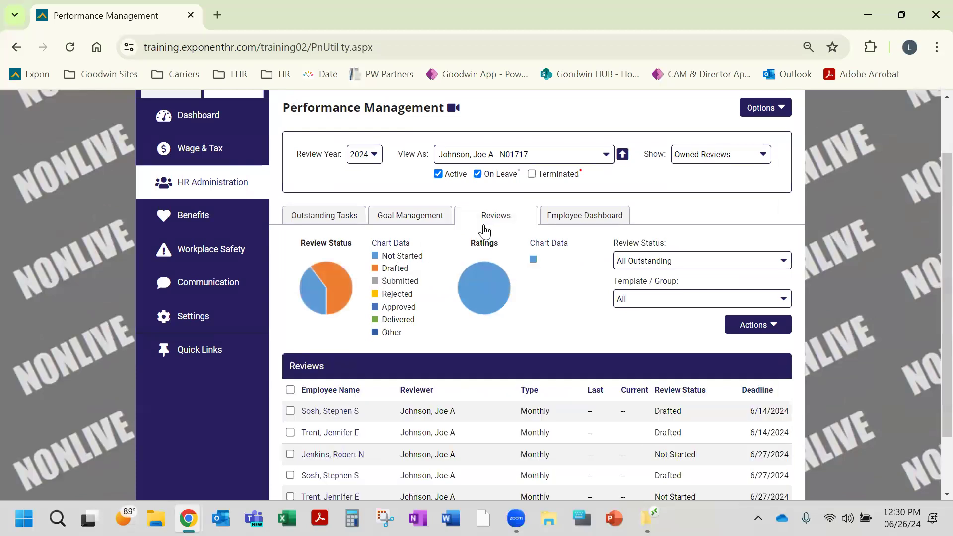
pyautogui.scroll(-2, 348, 322)
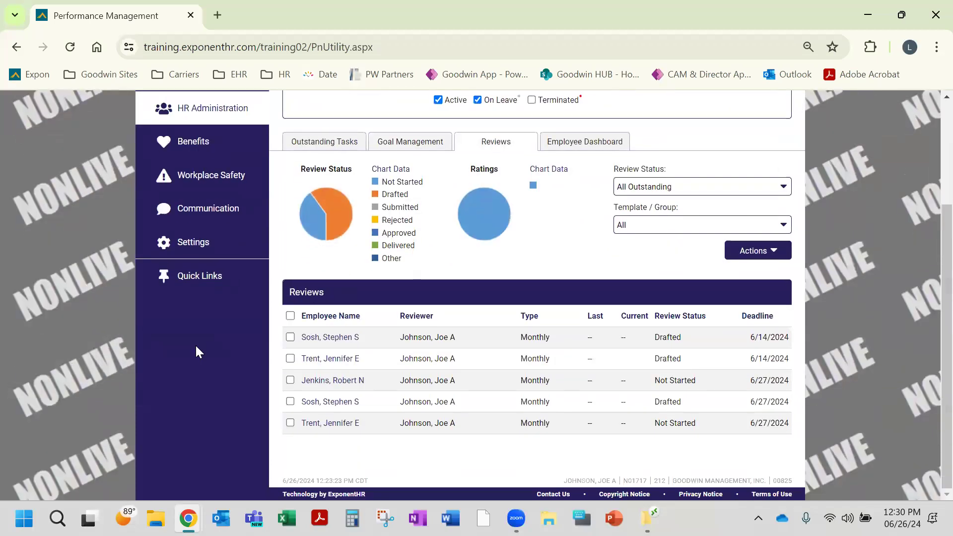
pyautogui.click(340, 360)
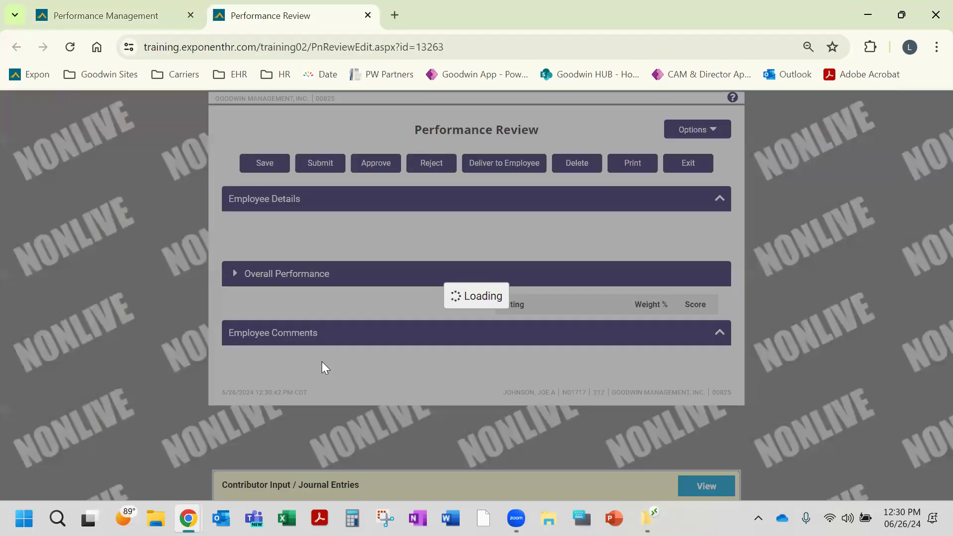
pyautogui.scroll(-3, 192, 367)
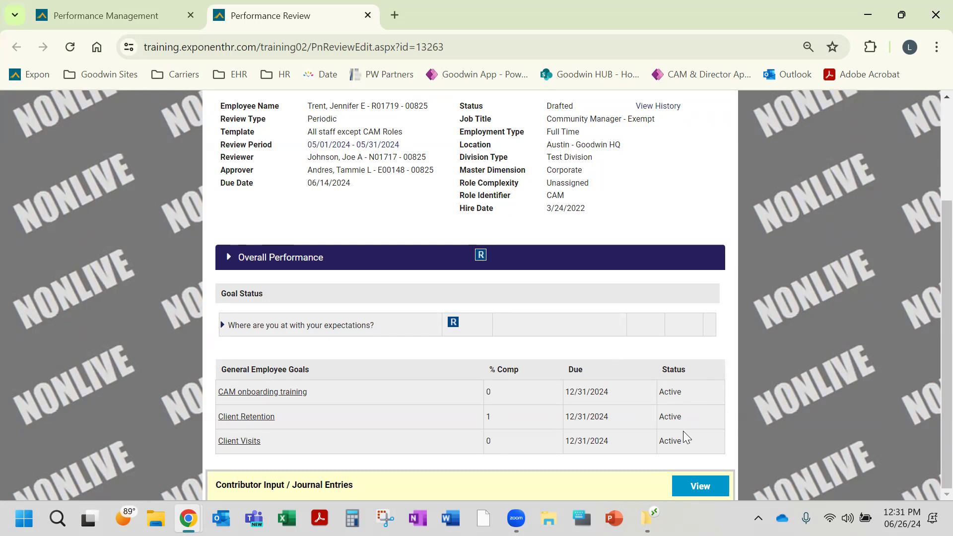
pyautogui.scroll(3, 605, 360)
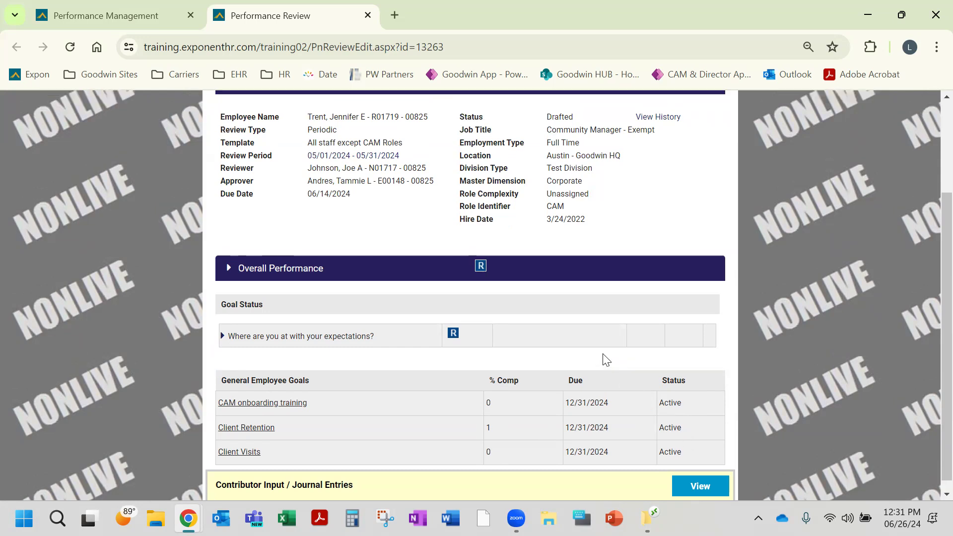
pyautogui.scroll(-3, 605, 360)
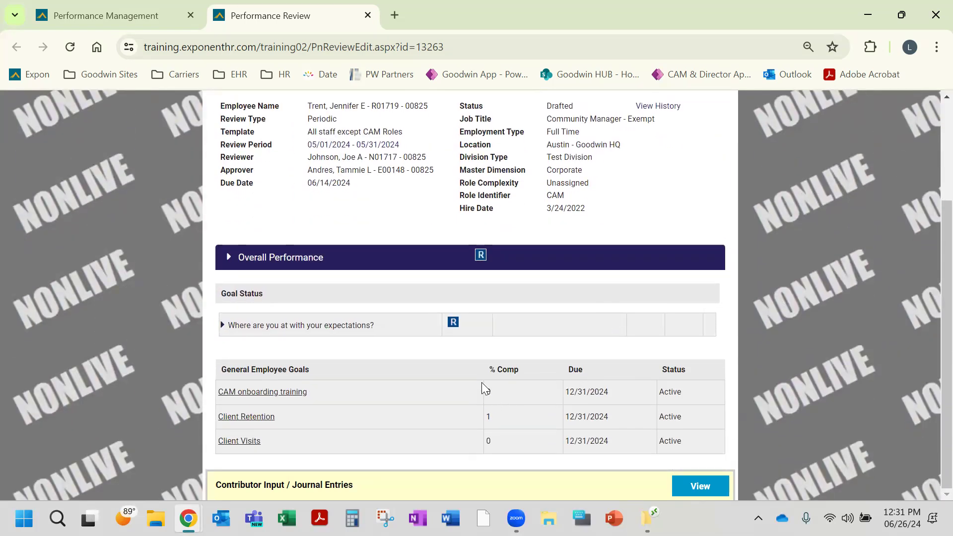
pyautogui.scroll(3, 481, 385)
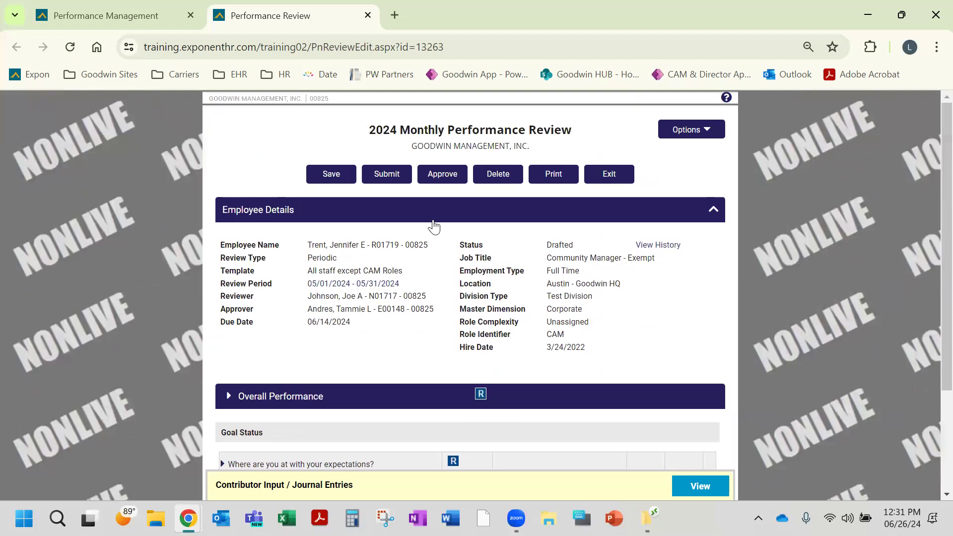
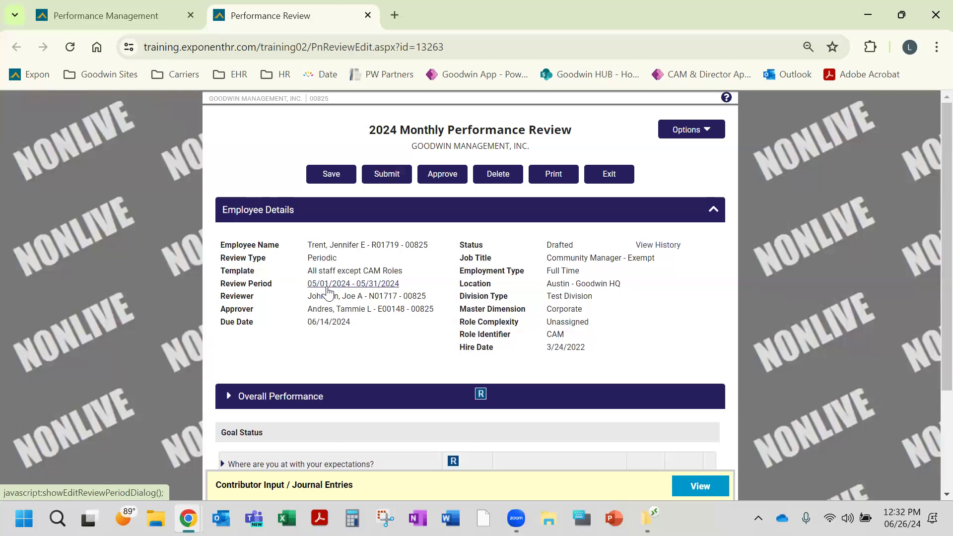
# - Approve the employee's May 2024 monthly review and bring up the Outstanding Tasks list
pyautogui.click(438, 178)
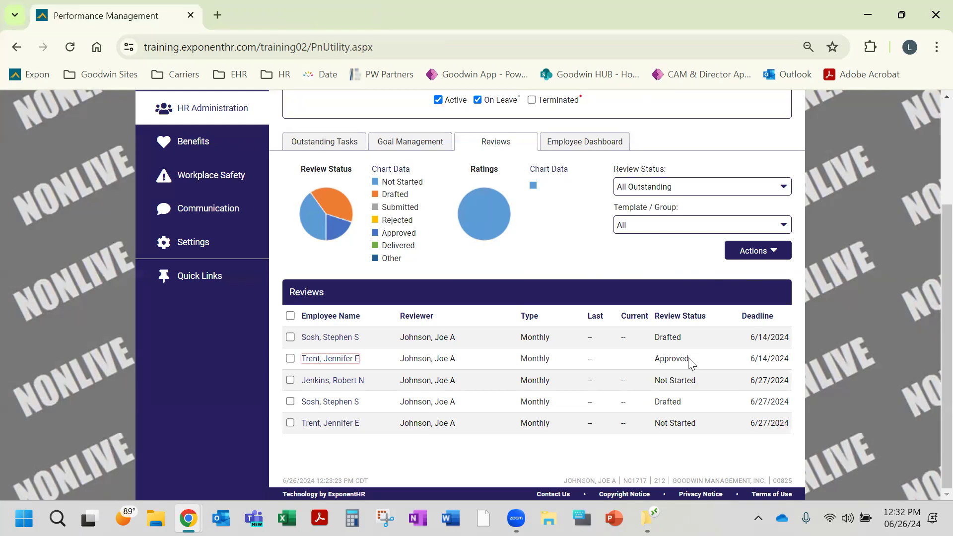
pyautogui.scroll(1, 689, 360)
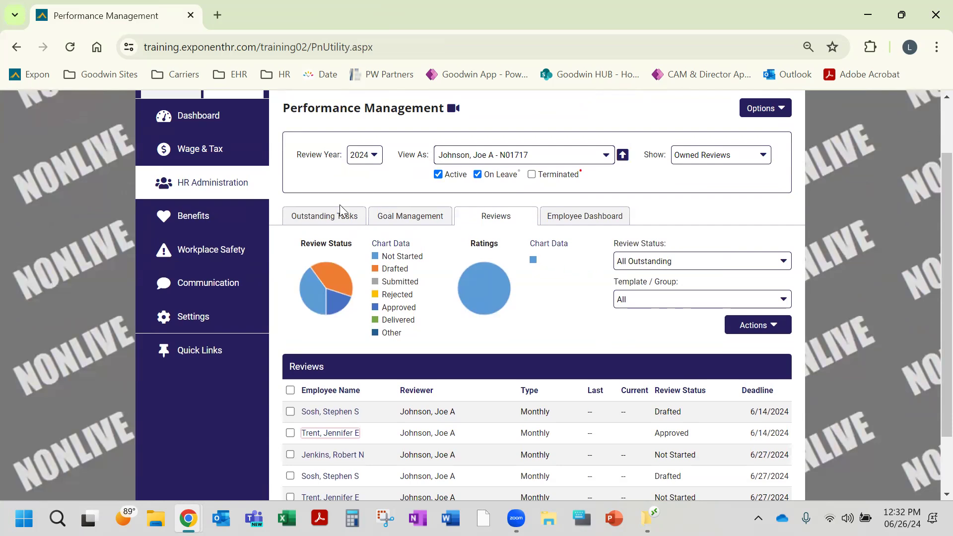
pyautogui.click(331, 216)
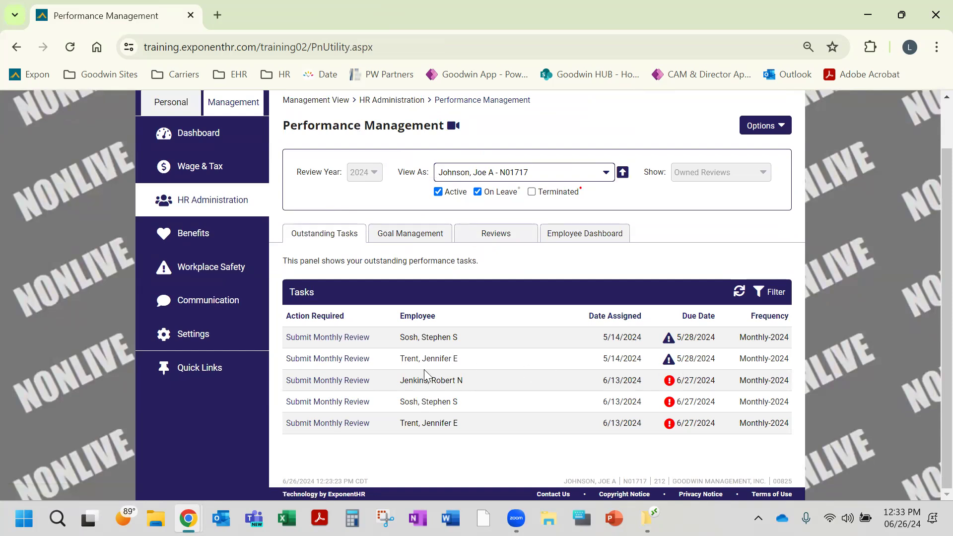
pyautogui.click(337, 359)
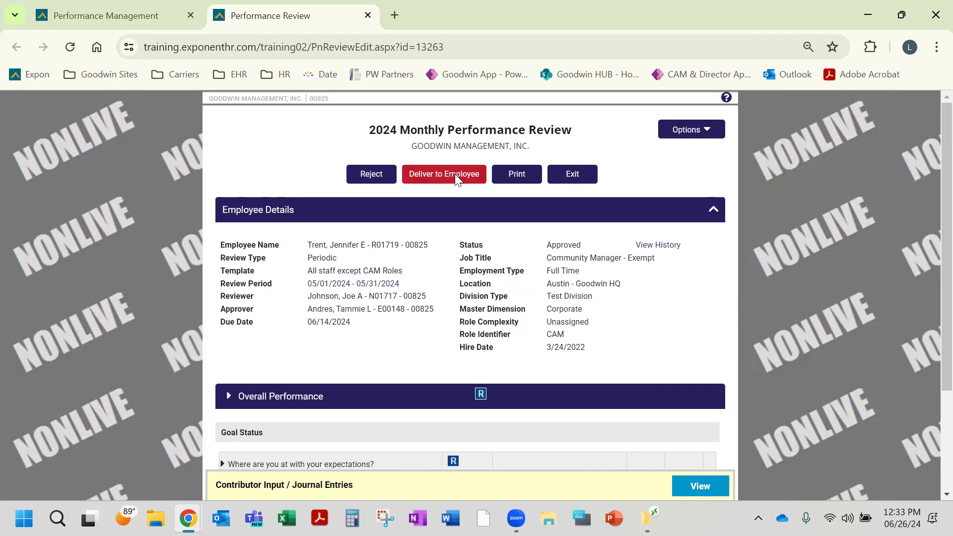
pyautogui.scroll(-3, 208, 271)
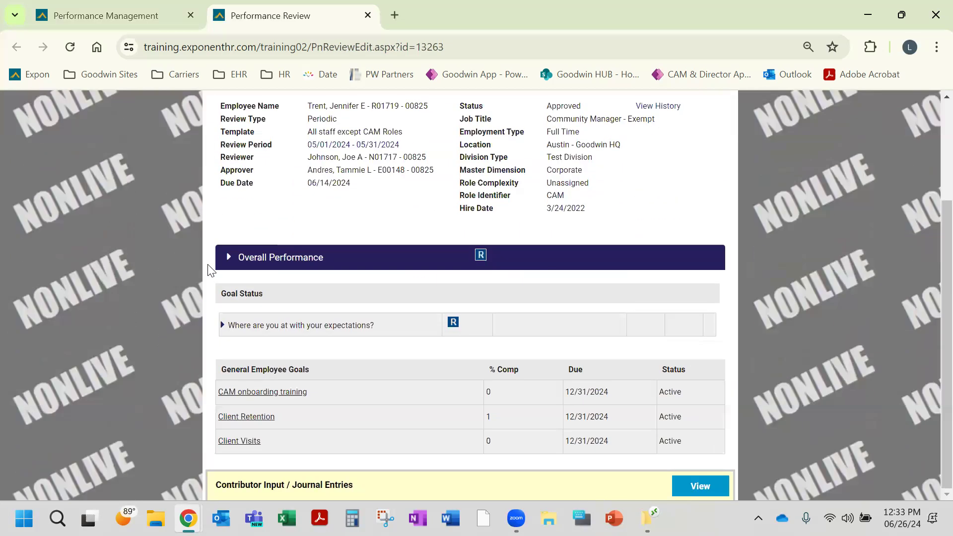
pyautogui.scroll(3, 400, 296)
pyautogui.scroll(-3, 400, 297)
pyautogui.click(222, 325)
pyautogui.scroll(-3, 225, 331)
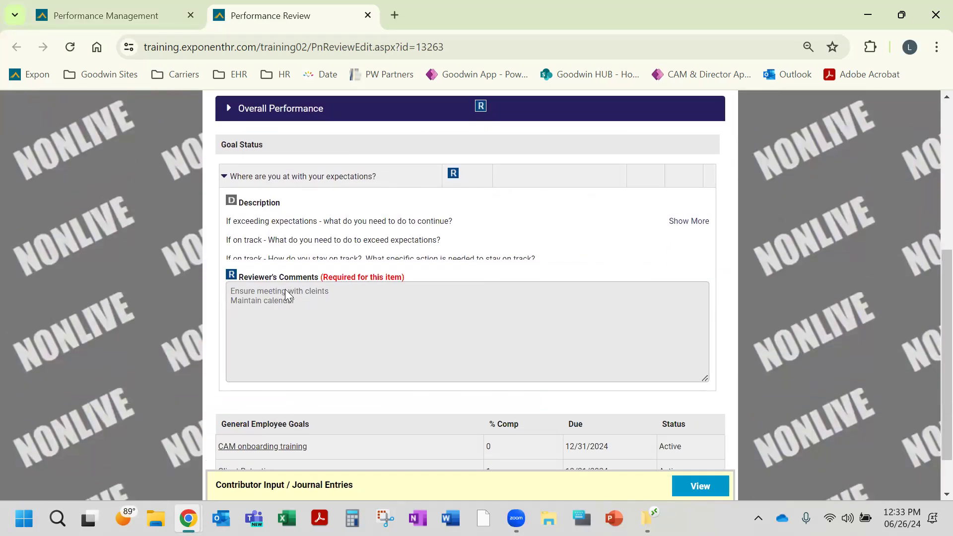
pyautogui.scroll(-1, 286, 291)
pyautogui.scroll(6, 289, 296)
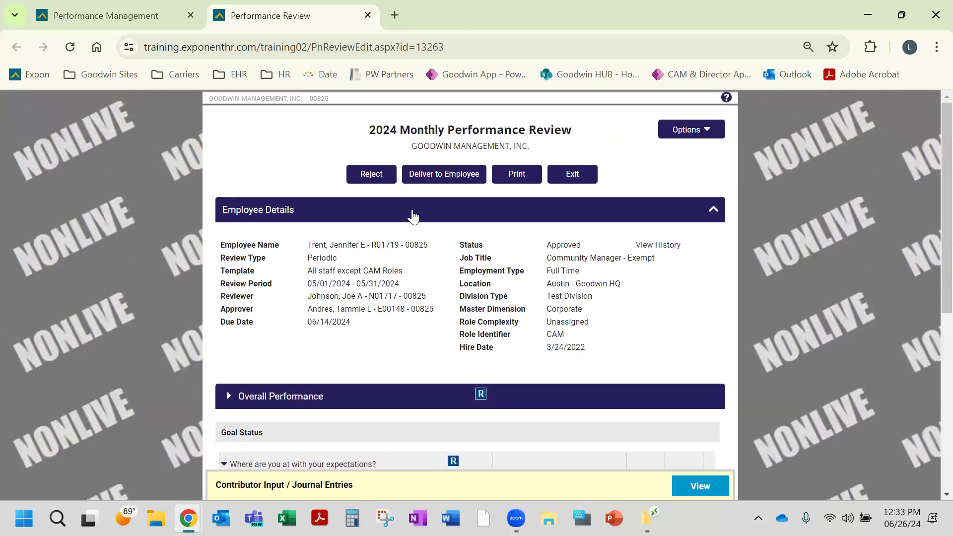
pyautogui.click(580, 173)
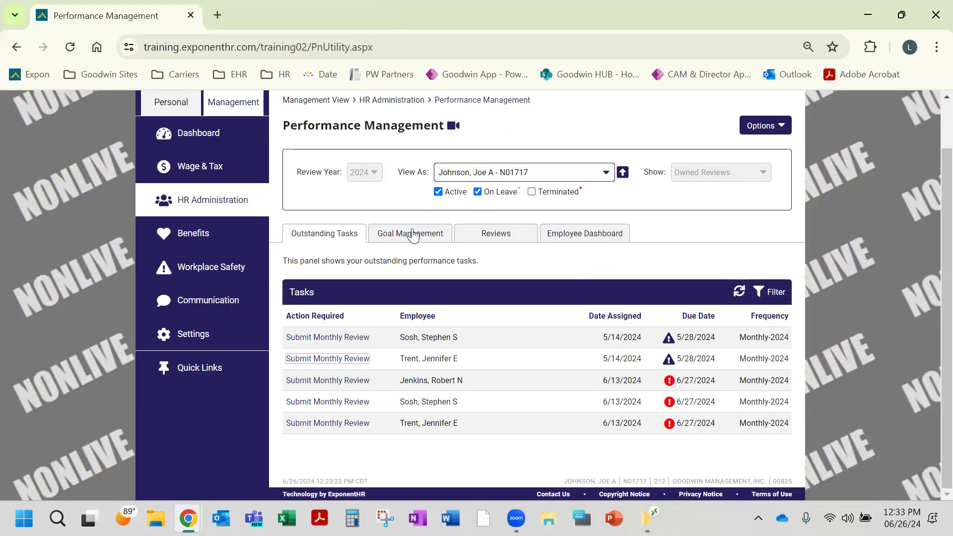
# - From Goal Management, open the Client Visits goal (due 12/31/2024) in a maximized edit window
pyautogui.click(411, 238)
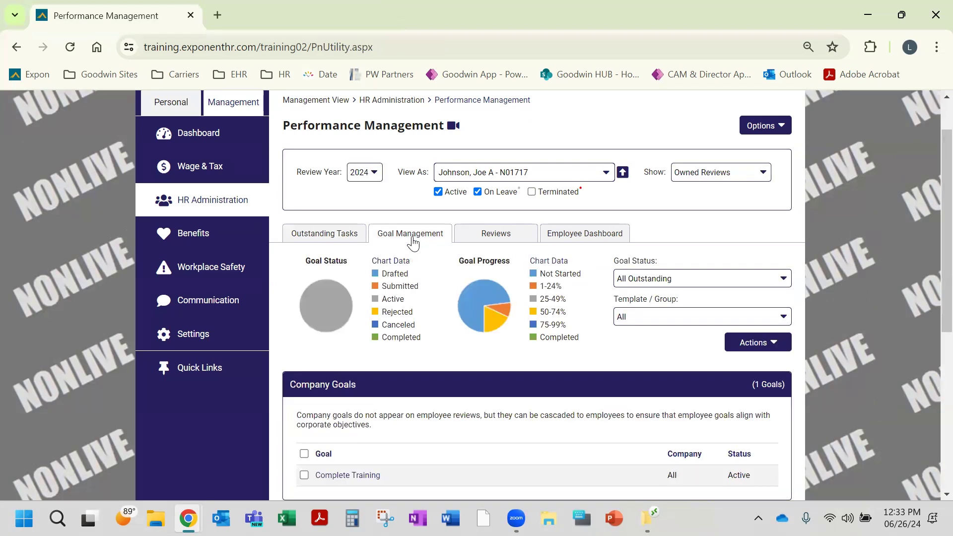
pyautogui.scroll(-3, 886, 310)
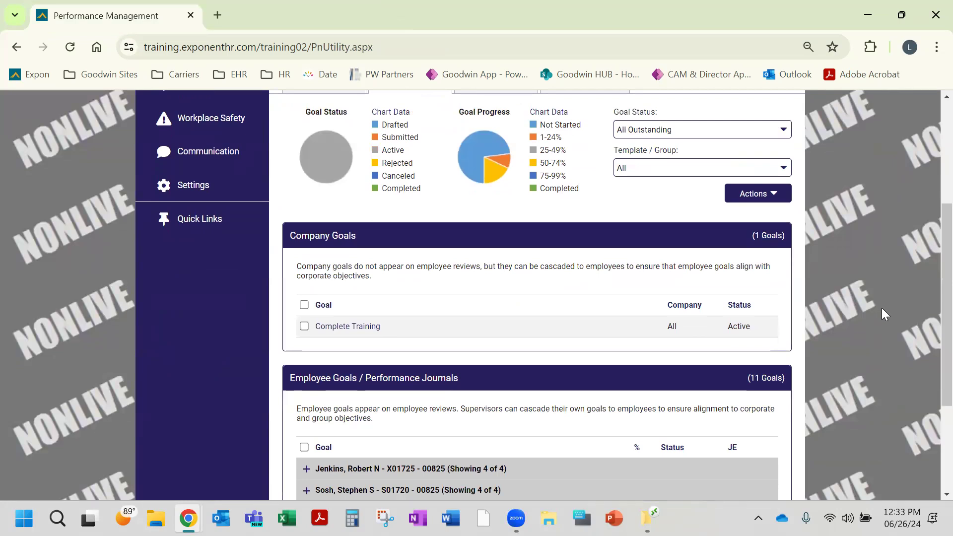
pyautogui.scroll(-3, 882, 308)
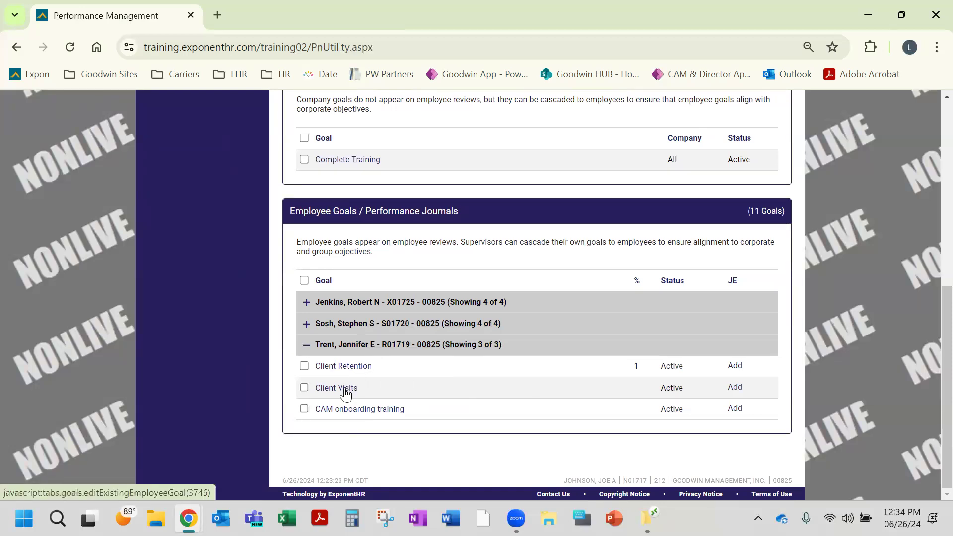
pyautogui.click(329, 390)
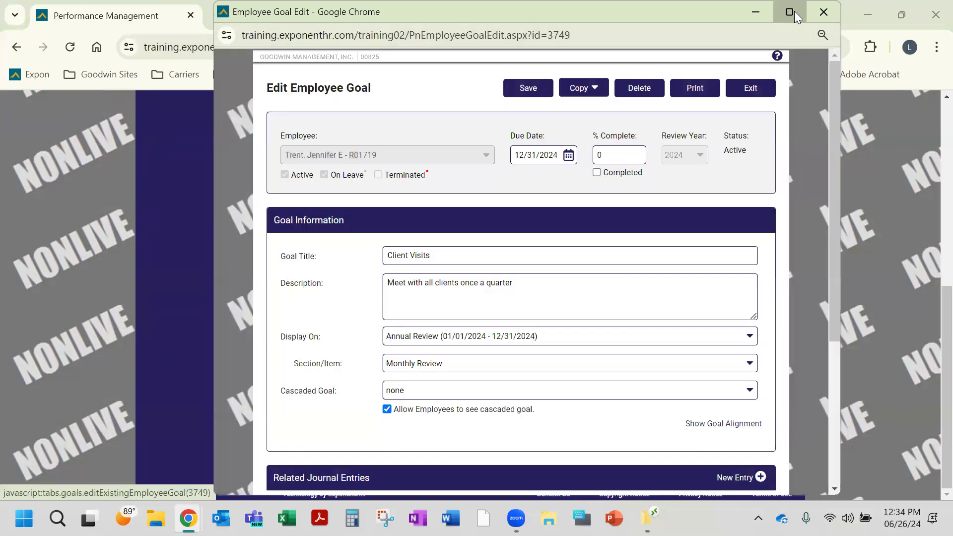
pyautogui.click(794, 11)
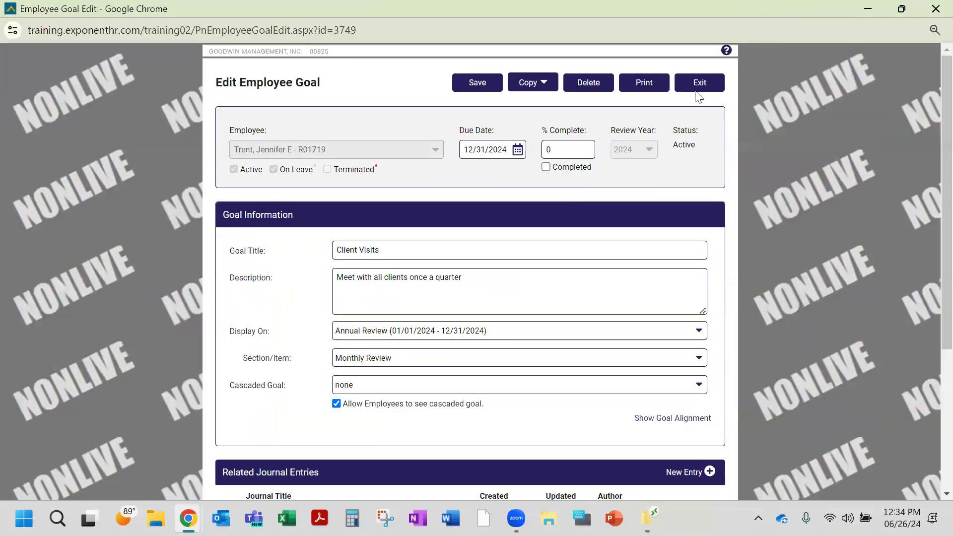
# - Set Client Visits to 25% complete and start a new related journal entry
pyautogui.click(577, 148)
pyautogui.write('25')
pyautogui.scroll(-4, 534, 308)
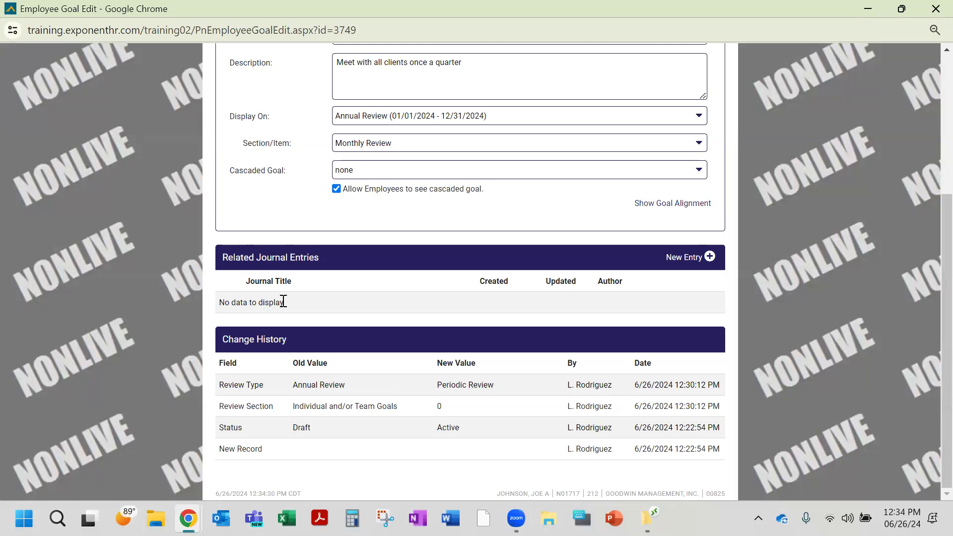
pyautogui.click(698, 257)
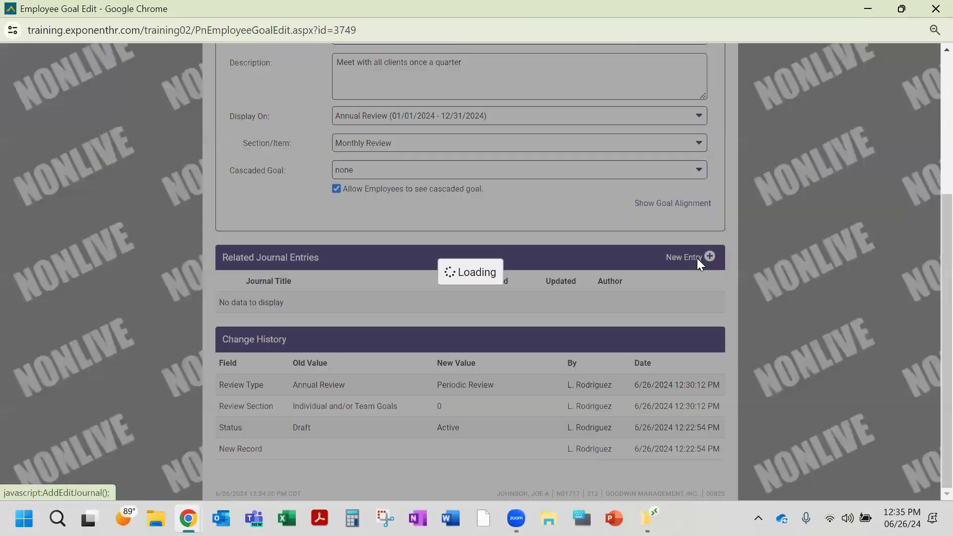
pyautogui.click(542, 254)
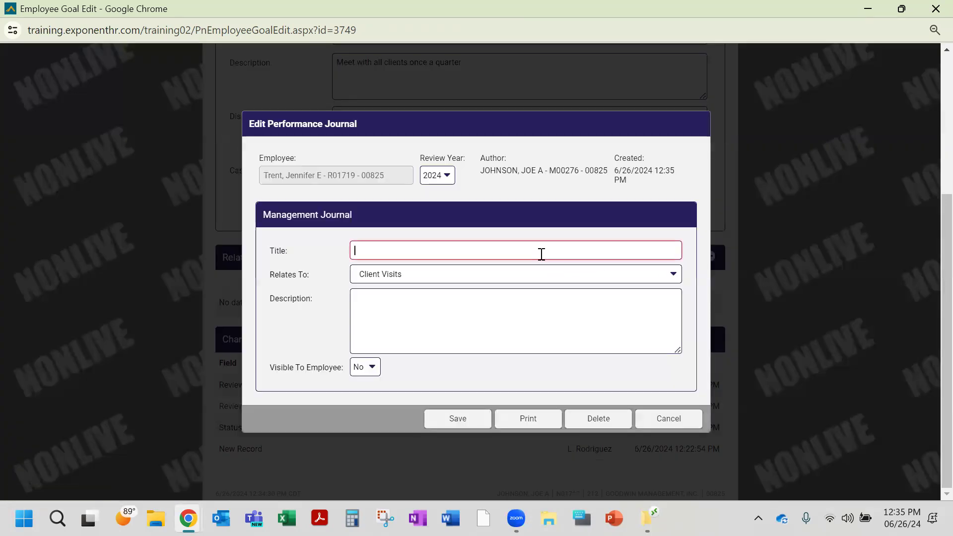
# - Save journal entry 'Kudos from Client' with a BOD praise description, visible to the employee
pyautogui.write('Kudos from Client')
pyautogui.click(416, 294)
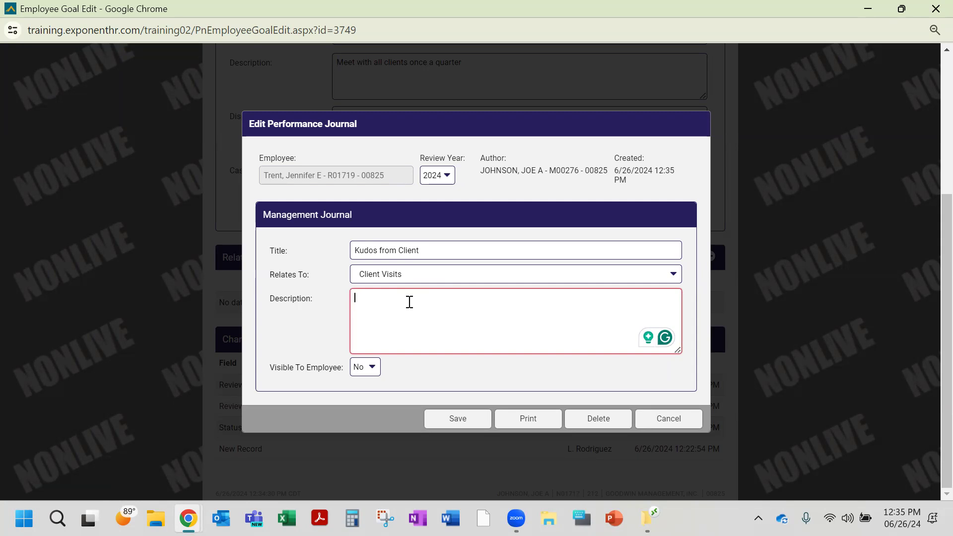
pyautogui.write('Praise')
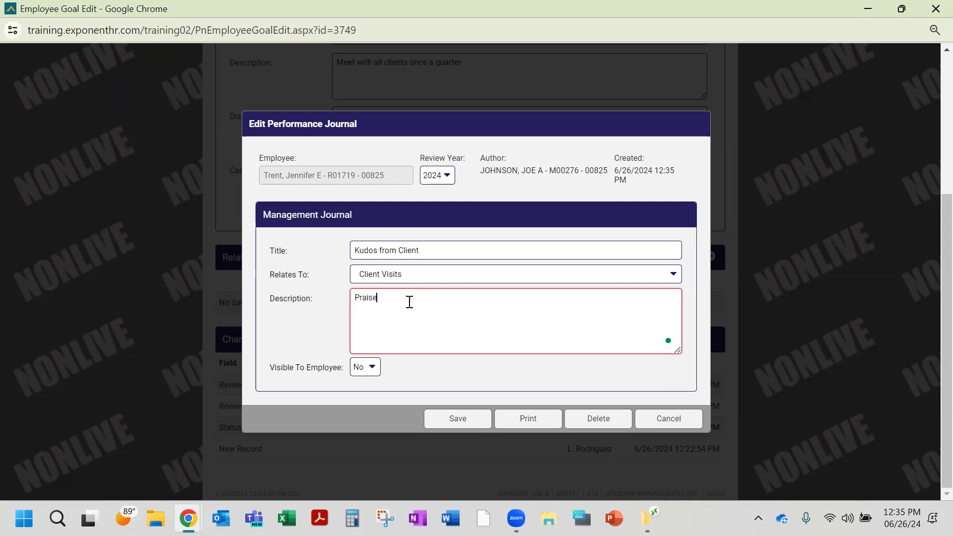
pyautogui.write('s from BOD - doing great things here')
pyautogui.press('Return')
pyautogui.write('Happy to have on the team!')
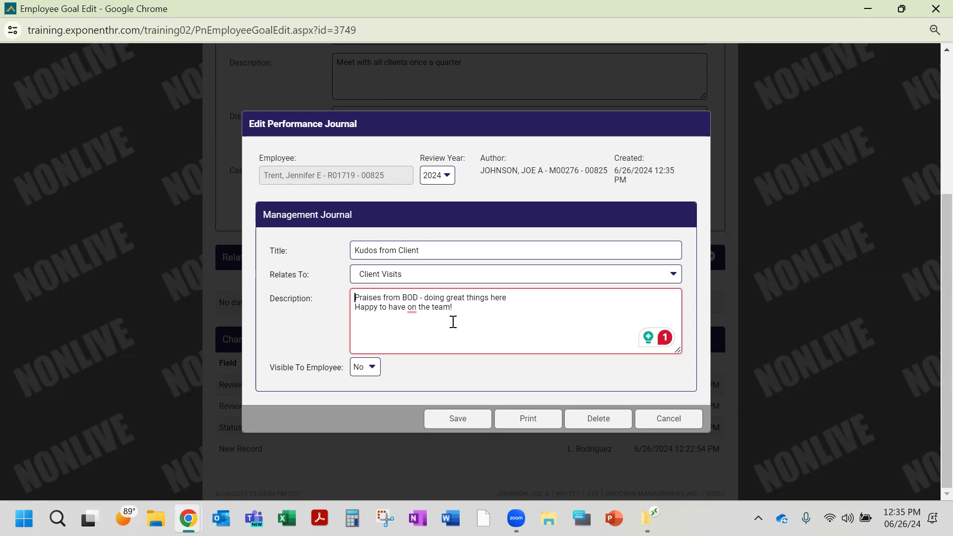
pyautogui.write('SRR')
pyautogui.press('Return')
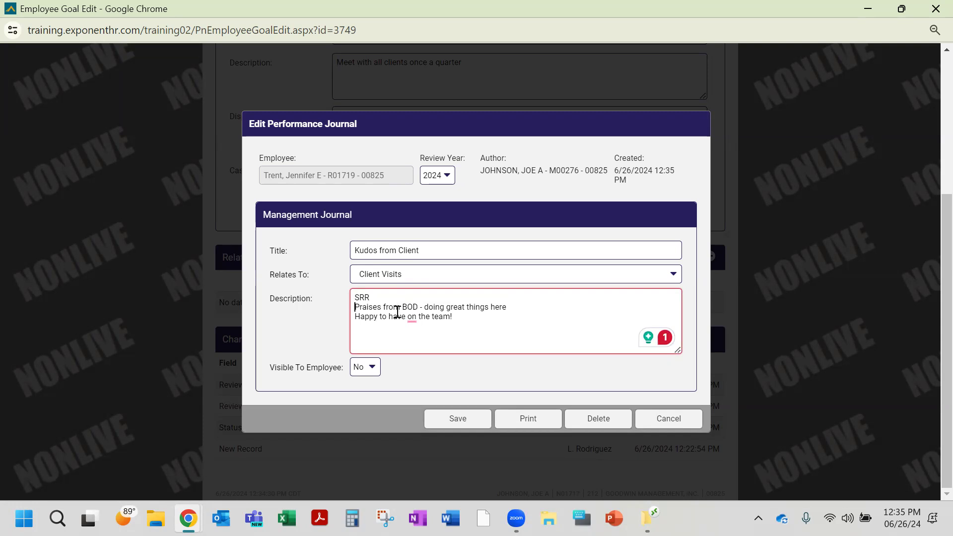
pyautogui.click(367, 370)
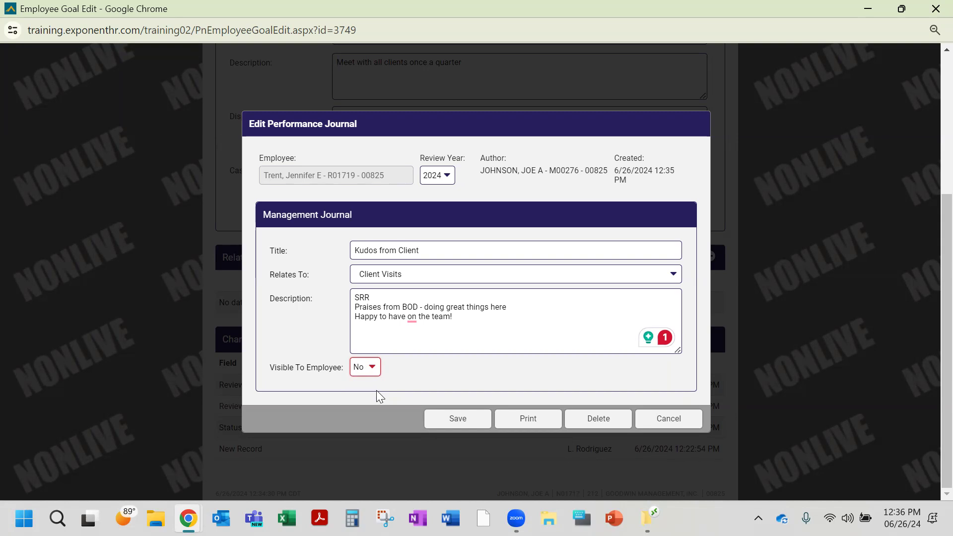
pyautogui.click(368, 382)
pyautogui.click(471, 417)
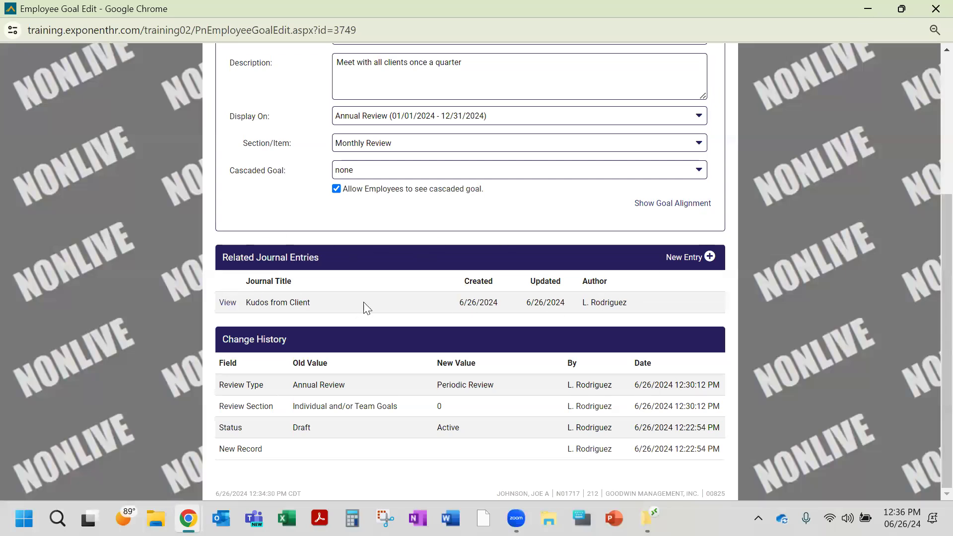
# - Save the goal's 25% completion, collapse the employee's goals, and return to Outstanding Tasks
pyautogui.scroll(5, 690, 302)
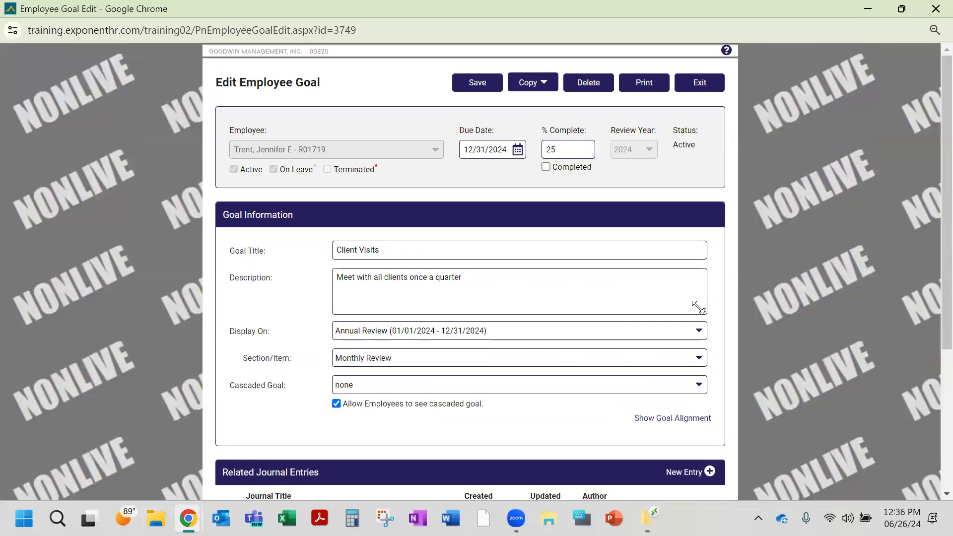
pyautogui.click(478, 85)
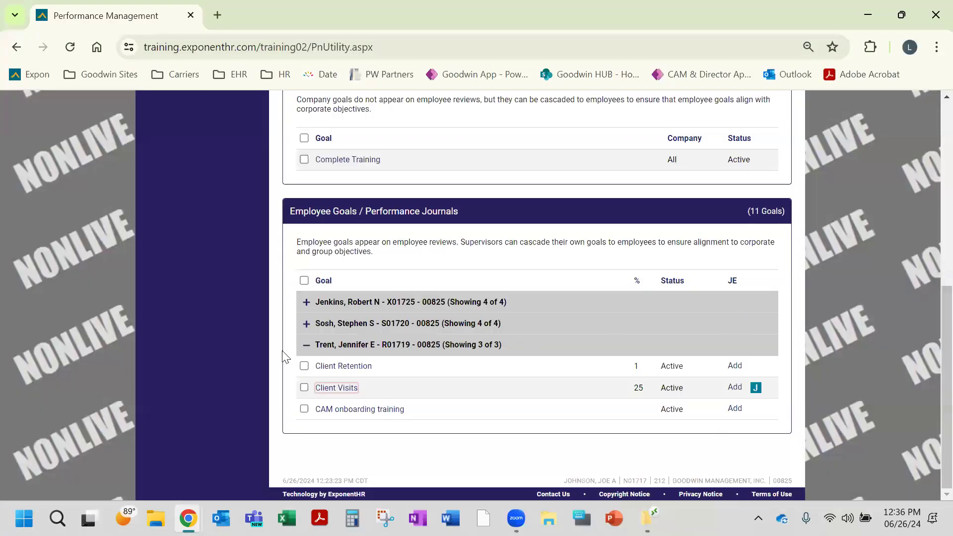
pyautogui.click(306, 345)
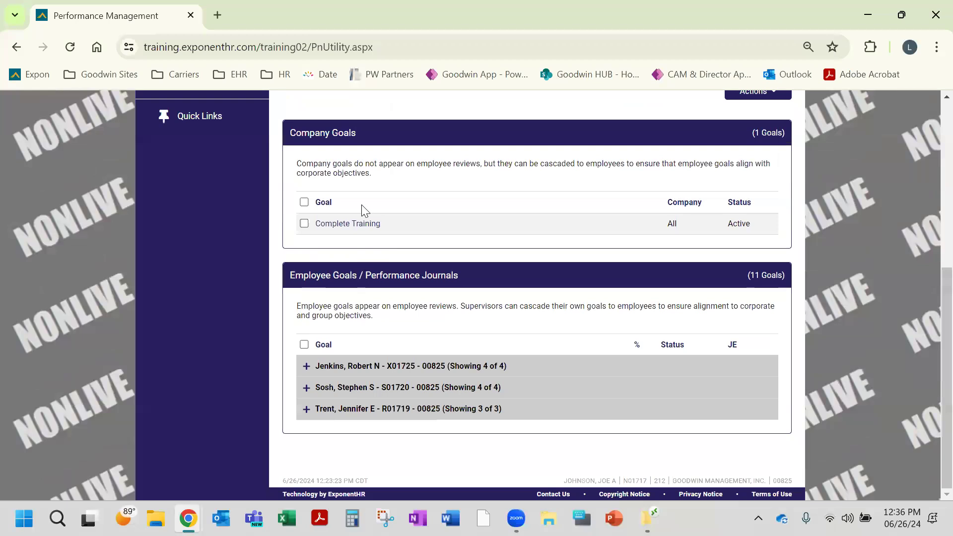
pyautogui.scroll(6, 362, 209)
pyautogui.click(350, 283)
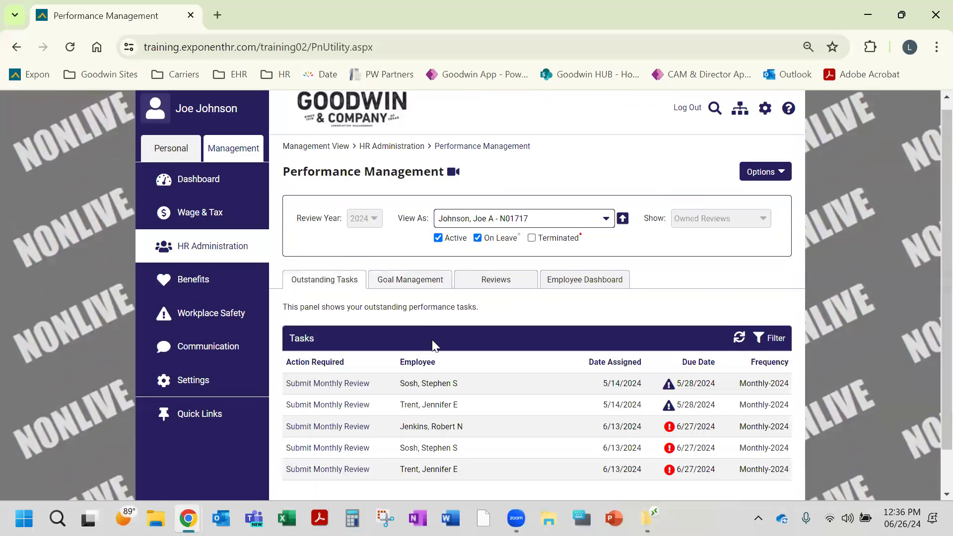
pyautogui.scroll(-2, 268, 397)
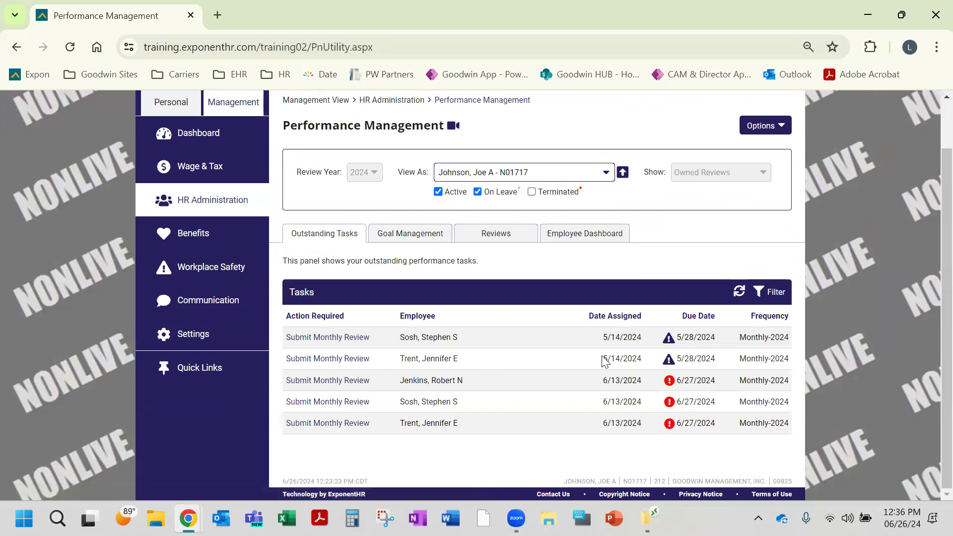
# - Open the overdue May review and save its Client Visits goal at 25% complete
pyautogui.click(355, 360)
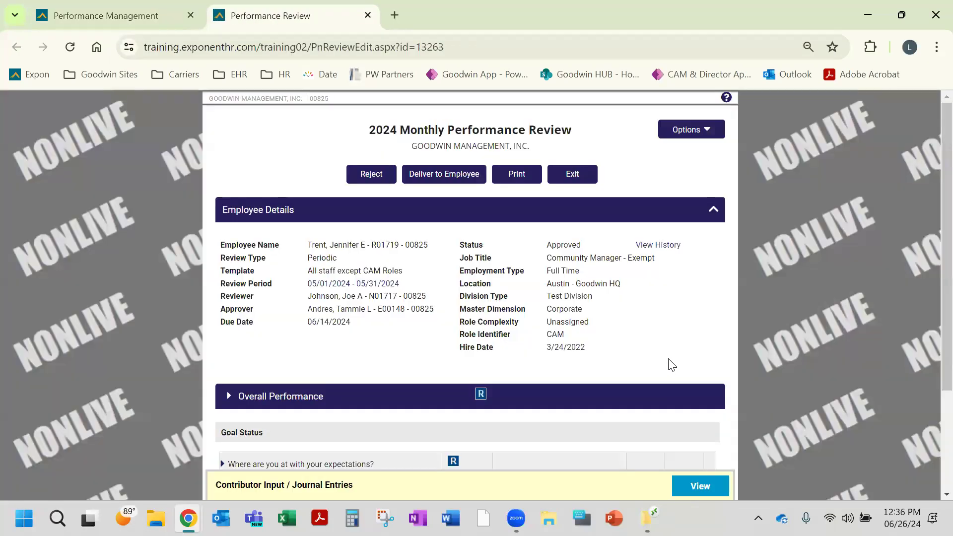
pyautogui.scroll(-3, 672, 366)
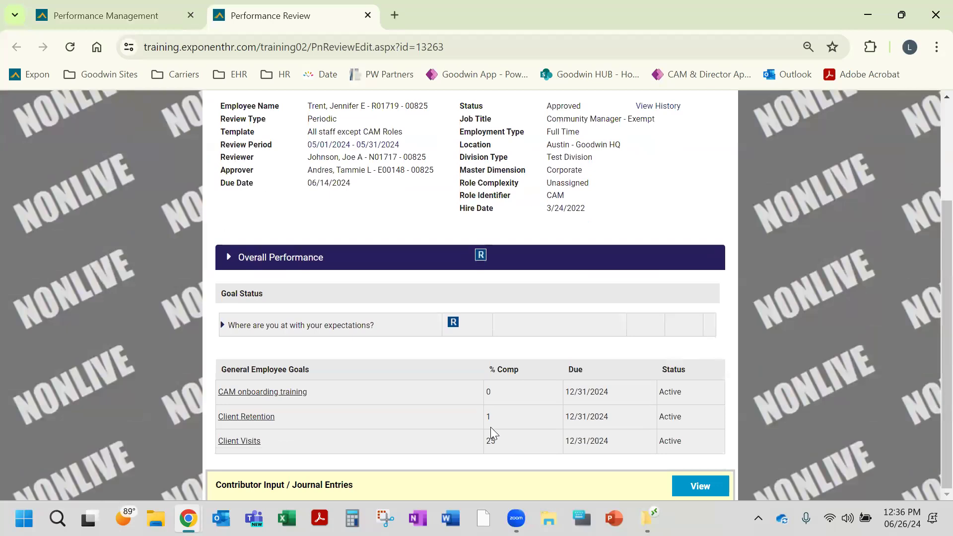
pyautogui.click(250, 441)
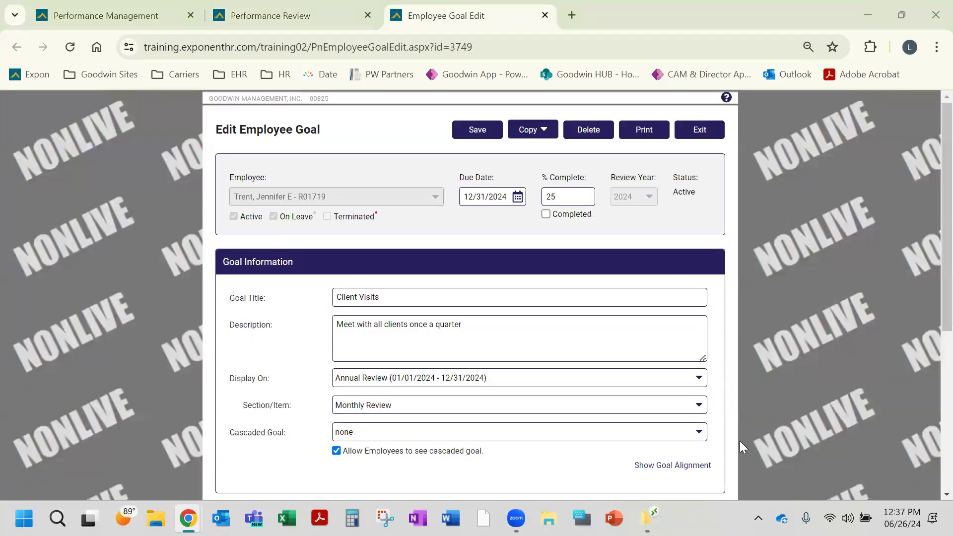
pyautogui.scroll(-5, 782, 393)
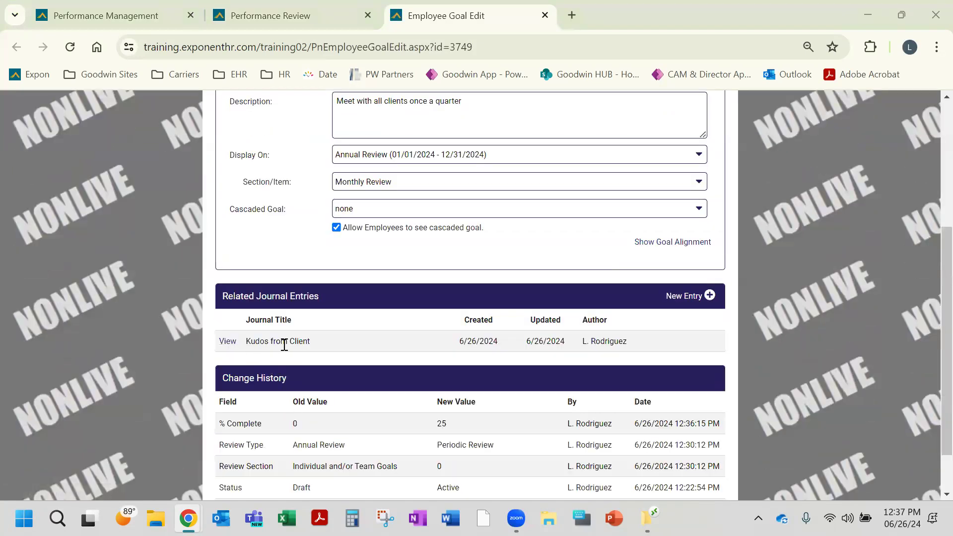
pyautogui.scroll(-1, 303, 385)
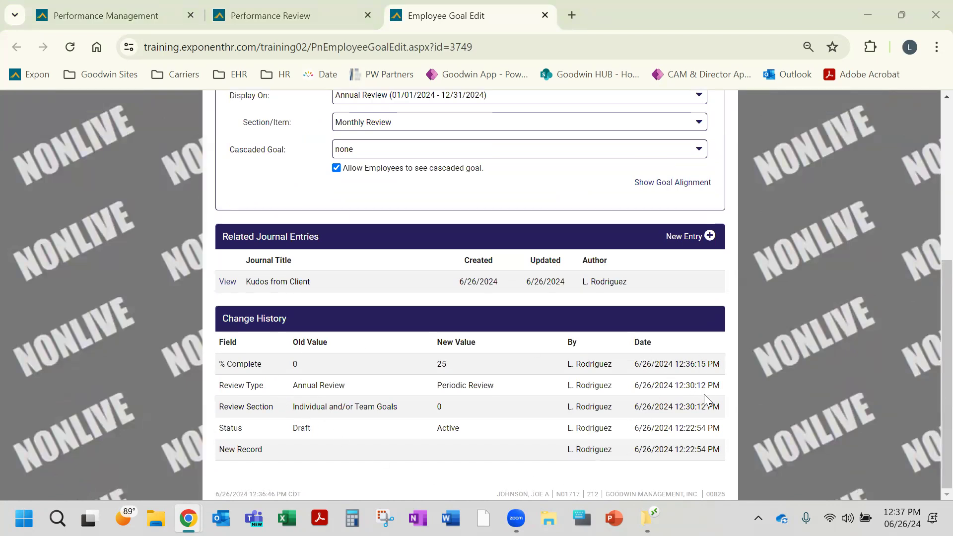
pyautogui.scroll(5, 707, 399)
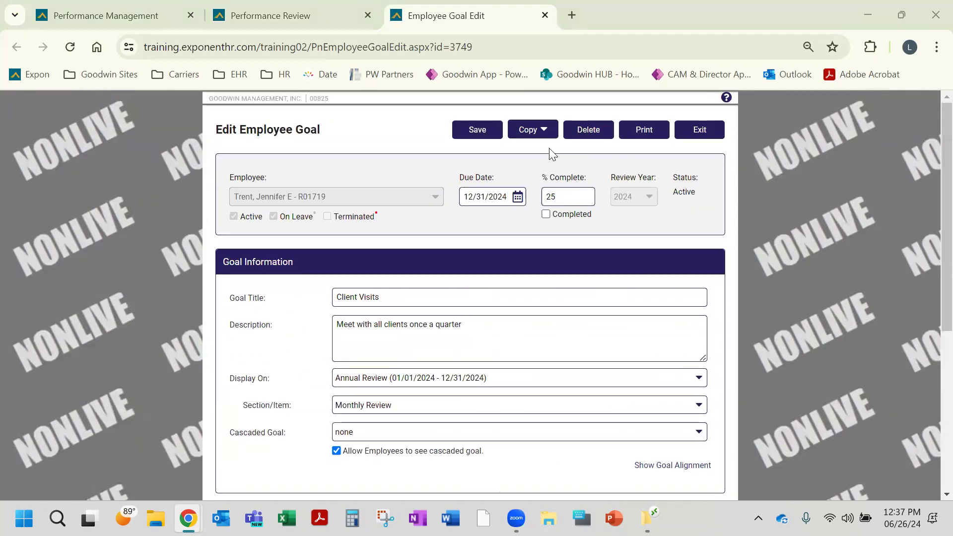
pyautogui.click(470, 131)
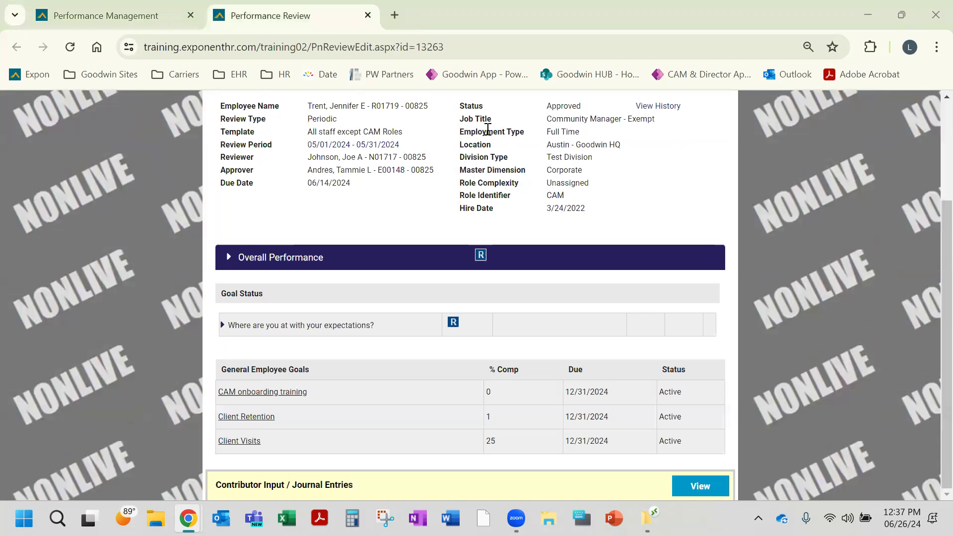
# - Deliver the May review to the employee and reload the task list
pyautogui.scroll(3, 815, 407)
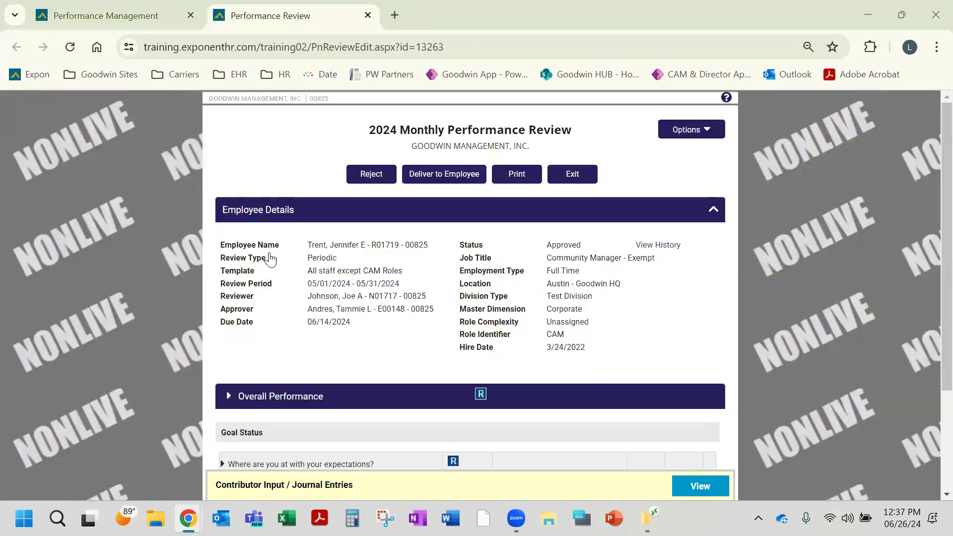
pyautogui.click(463, 170)
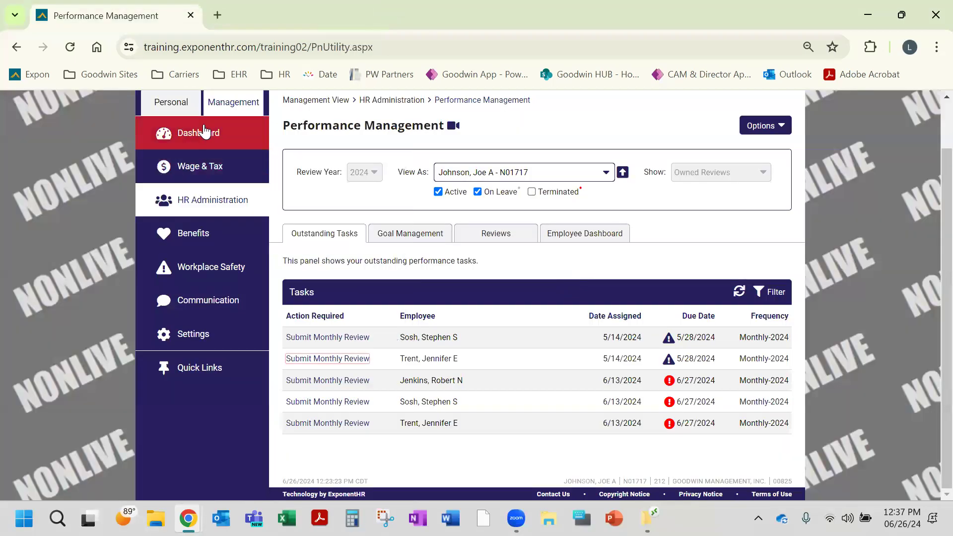
pyautogui.click(70, 47)
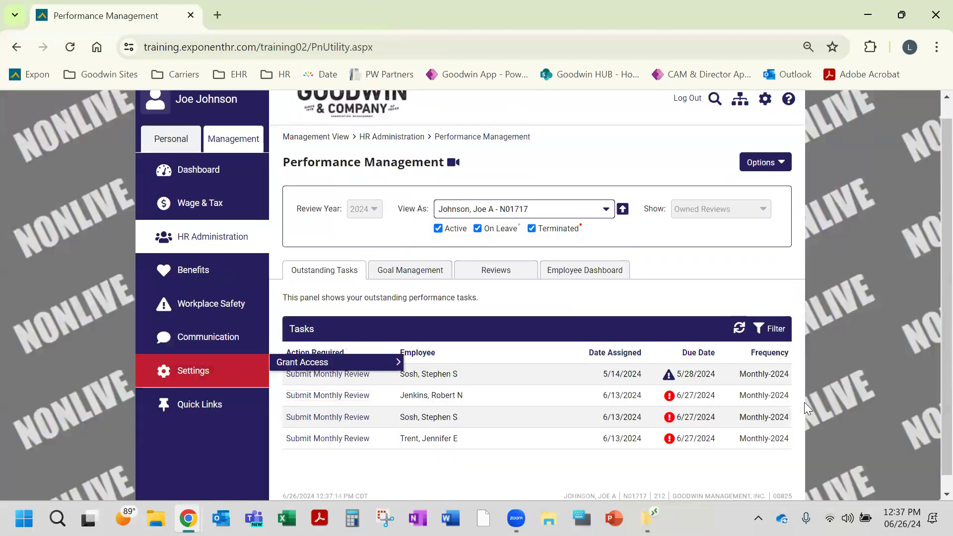
# - Confirm four reviews remain outstanding, then go to the personal Message Center home
pyautogui.scroll(-1, 809, 403)
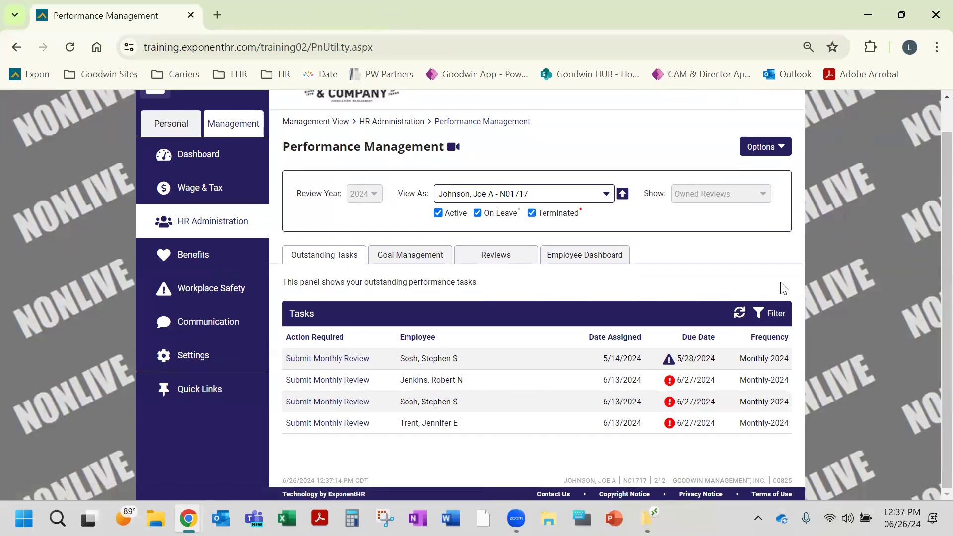
pyautogui.scroll(2, 826, 277)
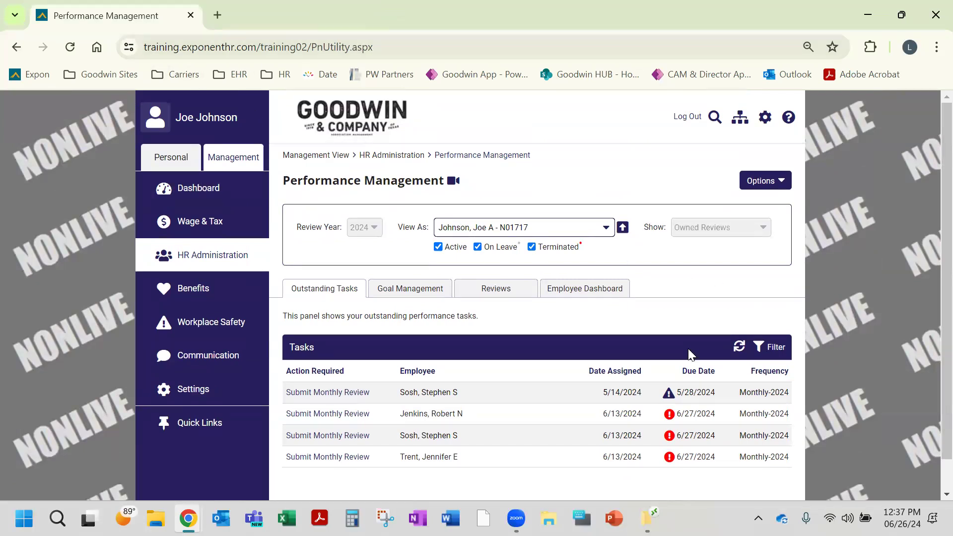
pyautogui.click(219, 123)
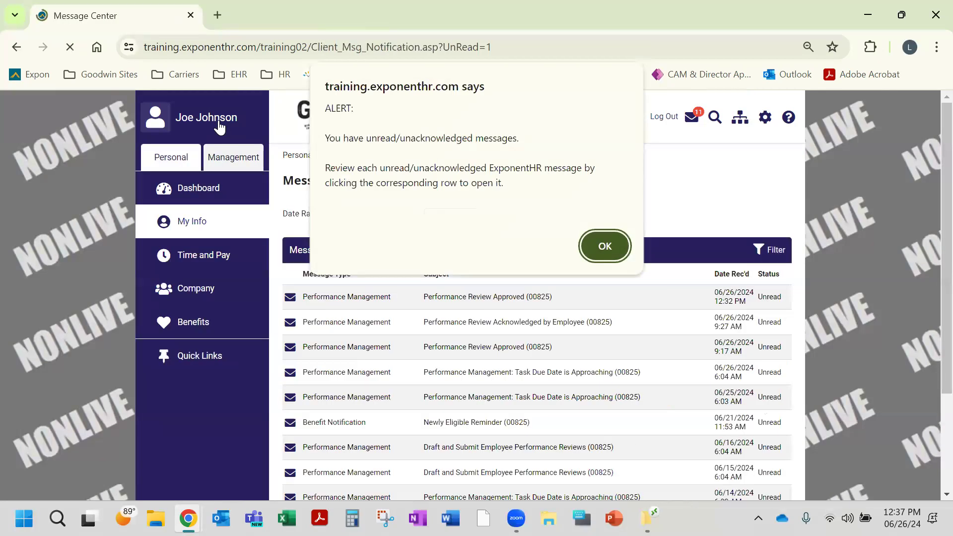
# - Dismiss the unread-messages alert and switch the site to the reviewed employee's view
pyautogui.click(595, 245)
pyautogui.click(233, 127)
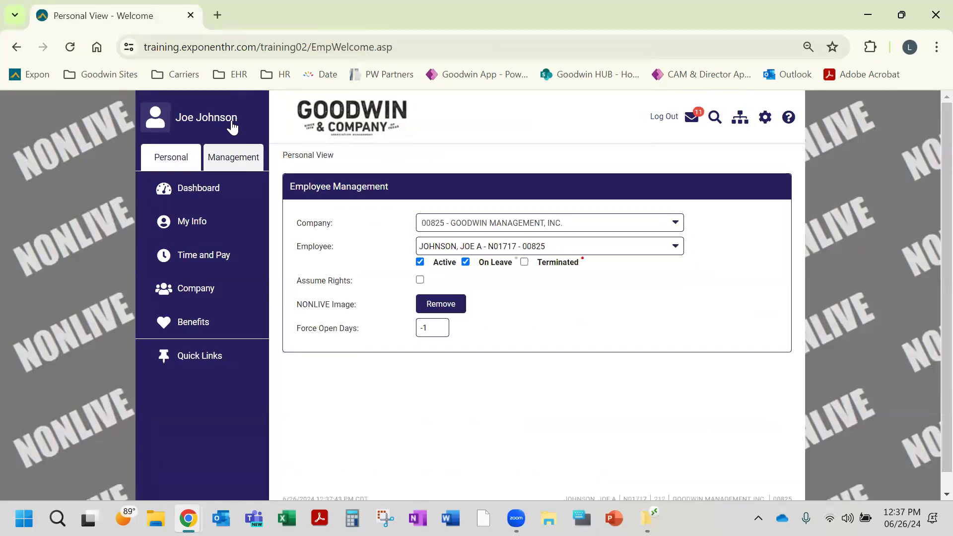
pyautogui.click(458, 247)
pyautogui.write('tre')
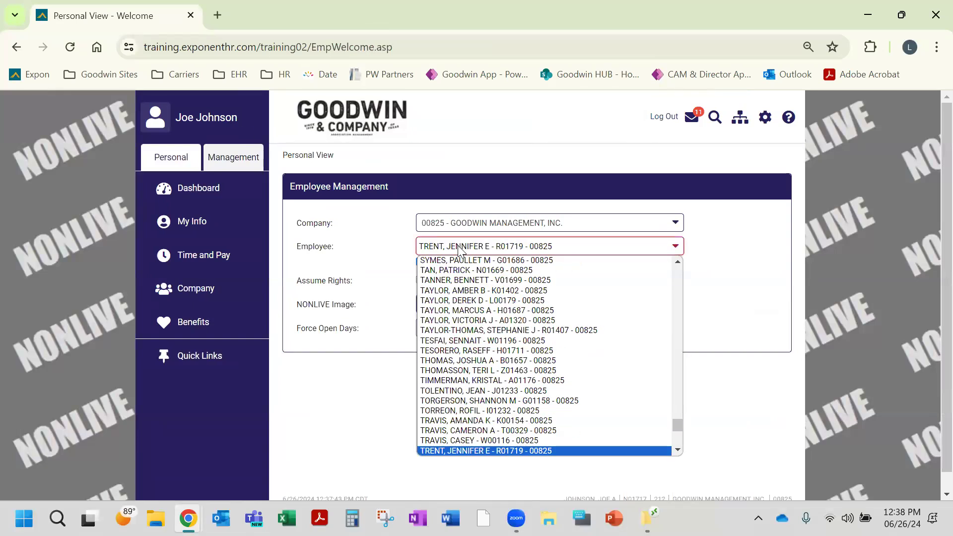
pyautogui.press('Return')
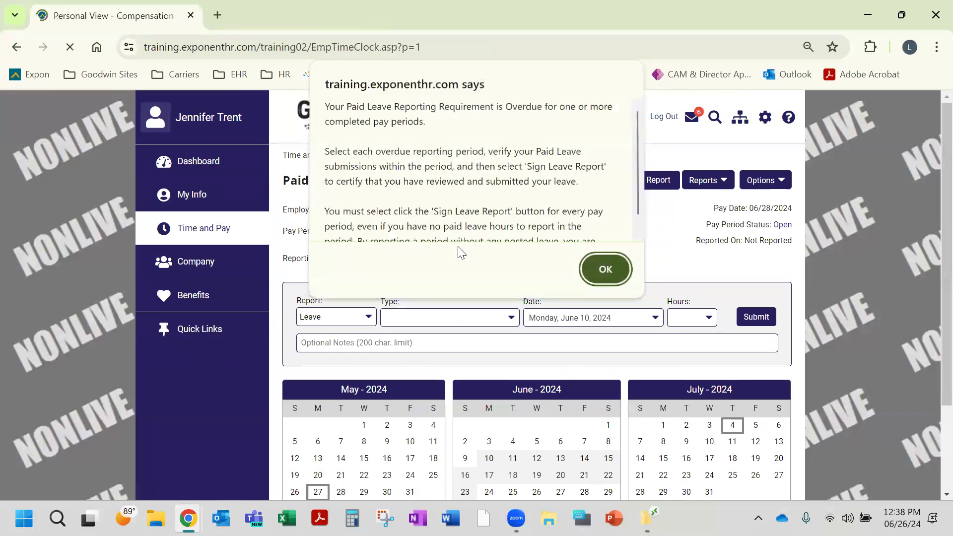
# - Dismiss the overdue paid leave alert and open My Info > Performance Management
pyautogui.click(604, 258)
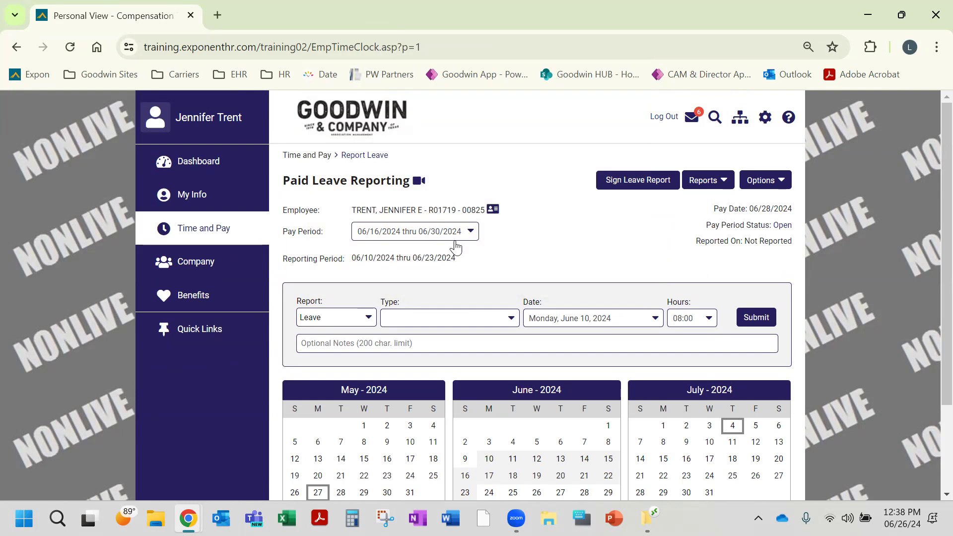
pyautogui.moveTo(245, 218)
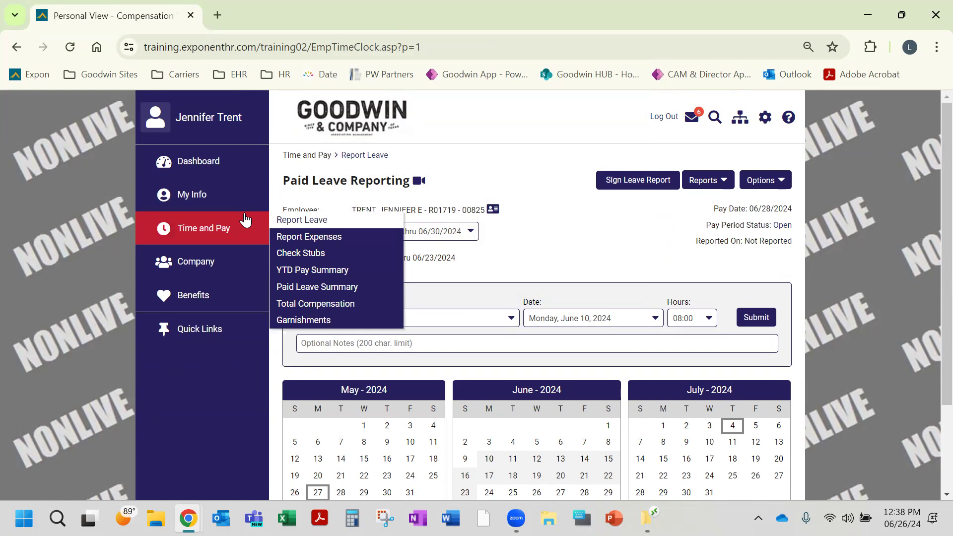
pyautogui.moveTo(214, 205)
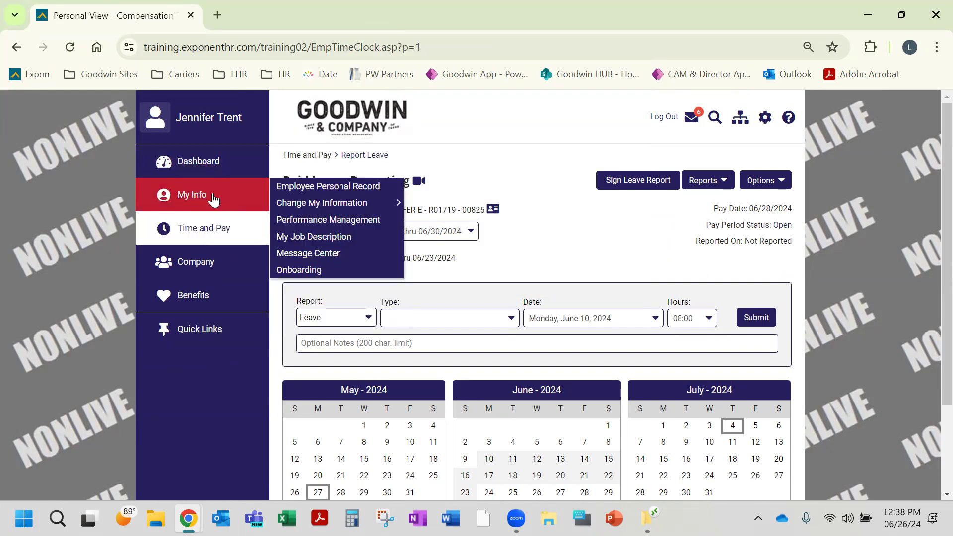
pyautogui.click(346, 222)
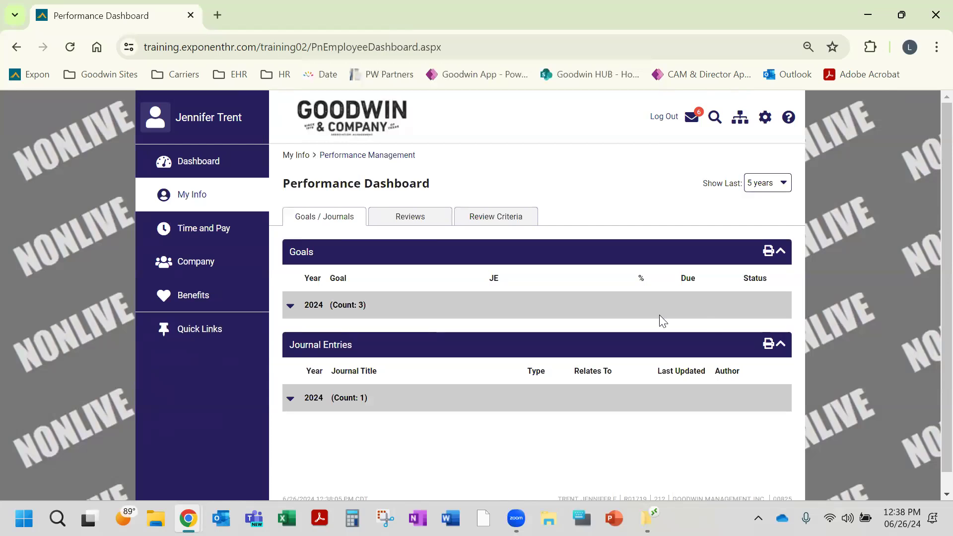
# - Expand the 2024 Goals and 2024 Journal Entries groups on the employee dashboard
pyautogui.click(291, 305)
pyautogui.scroll(-2, 298, 307)
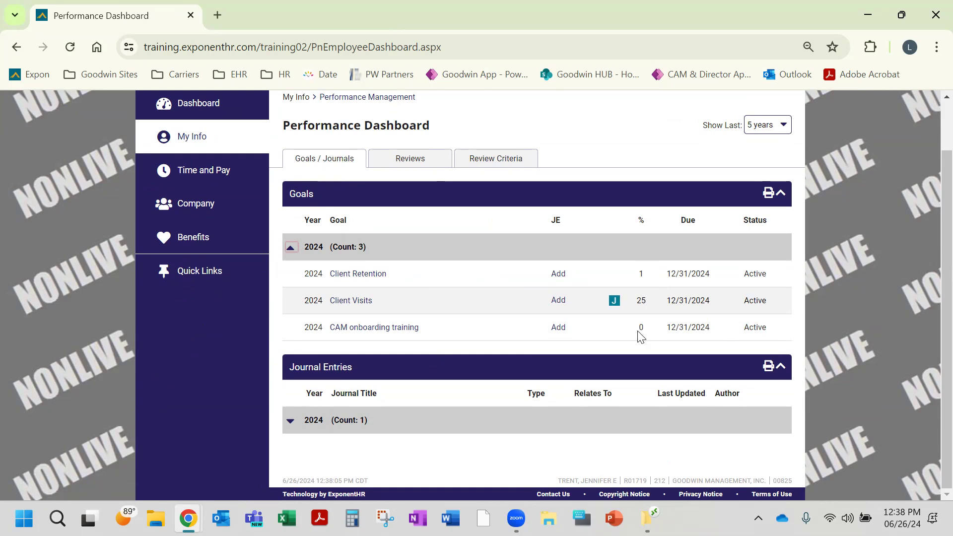
pyautogui.click(290, 421)
pyautogui.scroll(-1, 289, 421)
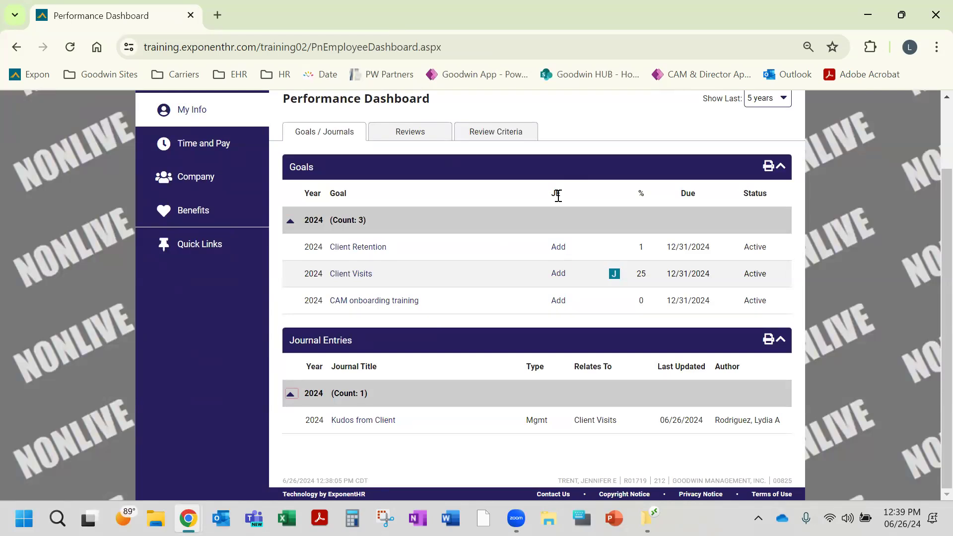
# - Start a Client Retention journal entry, try Visible to Manager, then exit without saving
pyautogui.click(560, 248)
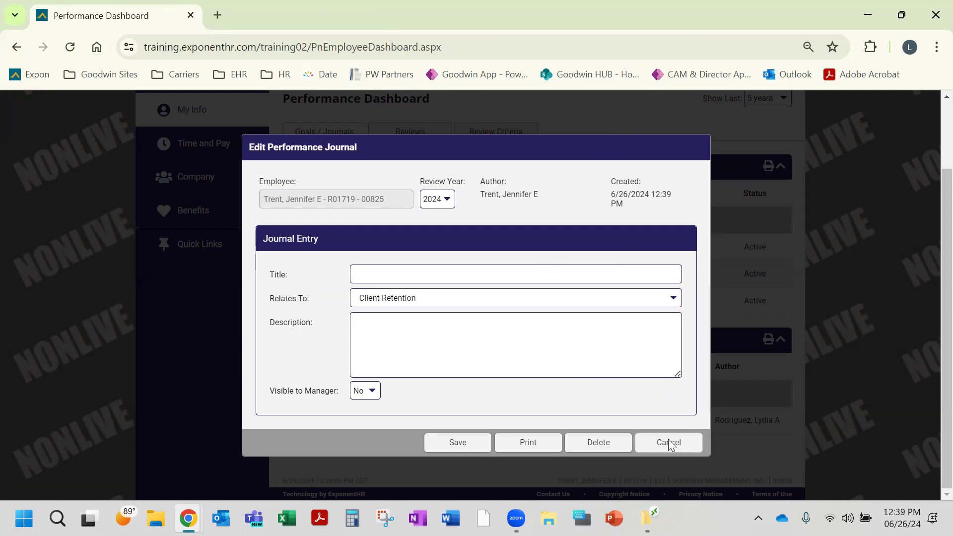
pyautogui.click(378, 395)
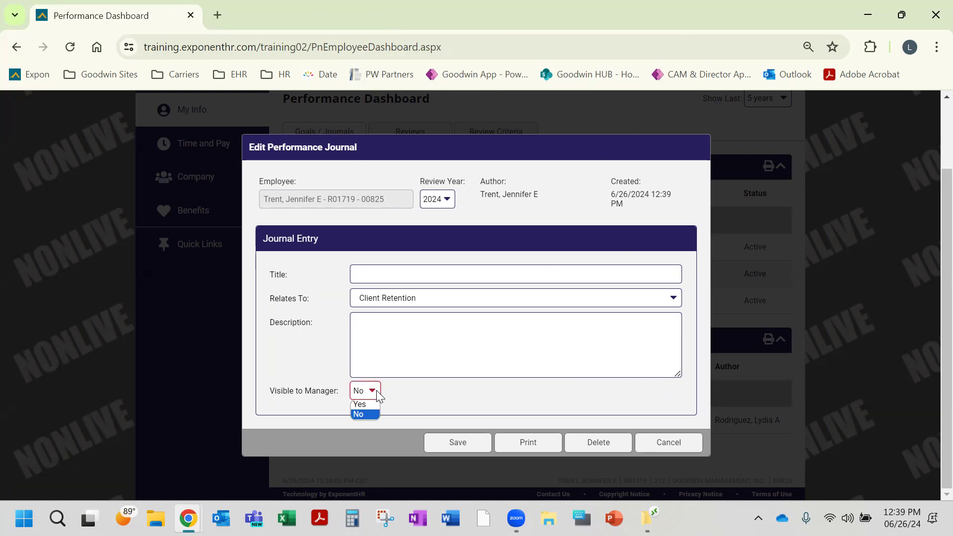
pyautogui.click(378, 396)
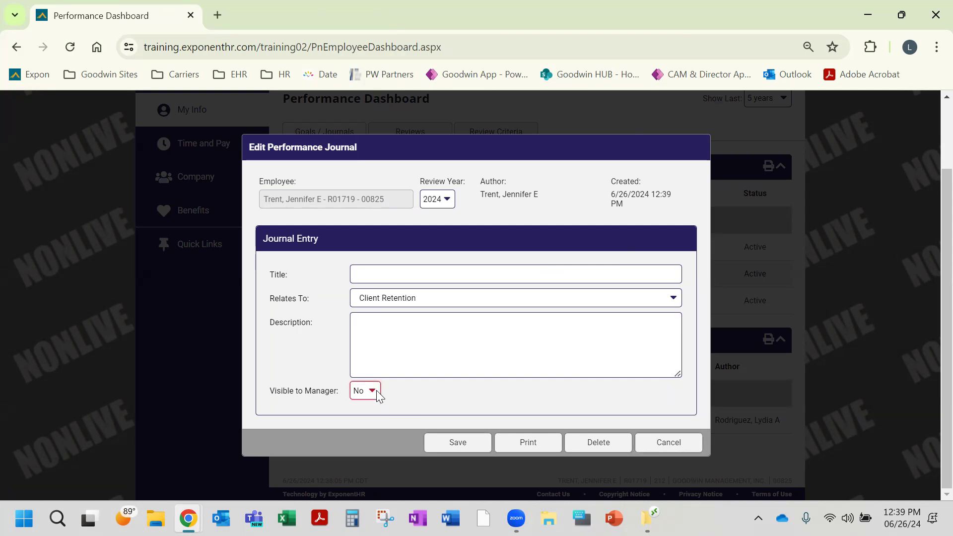
pyautogui.click(379, 395)
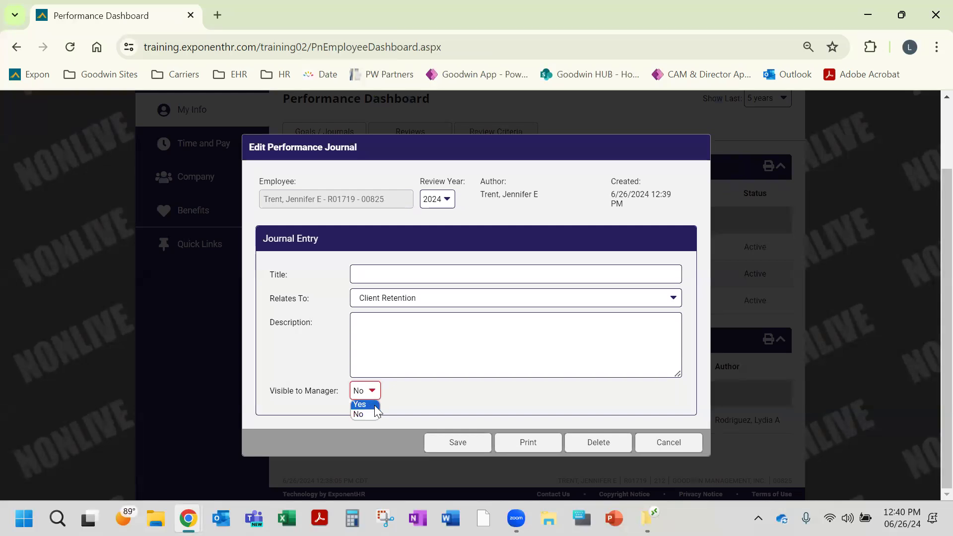
pyautogui.press('Escape')
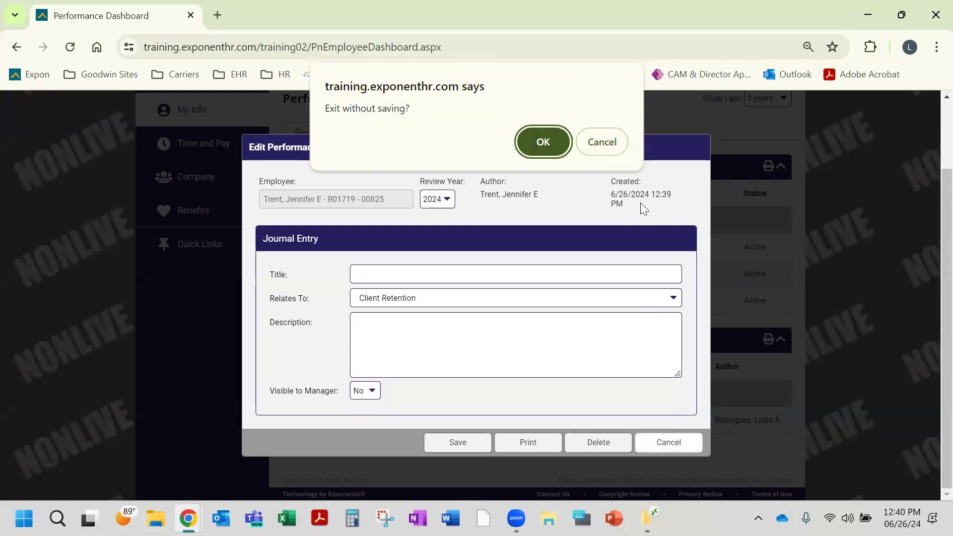
pyautogui.click(553, 145)
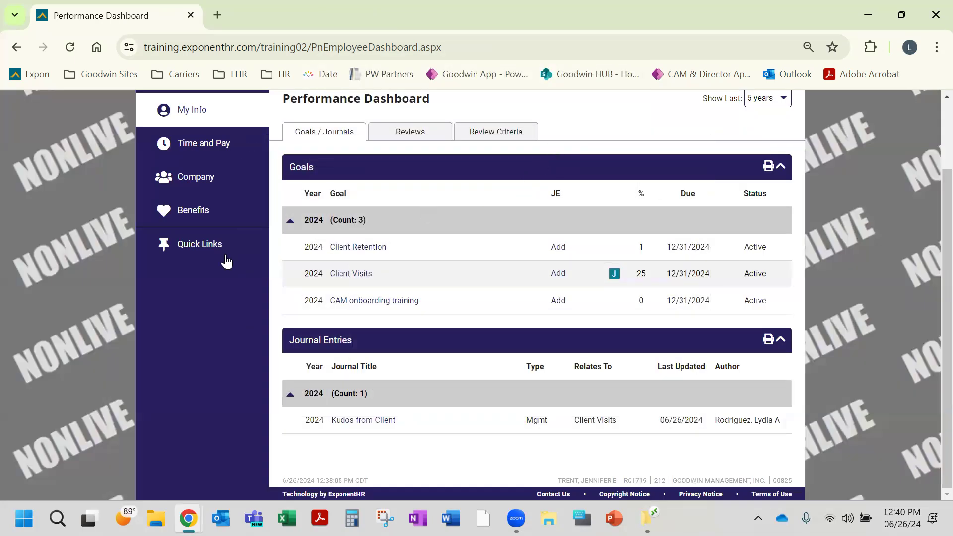
# - Collapse the 2024 Goals and Journal Entries groups and show the Reviews list
pyautogui.click(290, 221)
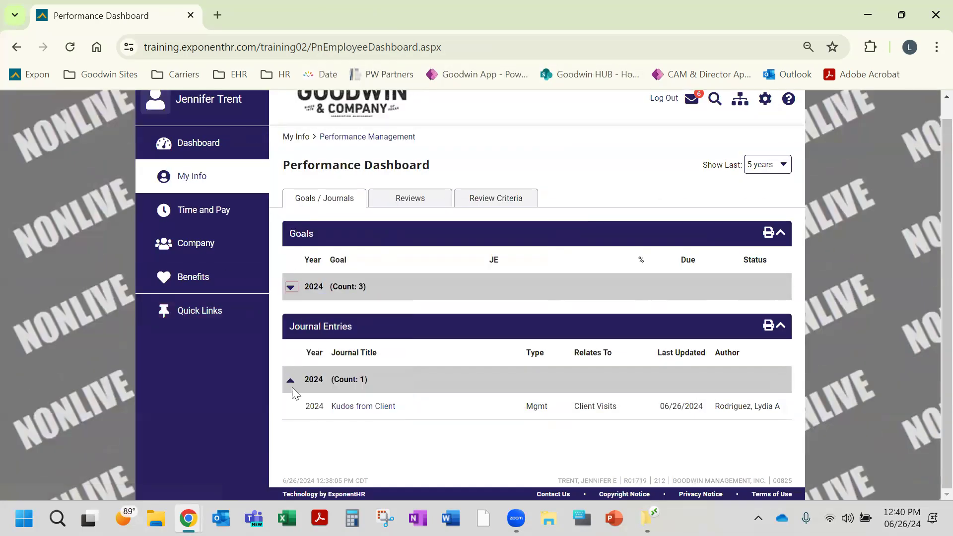
pyautogui.click(291, 380)
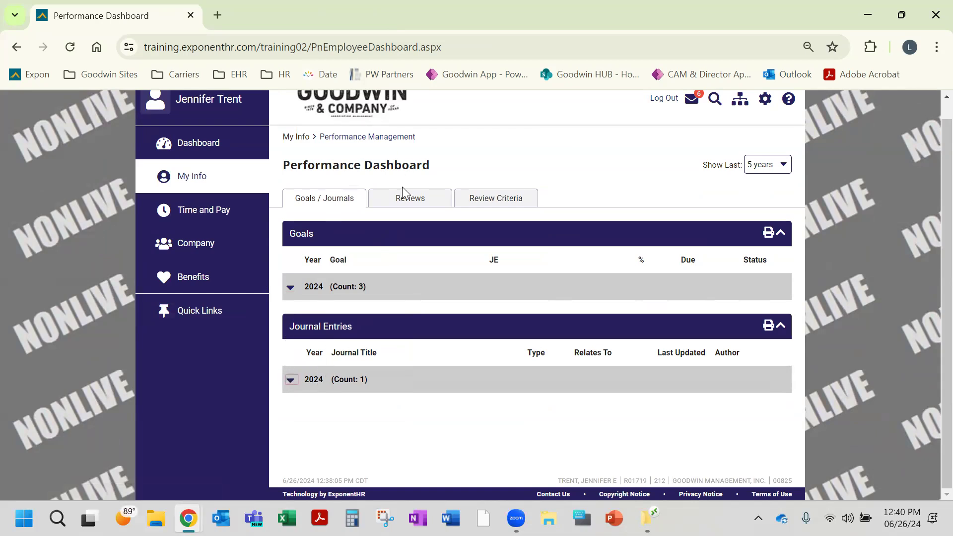
pyautogui.click(397, 204)
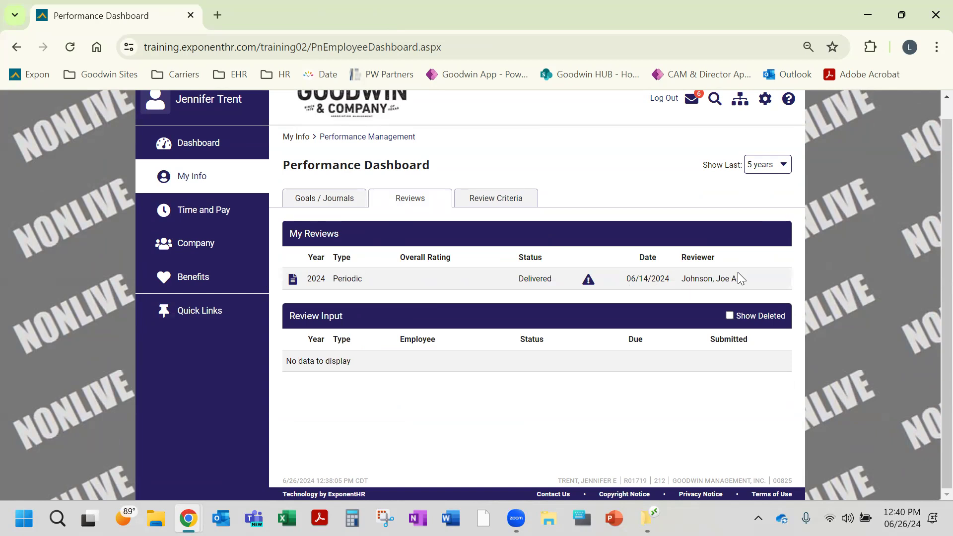
# - Open the 2024 periodic review and read its reviewer comments and goal progress
pyautogui.click(293, 280)
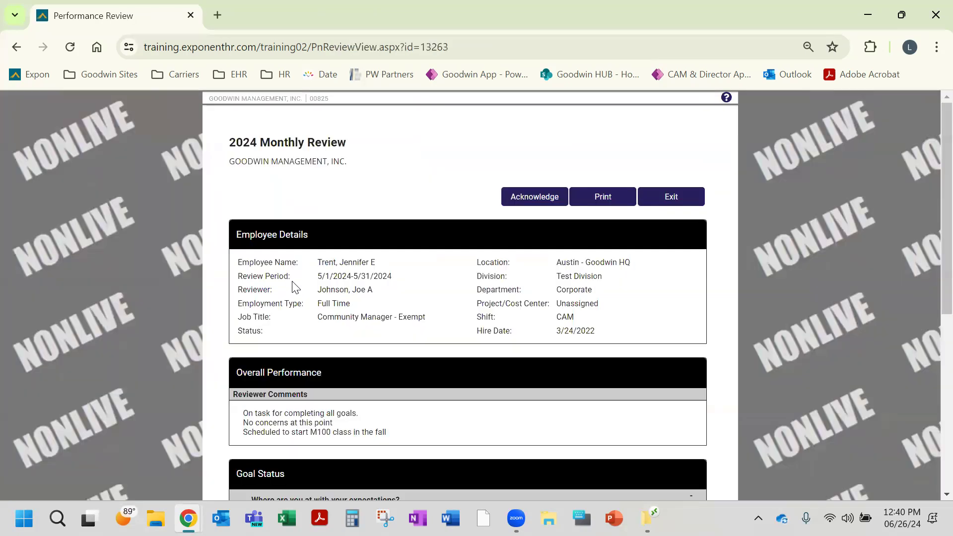
pyautogui.scroll(-1, 355, 185)
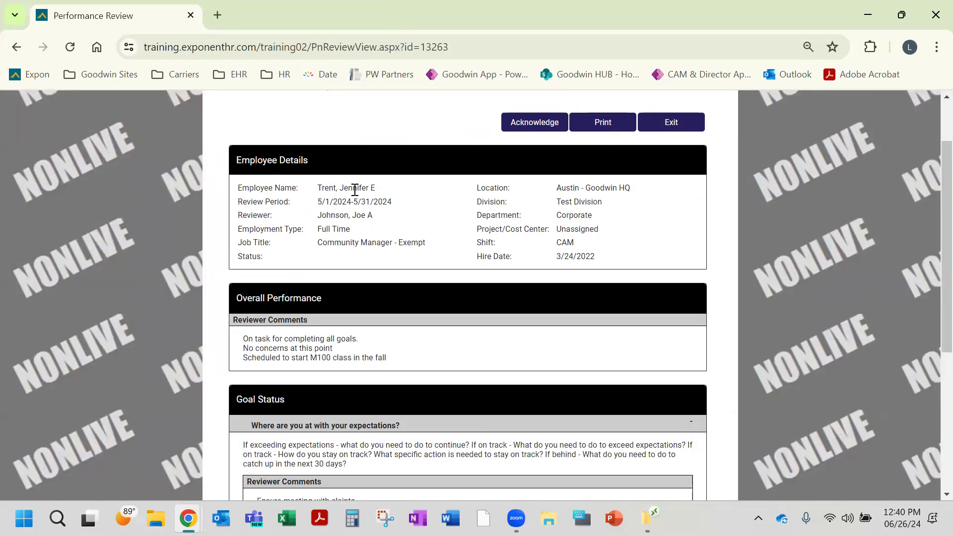
pyautogui.scroll(-1, 352, 196)
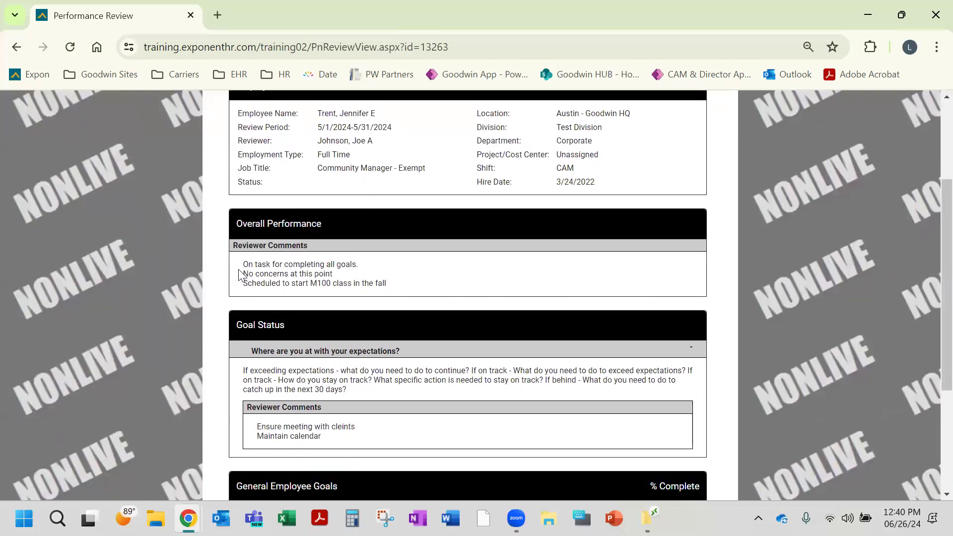
pyautogui.moveTo(245, 267); pyautogui.dragTo(404, 300)
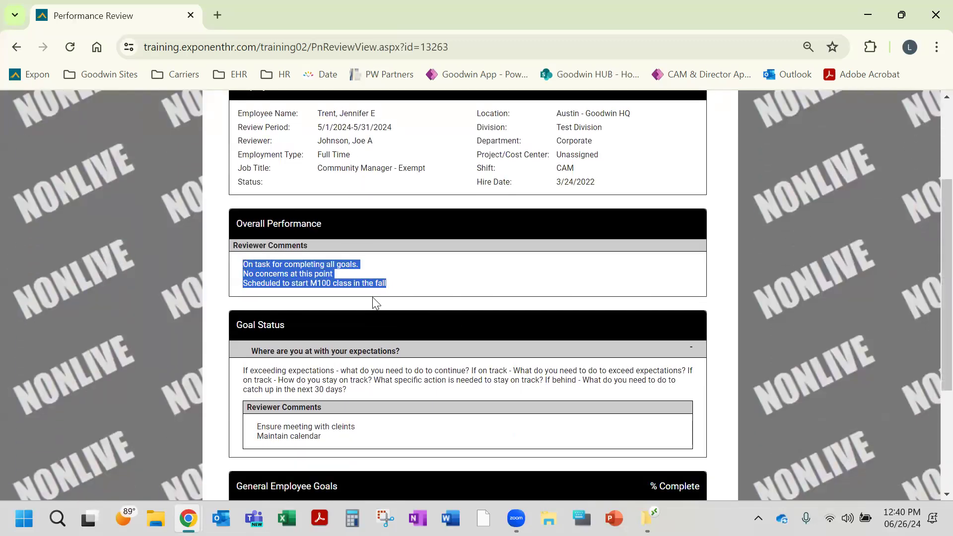
pyautogui.click(177, 293)
pyautogui.scroll(-3, 177, 289)
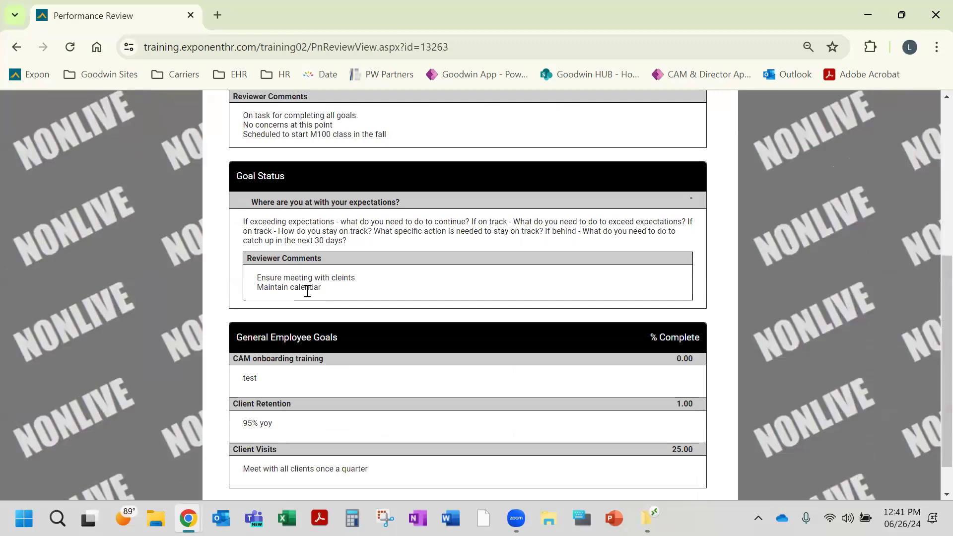
pyautogui.scroll(-1, 316, 288)
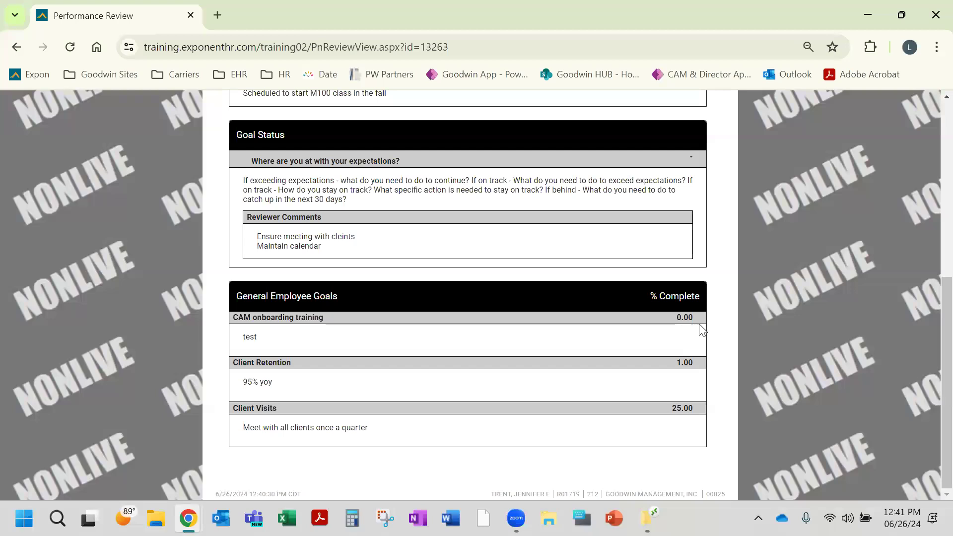
pyautogui.scroll(7, 699, 325)
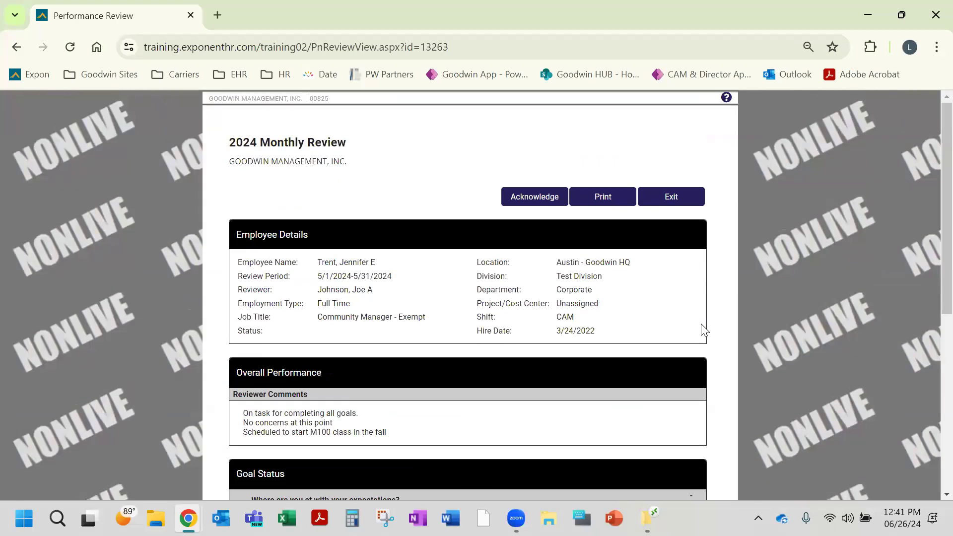
# - Acknowledge the review with the comment 'Understand' and close the confirmation dialog
pyautogui.click(532, 198)
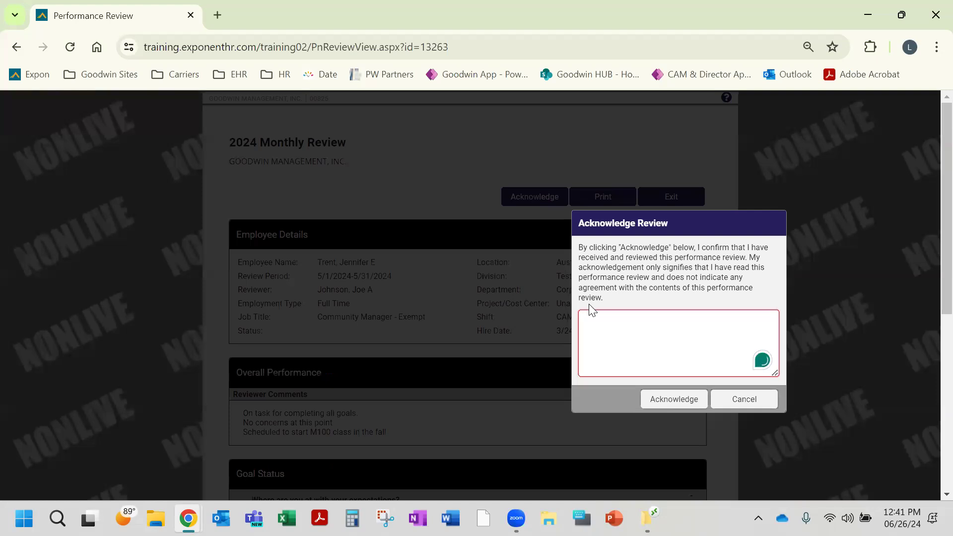
pyautogui.write('Understand')
pyautogui.click(677, 403)
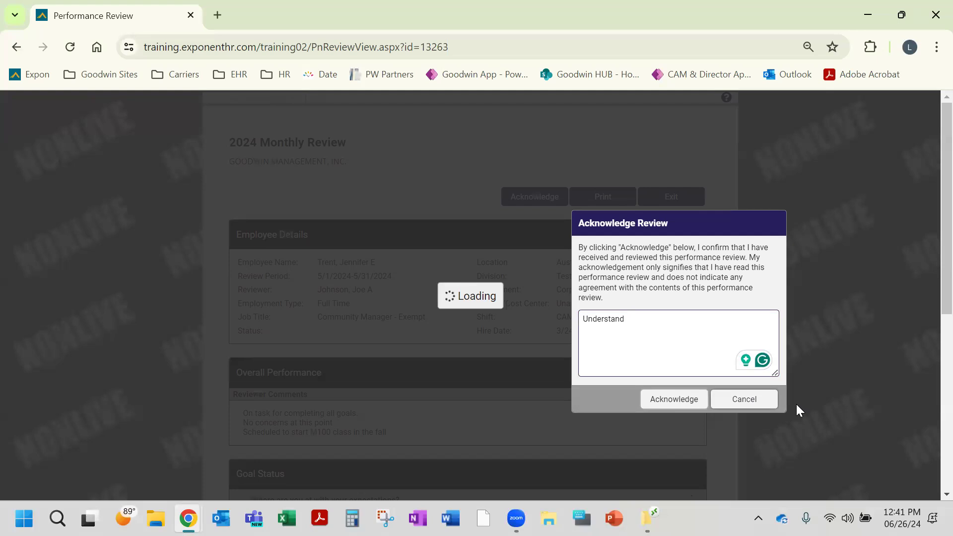
pyautogui.click(761, 399)
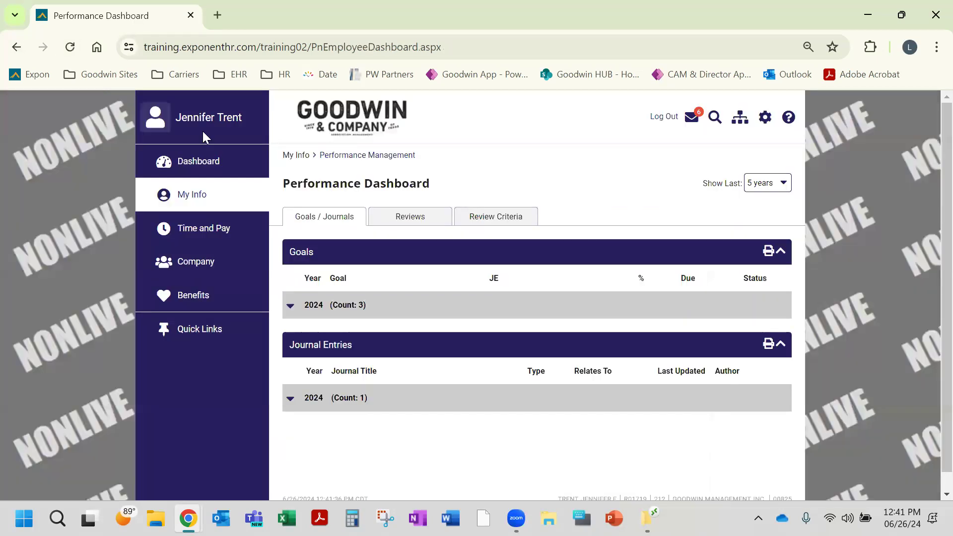
# - Confirm the 2024 Periodic review shows Delivered with an acknowledgement check, then view the review criteria
pyautogui.click(290, 305)
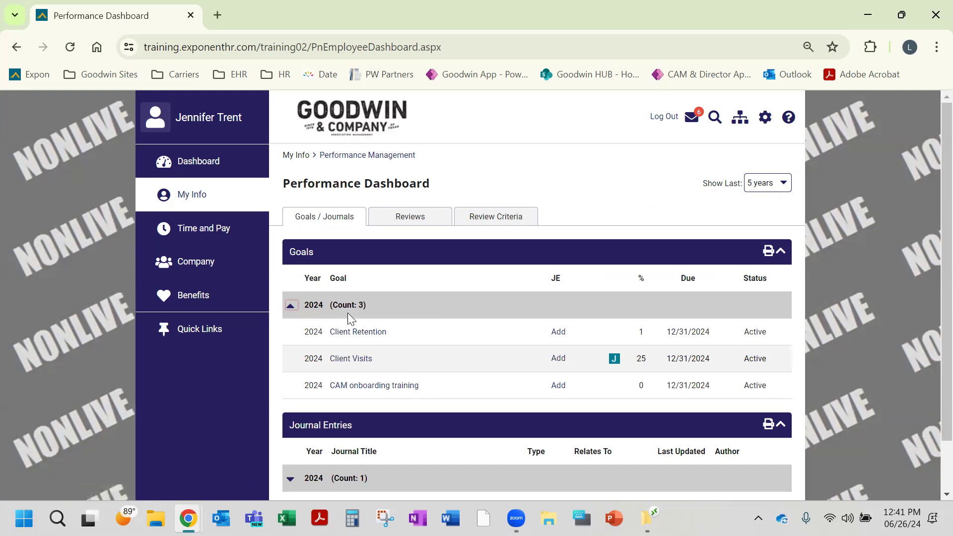
pyautogui.click(394, 217)
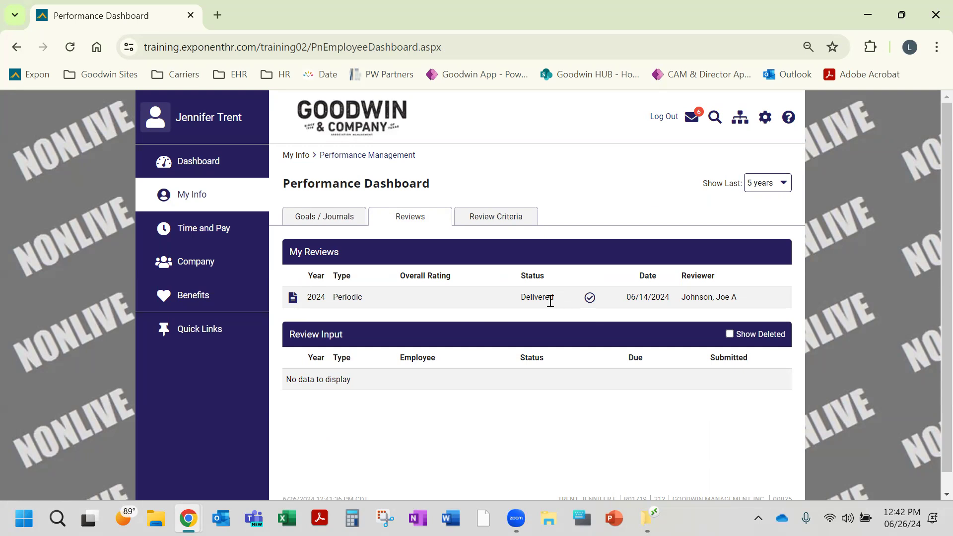
pyautogui.moveTo(558, 301); pyautogui.dragTo(526, 297)
pyautogui.moveTo(590, 306)
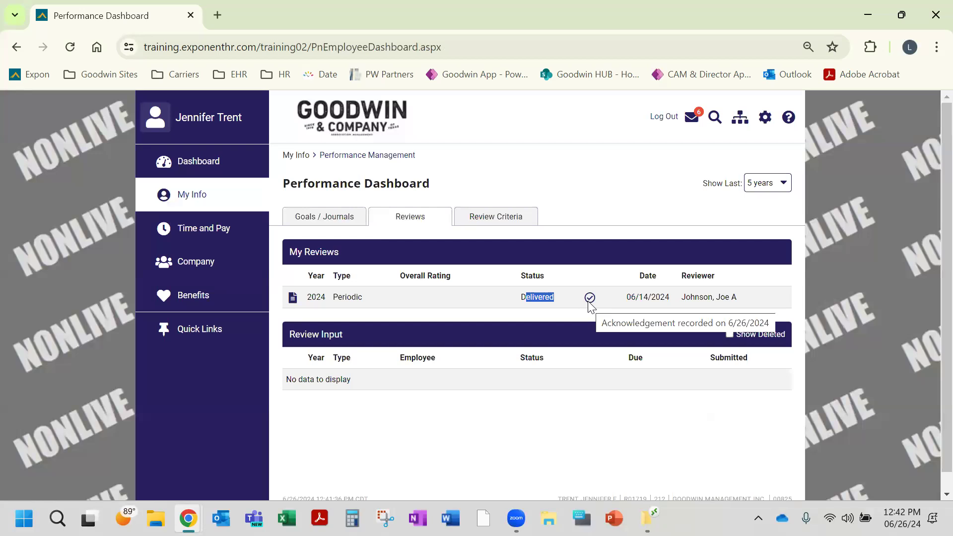
pyautogui.click(491, 218)
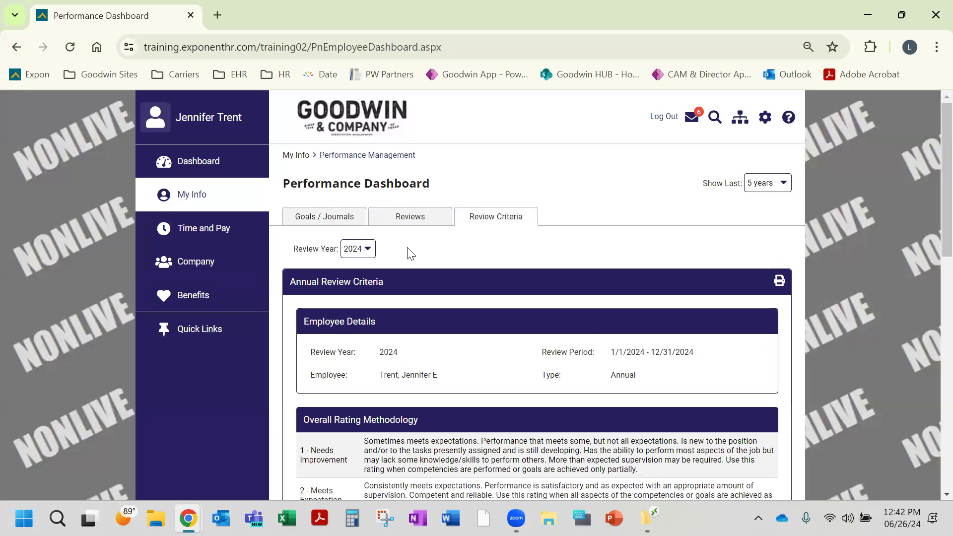
# - Scroll through the 2024 review criteria, then return to the Goals / Journals tab showing three goals
pyautogui.scroll(-6, 410, 253)
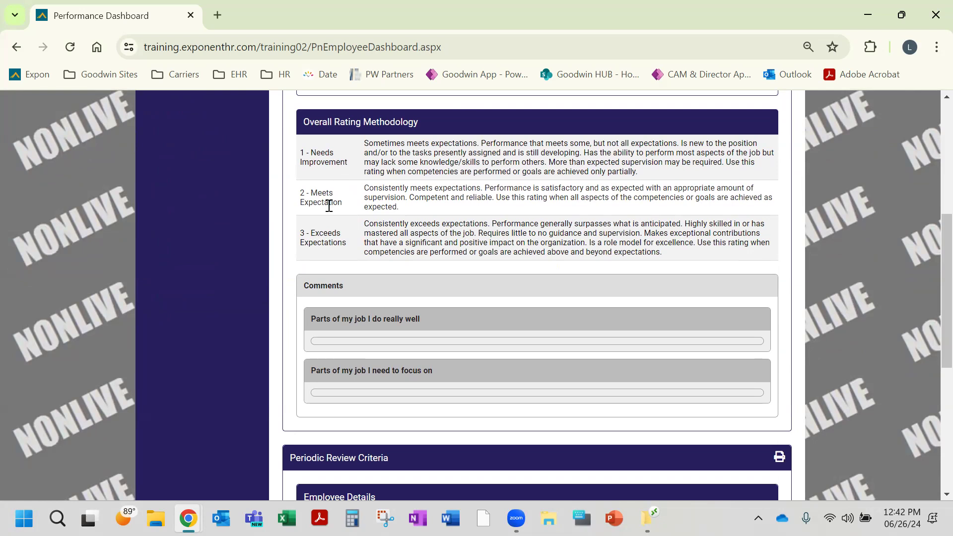
pyautogui.scroll(-3, 328, 242)
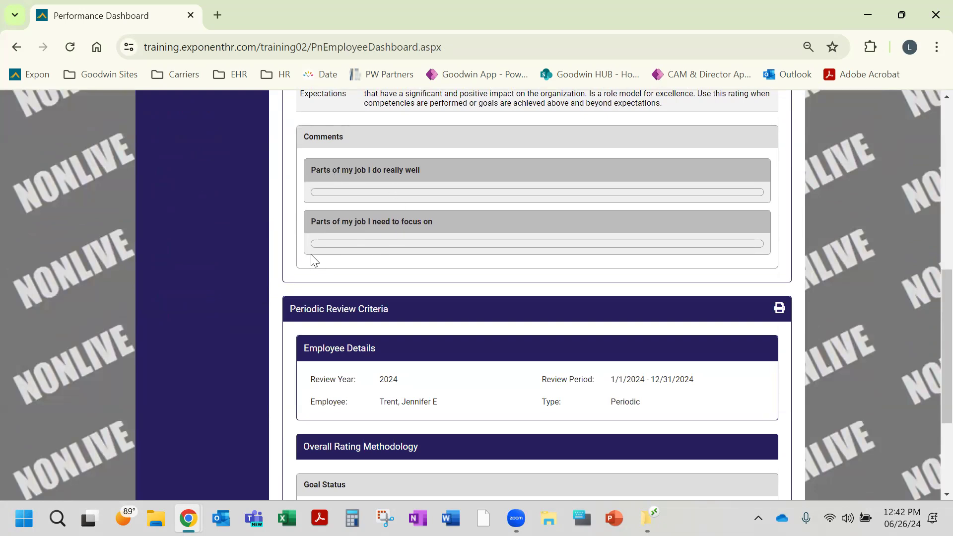
pyautogui.scroll(-3, 311, 254)
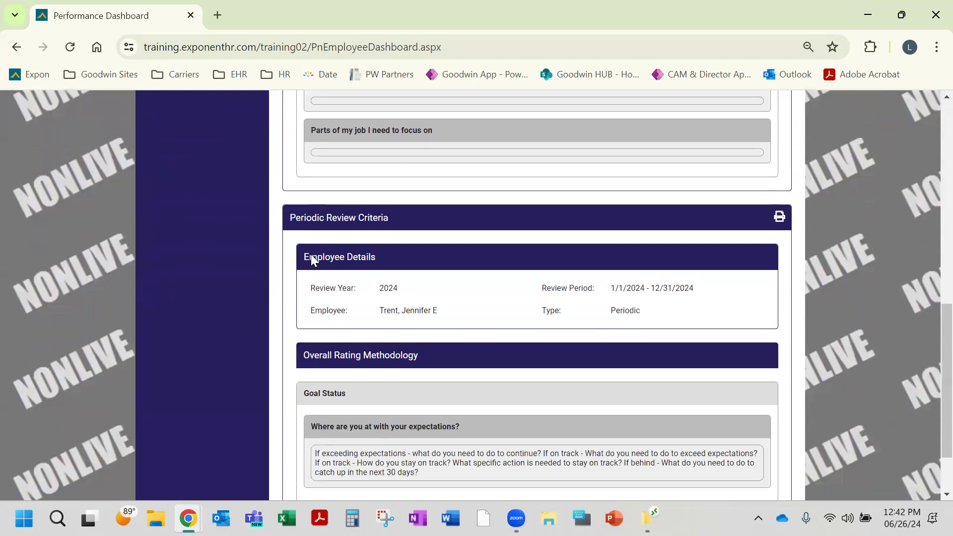
pyautogui.scroll(-1, 309, 261)
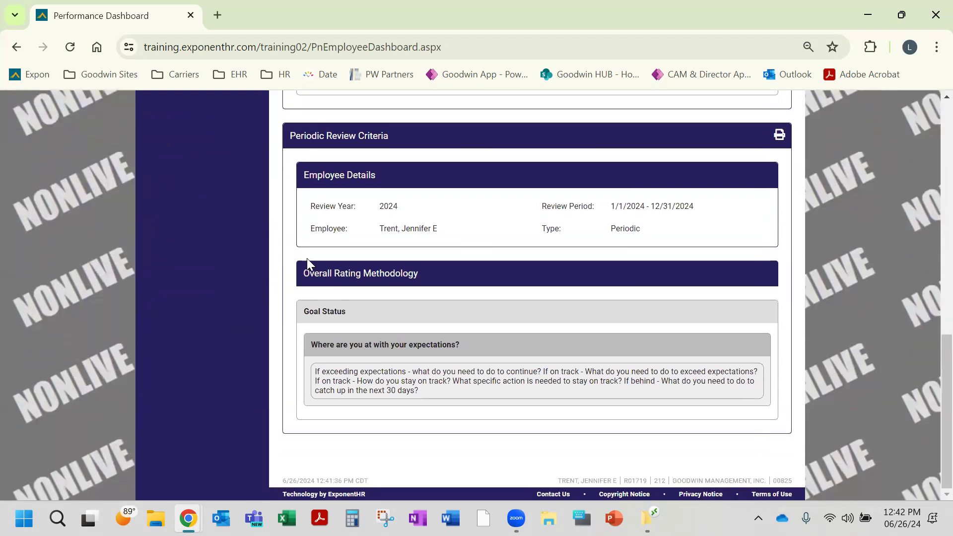
pyautogui.scroll(6, 307, 258)
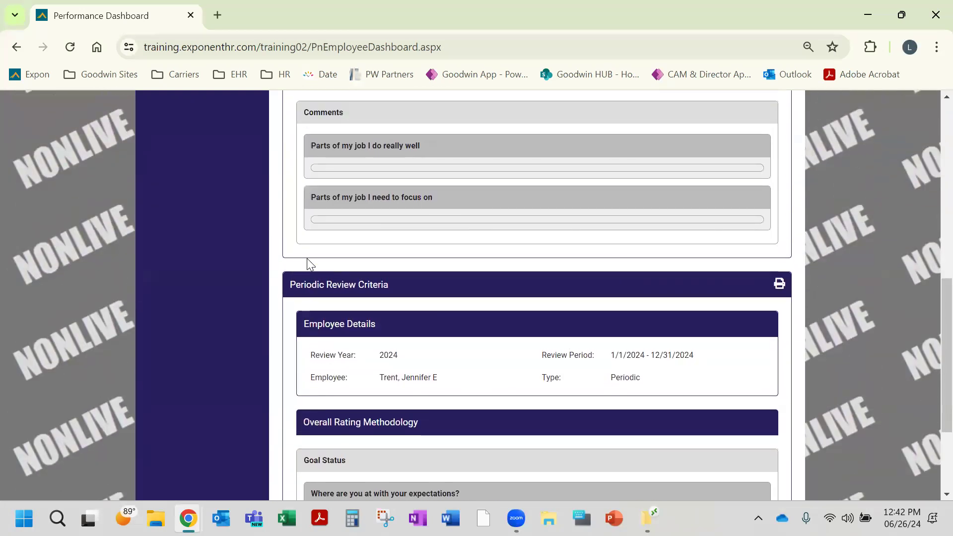
pyautogui.scroll(7, 306, 258)
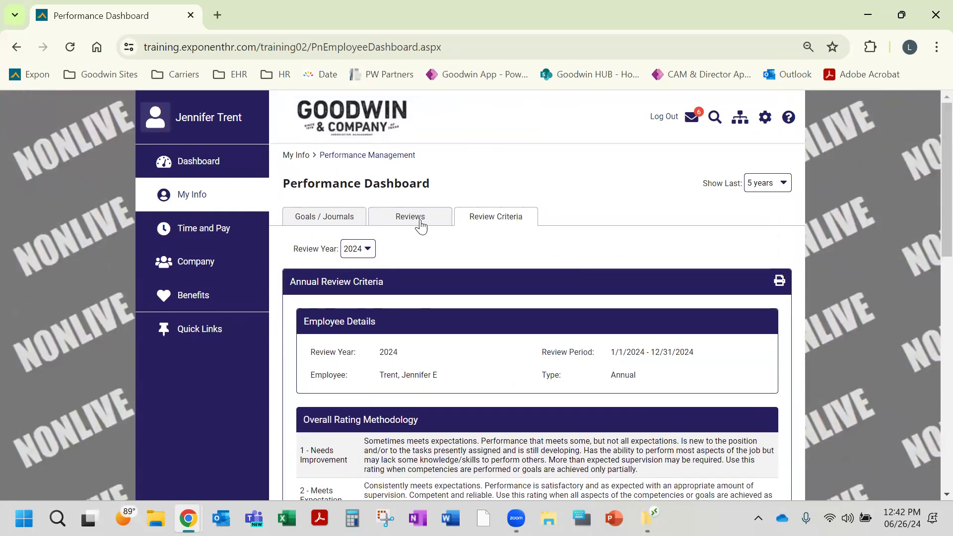
pyautogui.click(391, 225)
pyautogui.click(342, 222)
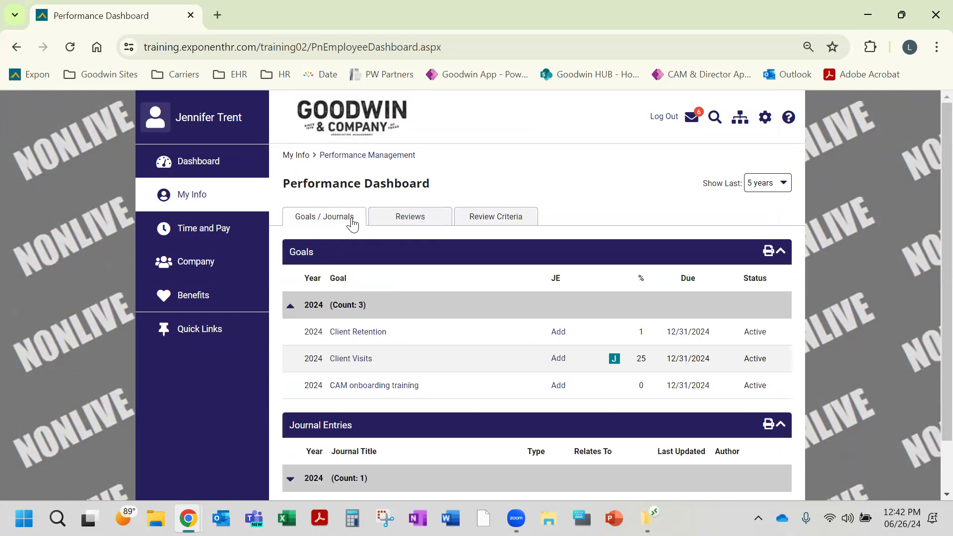
# - Dismiss the unread messages alert and switch to the manager's employee record
pyautogui.click(226, 124)
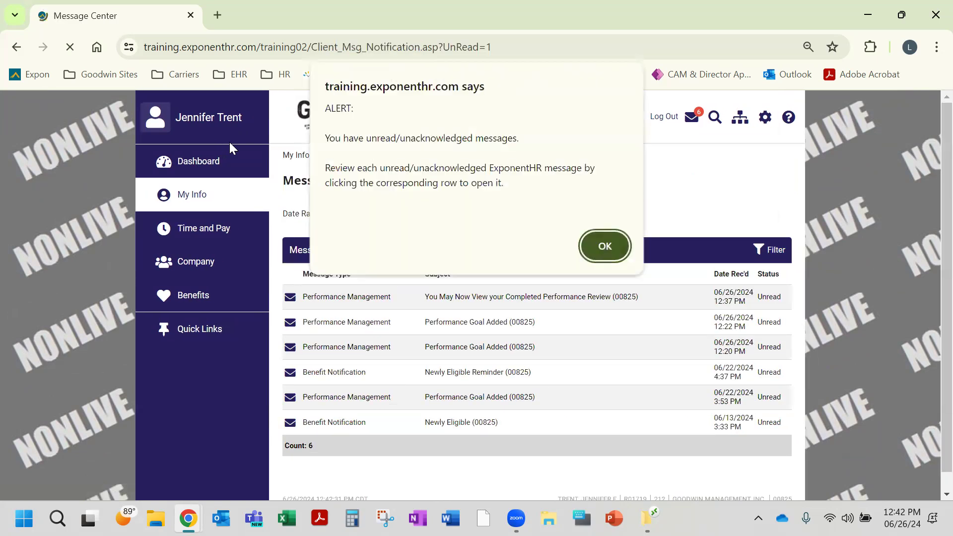
pyautogui.click(609, 242)
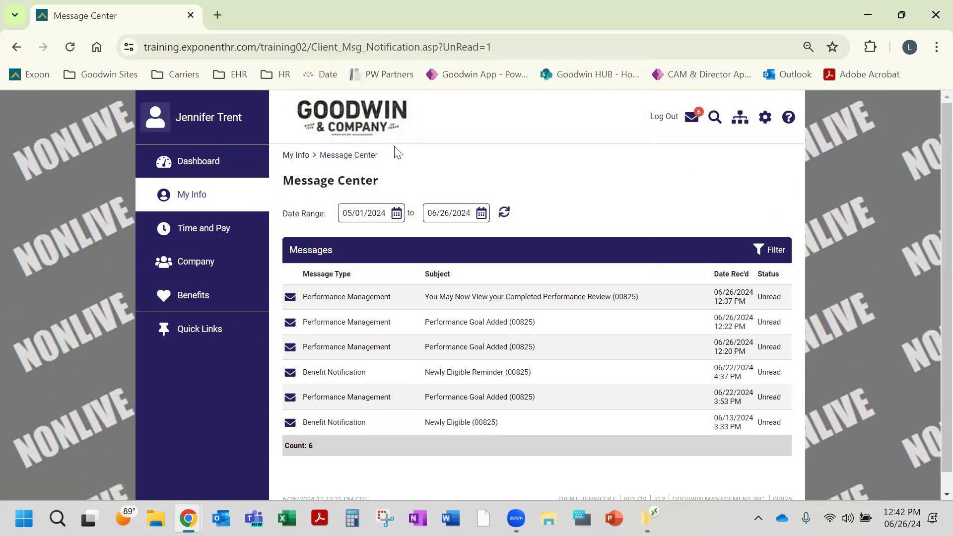
pyautogui.click(201, 123)
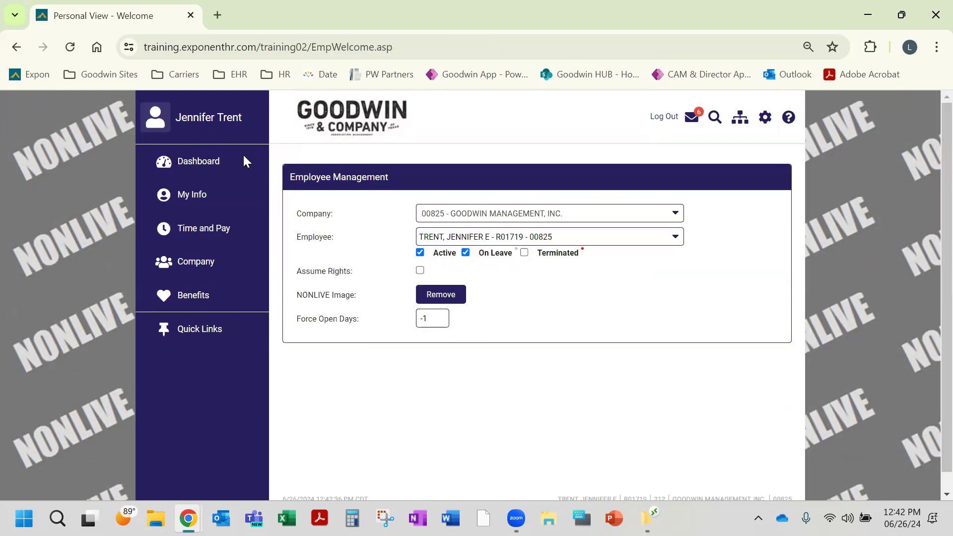
pyautogui.click(496, 237)
pyautogui.write('jo')
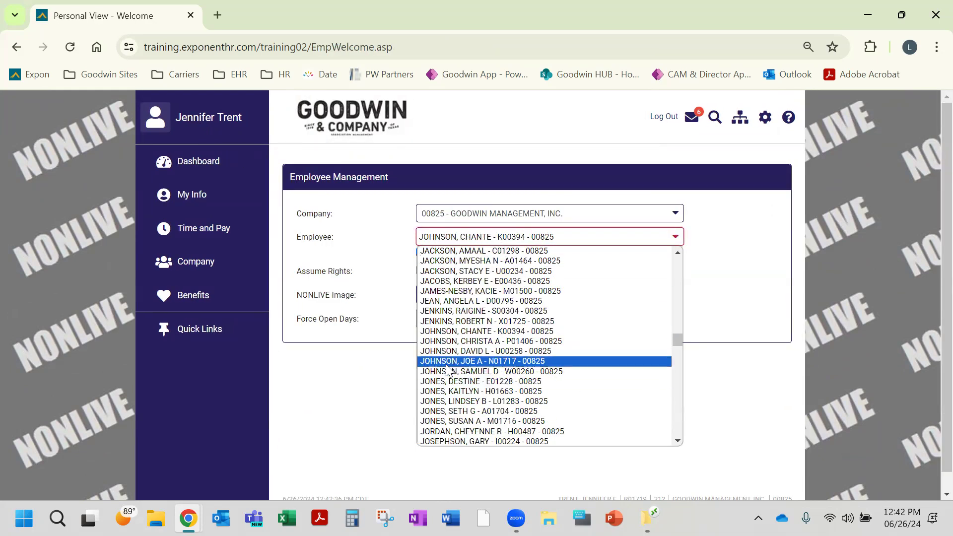
pyautogui.click(504, 360)
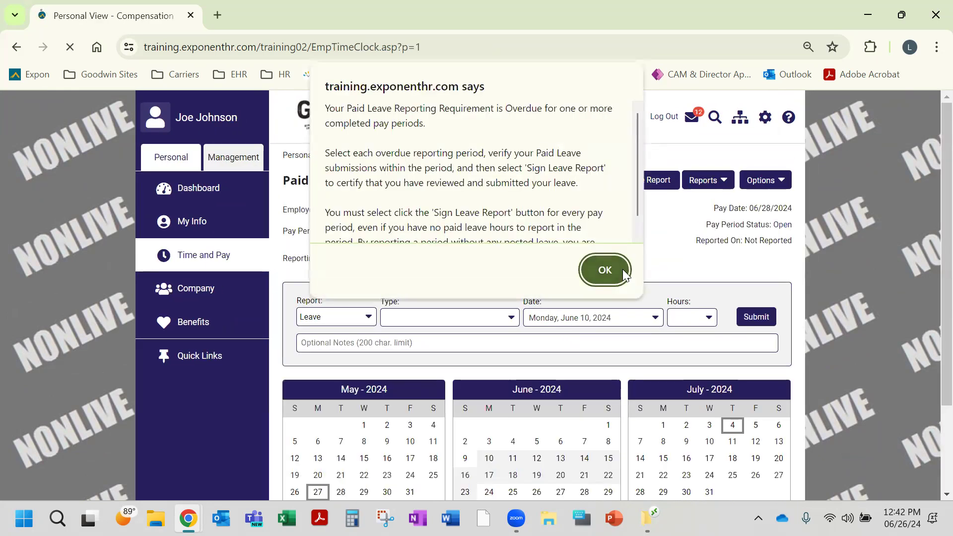
pyautogui.click(622, 268)
# - Open Management > HR Administration > Performance Management to see four outstanding monthly reviews
pyautogui.click(237, 166)
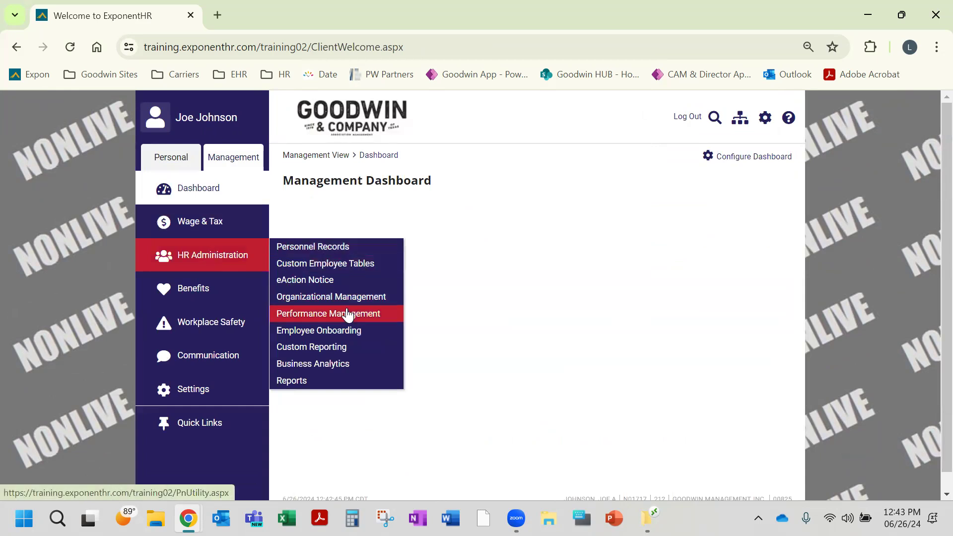
pyautogui.click(347, 313)
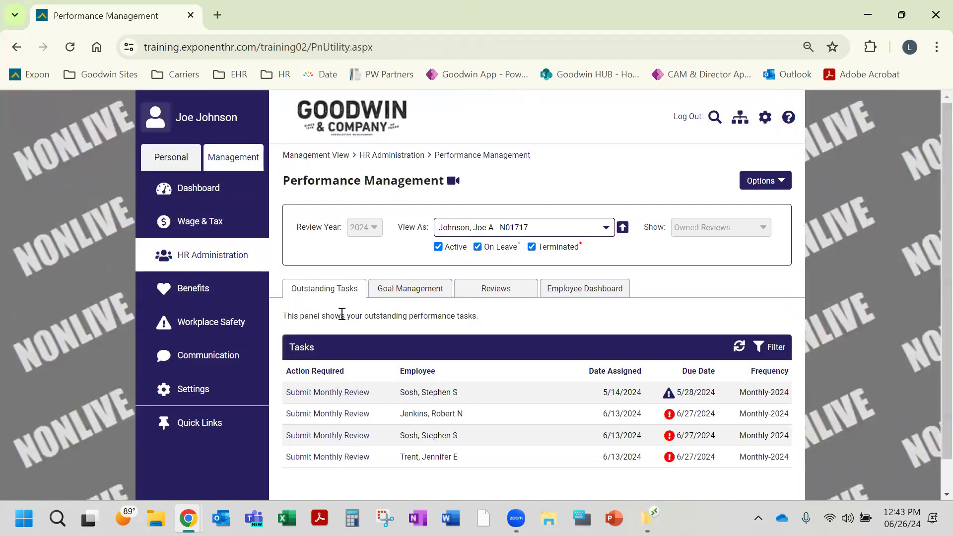
pyautogui.scroll(-1, 342, 314)
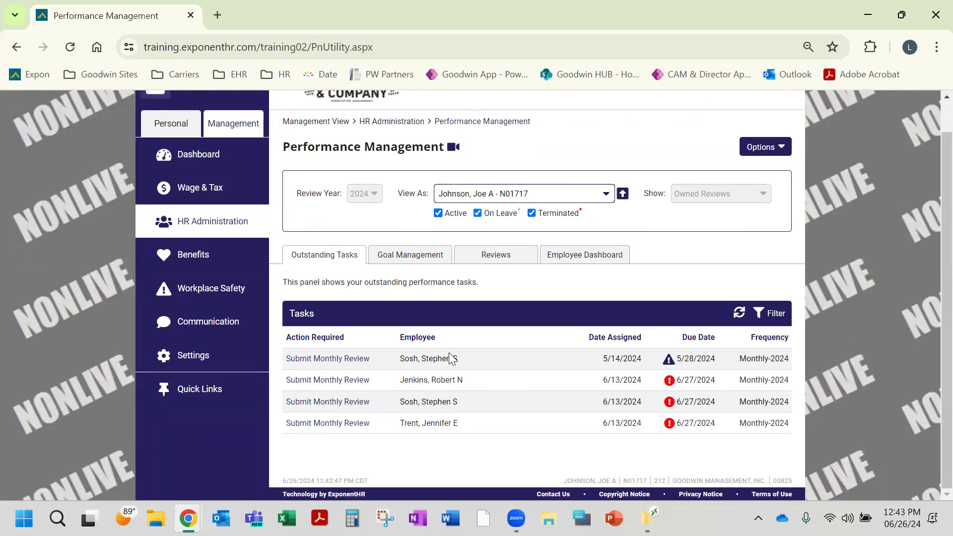
# - List the manager's reviews with Review Status set to All, then open the delivered June review
pyautogui.click(492, 256)
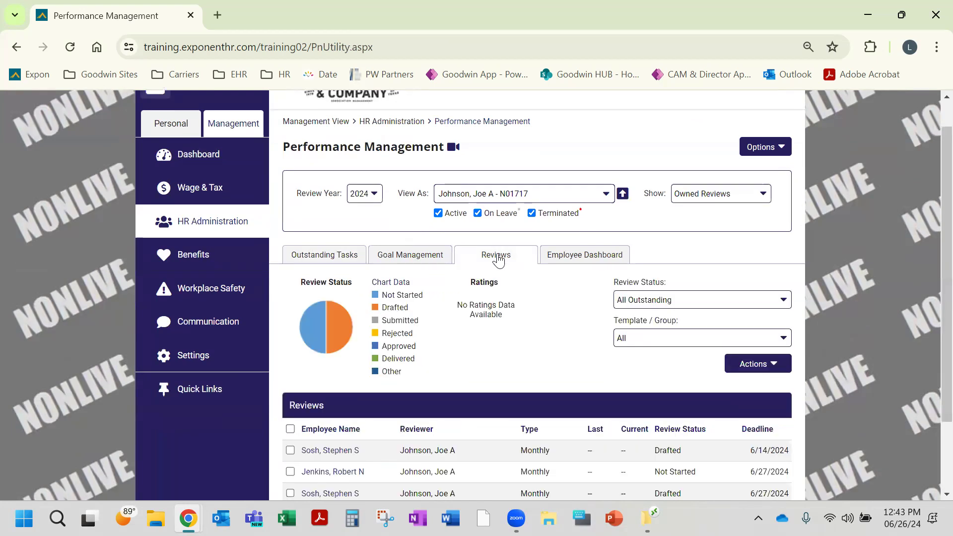
pyautogui.scroll(-2, 338, 344)
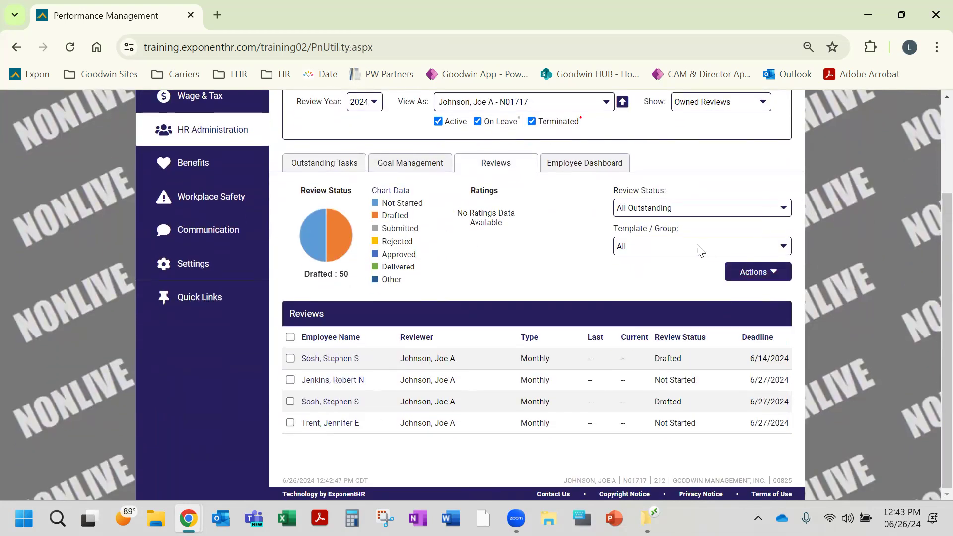
pyautogui.click(683, 212)
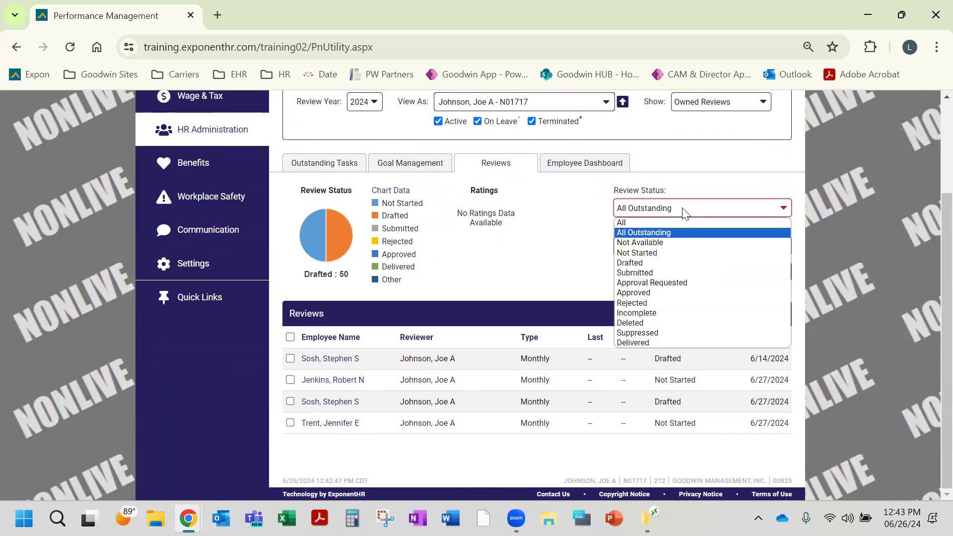
pyautogui.click(654, 222)
pyautogui.scroll(-1, 527, 255)
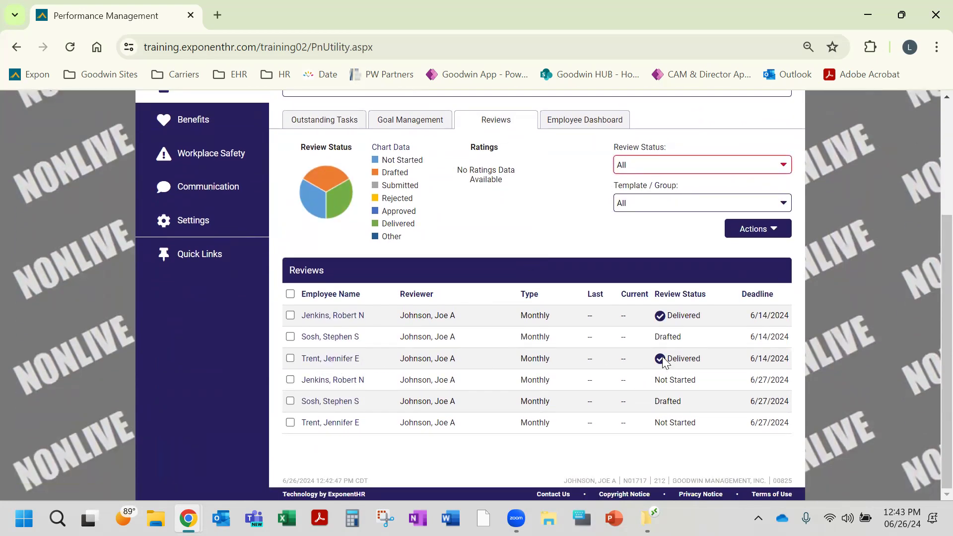
pyautogui.moveTo(662, 360)
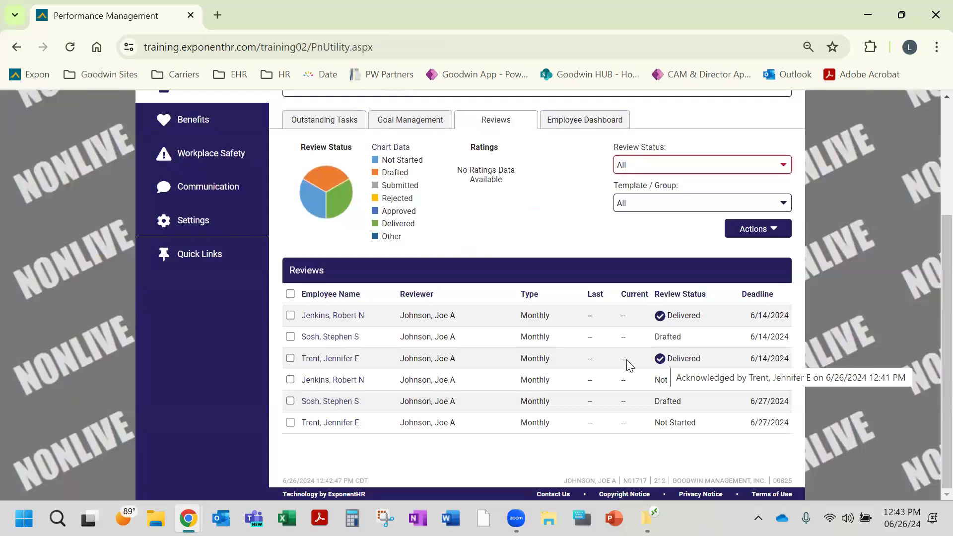
pyautogui.click(334, 359)
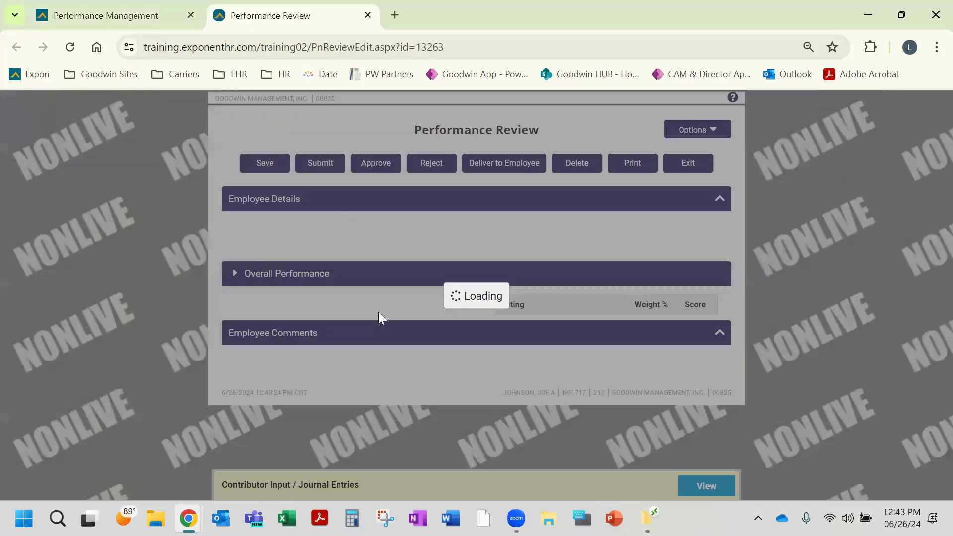
pyautogui.scroll(-4, 379, 311)
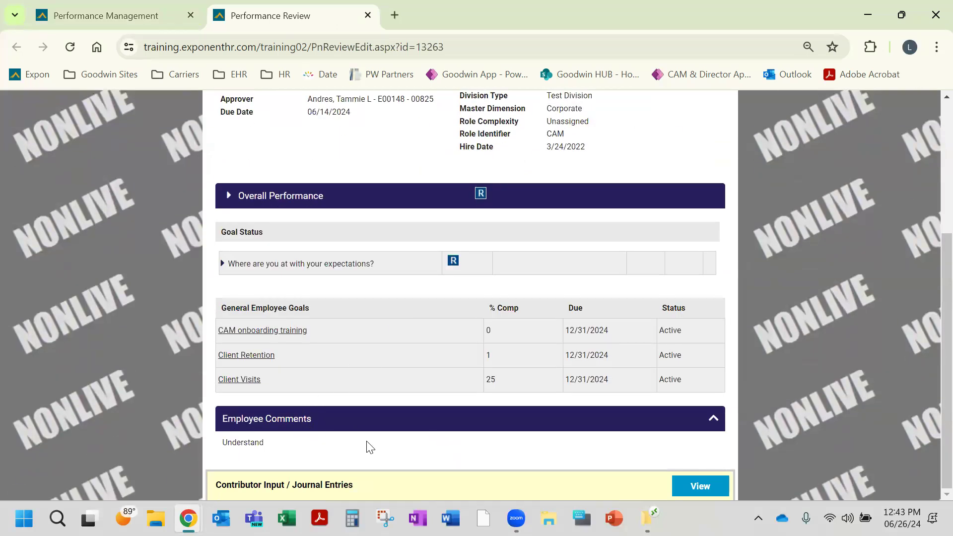
pyautogui.doubleClick(269, 440)
pyautogui.scroll(4, 496, 215)
pyautogui.click(494, 180)
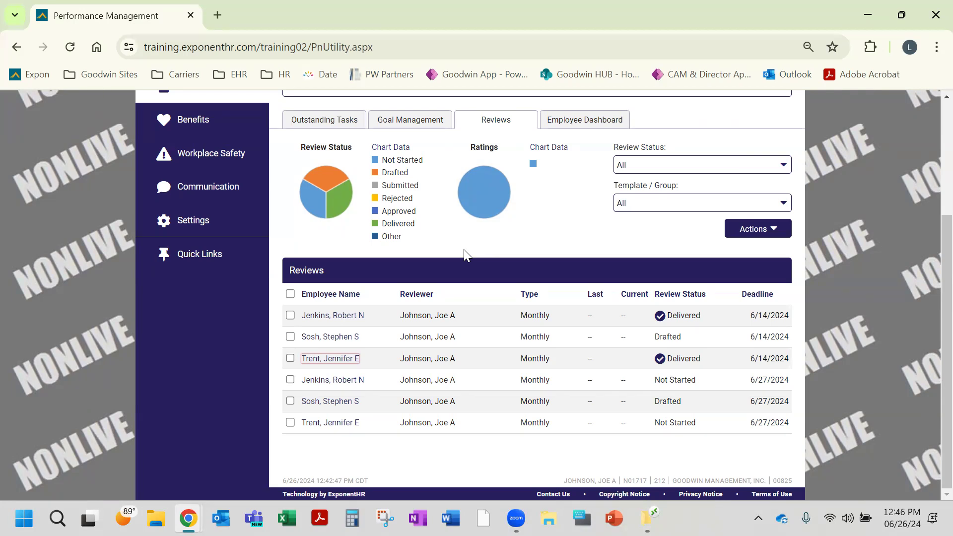
# - Launch the Performance Management training video from the camera icon beside the page title
pyautogui.scroll(3, 519, 253)
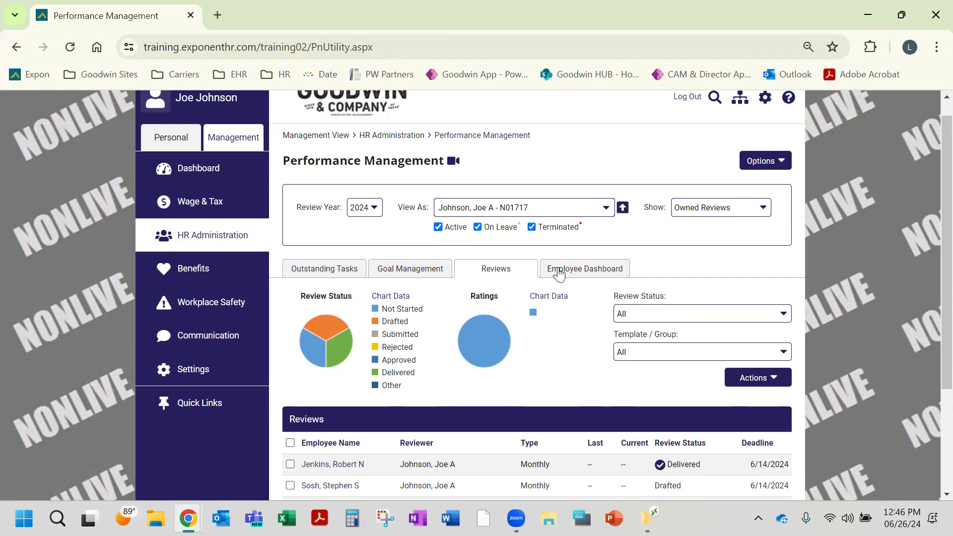
pyautogui.scroll(-1, 559, 283)
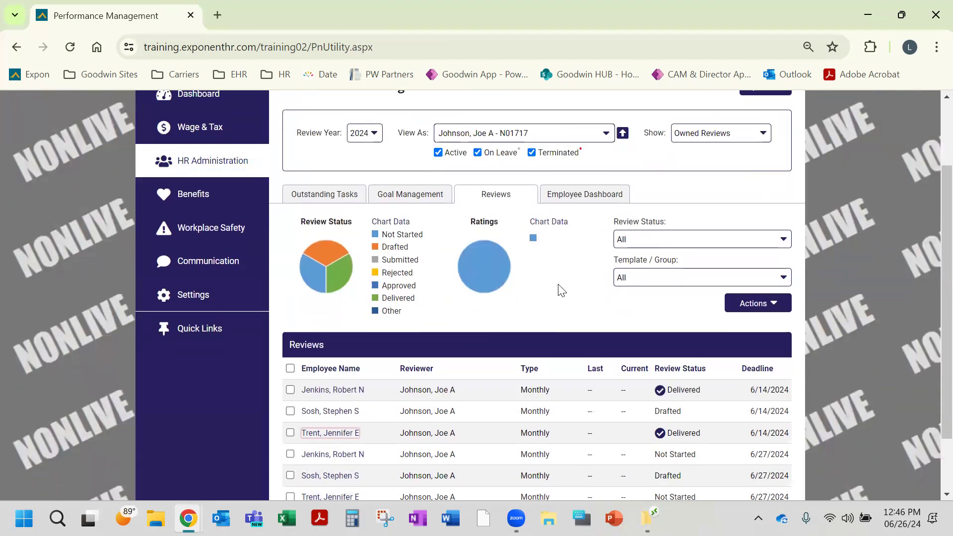
pyautogui.scroll(2, 559, 290)
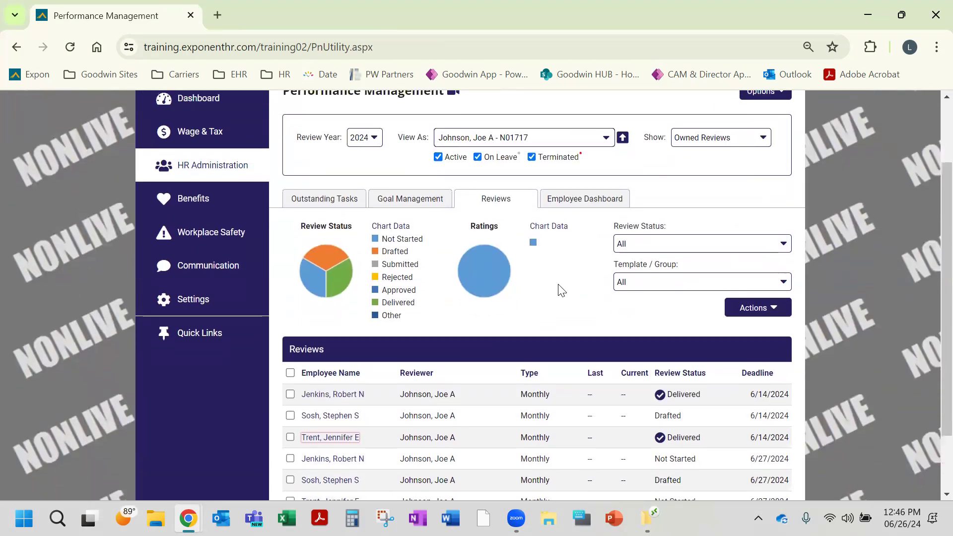
pyautogui.click(455, 183)
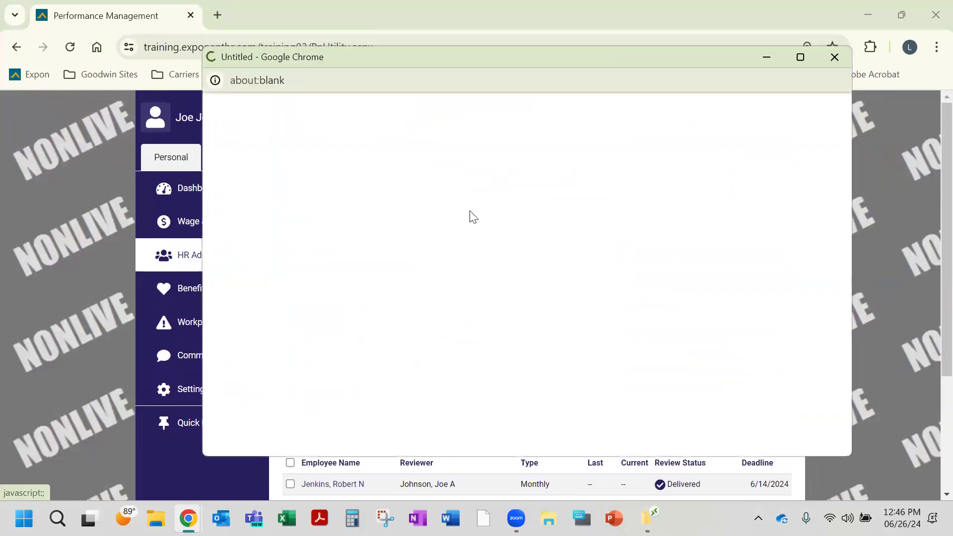
# - Maximize the Wistia window, browse the Performance Management training videos, then close the window
pyautogui.click(801, 58)
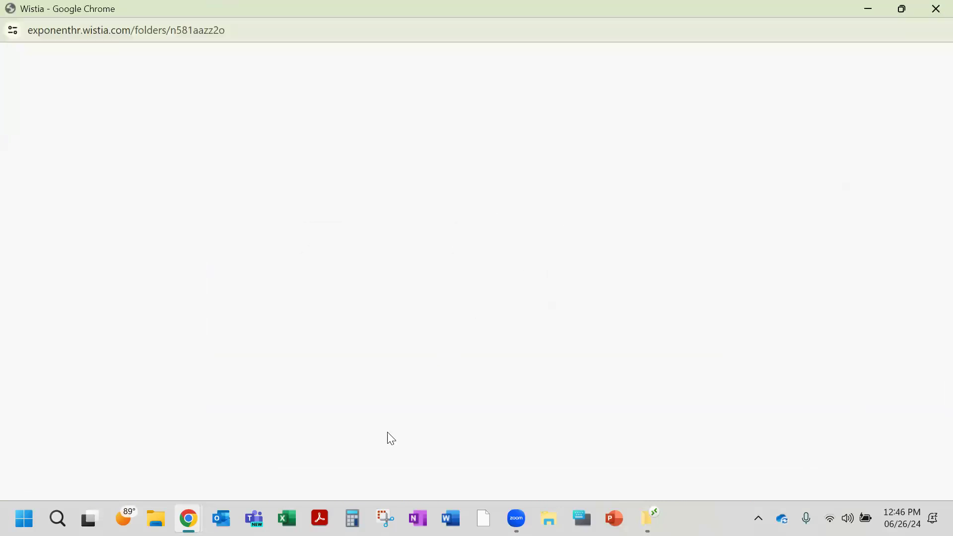
pyautogui.scroll(-2, 801, 359)
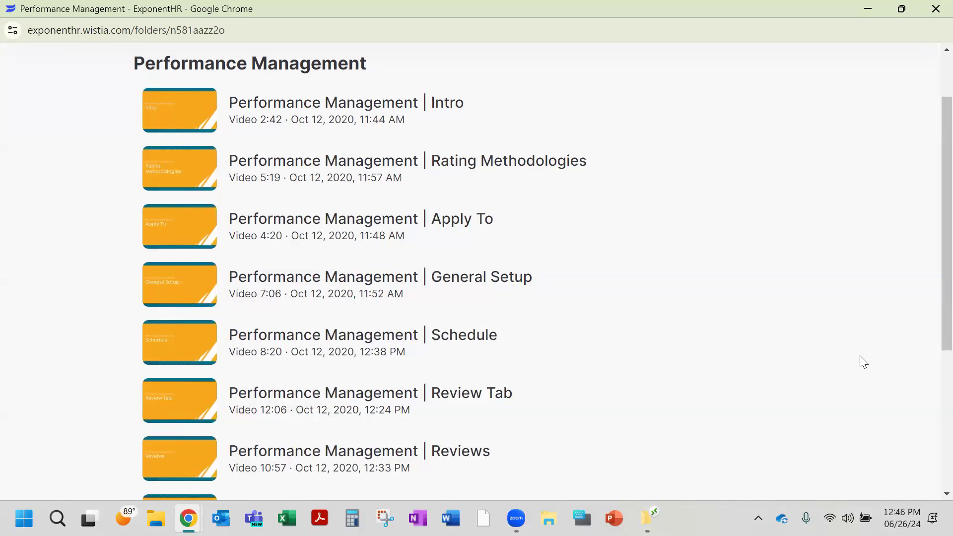
pyautogui.scroll(-3, 821, 313)
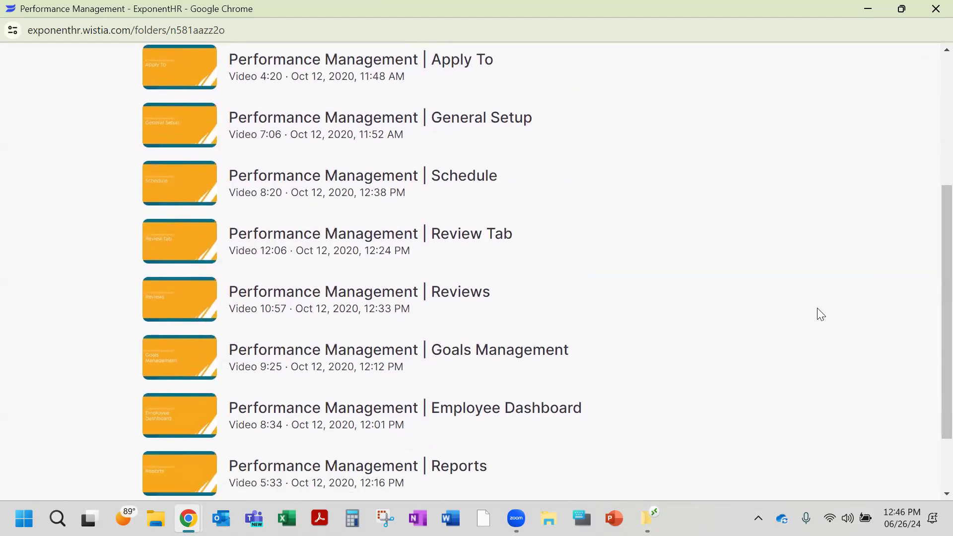
pyautogui.scroll(-1, 820, 313)
pyautogui.scroll(-1, 821, 314)
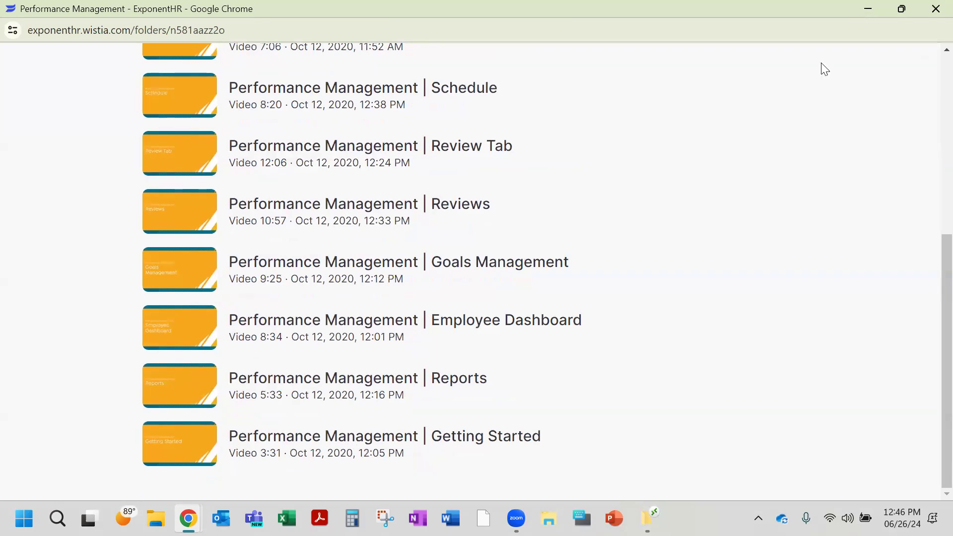
pyautogui.click(901, 8)
pyautogui.click(884, 8)
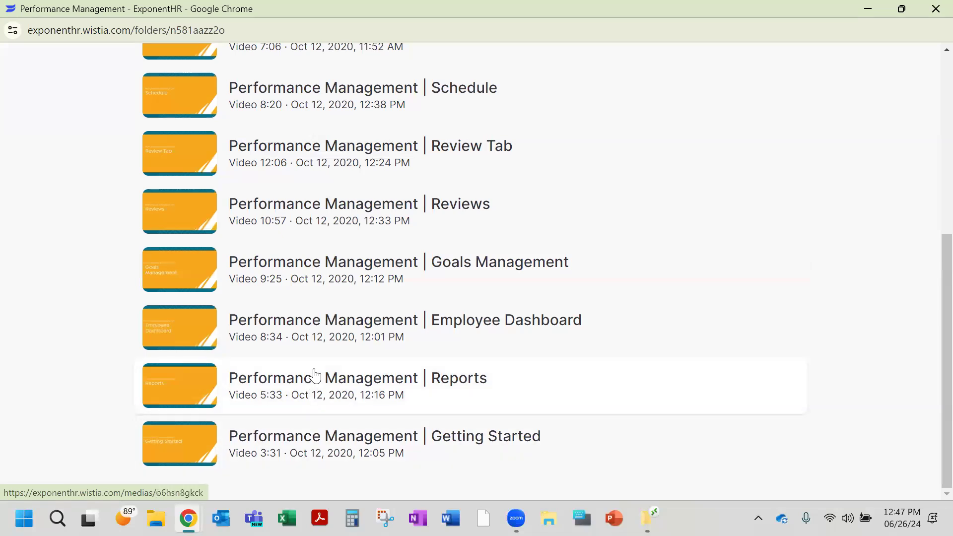
pyautogui.scroll(2, 313, 377)
pyautogui.scroll(4, 314, 376)
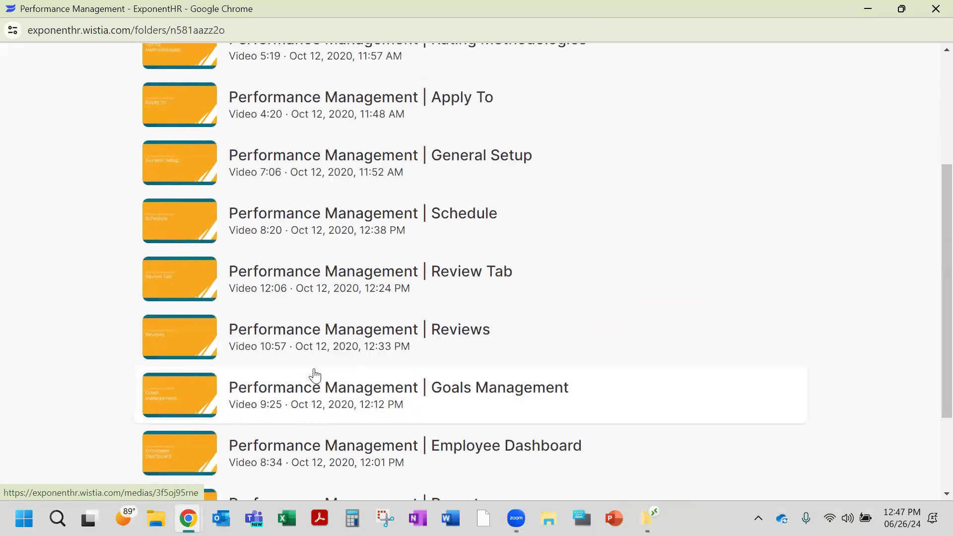
pyautogui.scroll(2, 315, 375)
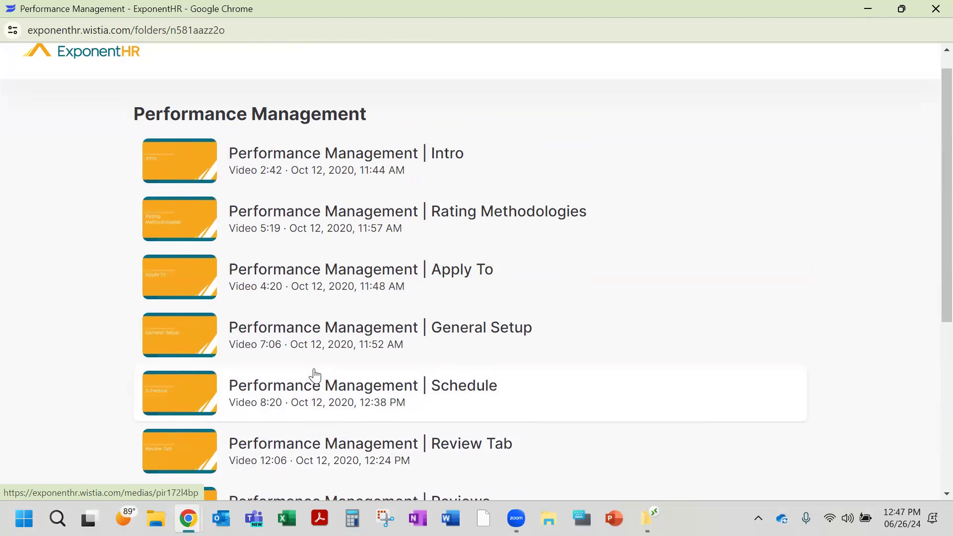
pyautogui.scroll(-6, 315, 375)
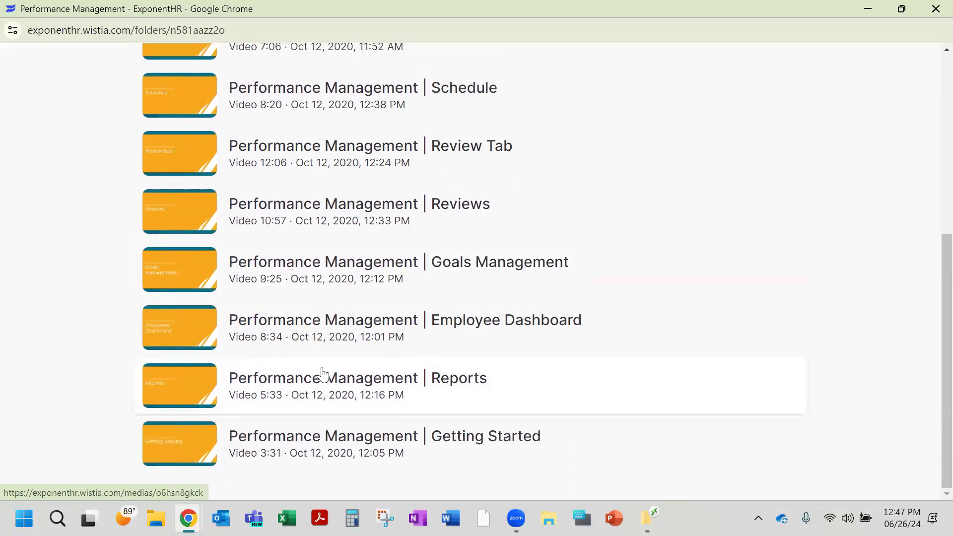
pyautogui.click(928, 14)
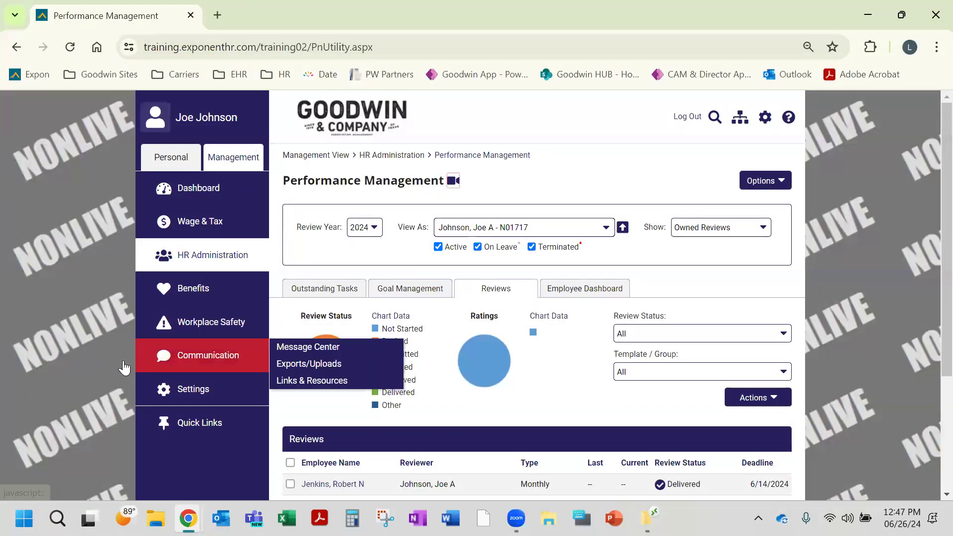
pyautogui.scroll(-2, 95, 338)
pyautogui.scroll(-2, 94, 337)
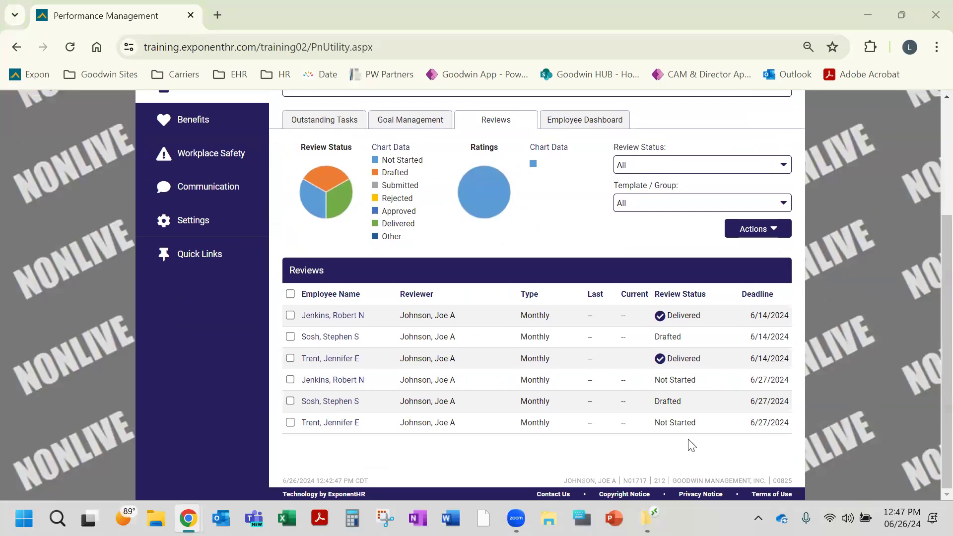
pyautogui.click(554, 495)
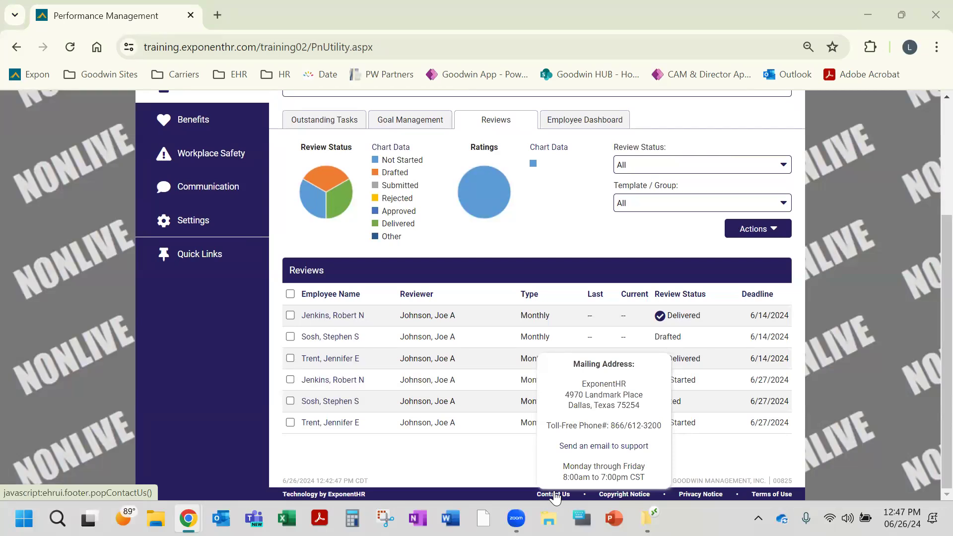
pyautogui.press('XF86AudioRaiseVolume')
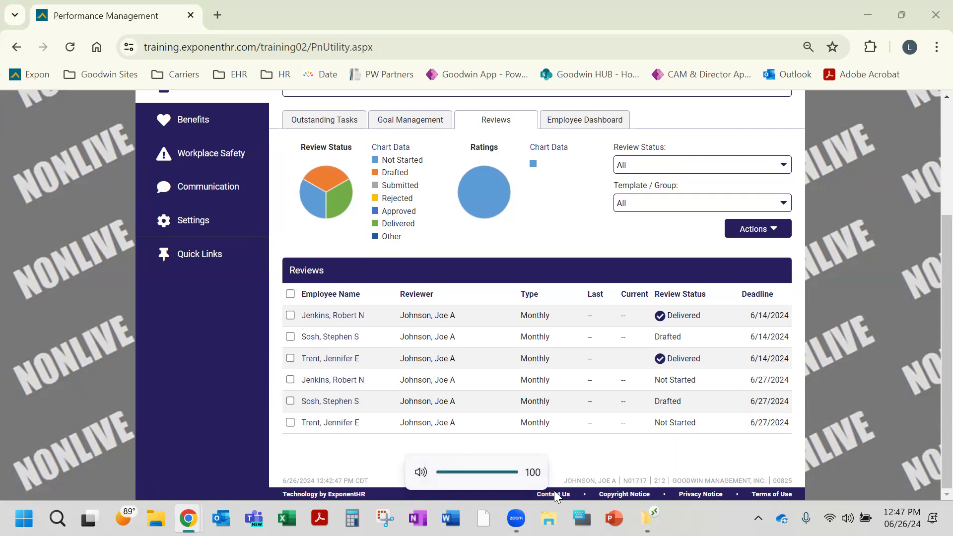
pyautogui.click(554, 494)
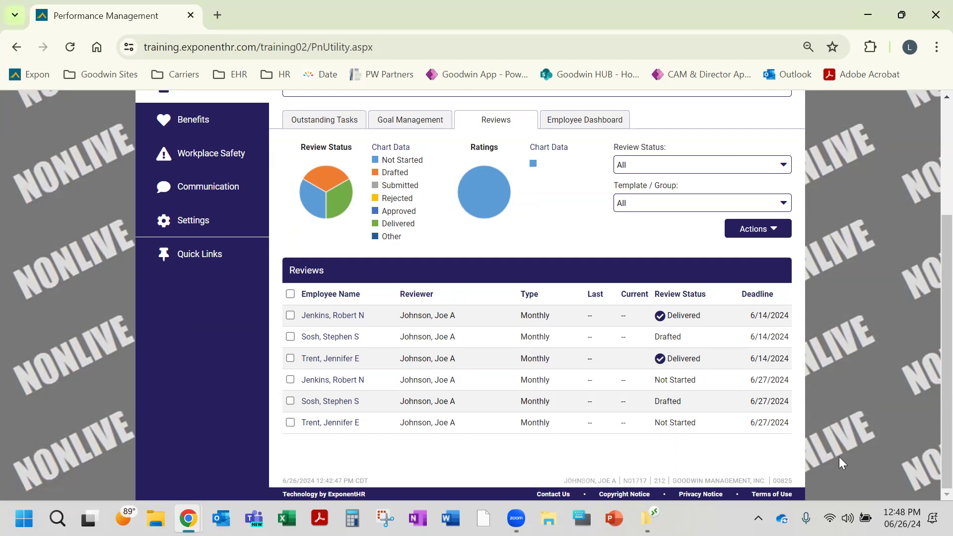
pyautogui.scroll(3, 839, 456)
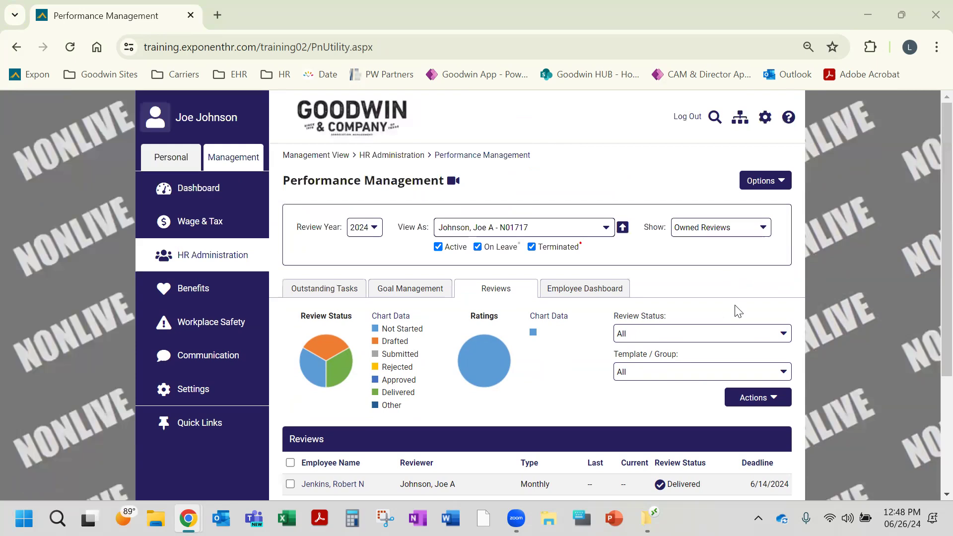
# - Open Help for this Page from the ? Help menu
pyautogui.click(788, 118)
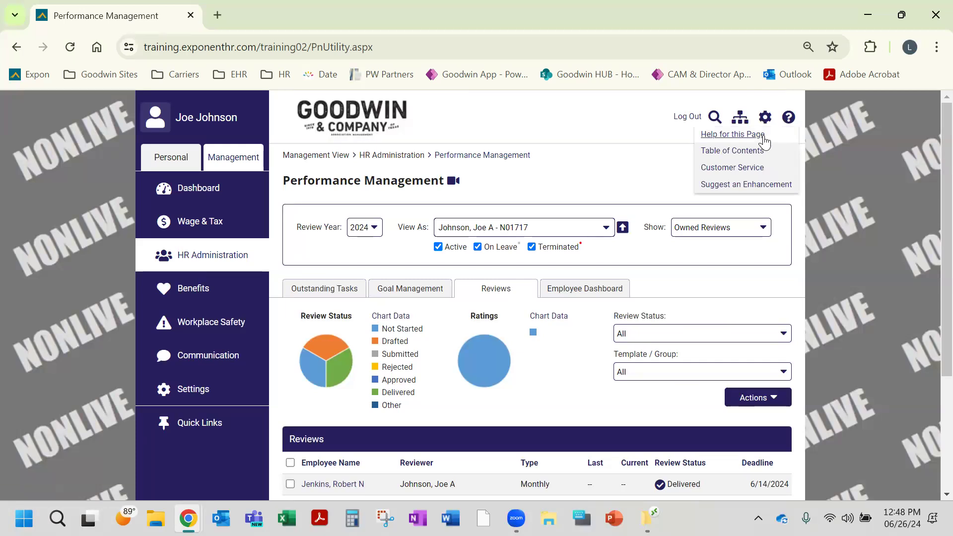
pyautogui.click(747, 134)
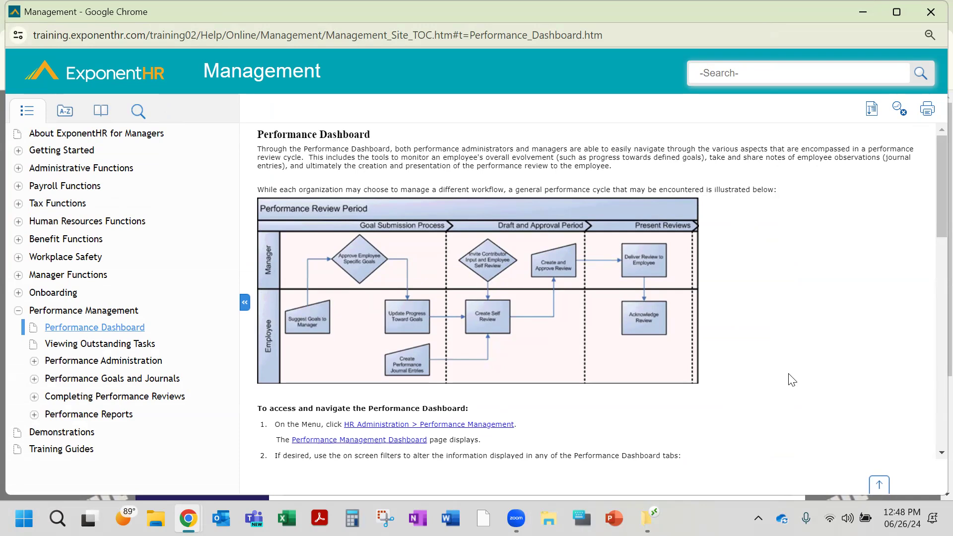
# - Open the Viewing Outstanding Tasks help topic and expand the Performance Administration topics
pyautogui.click(128, 343)
pyautogui.scroll(-2, 271, 308)
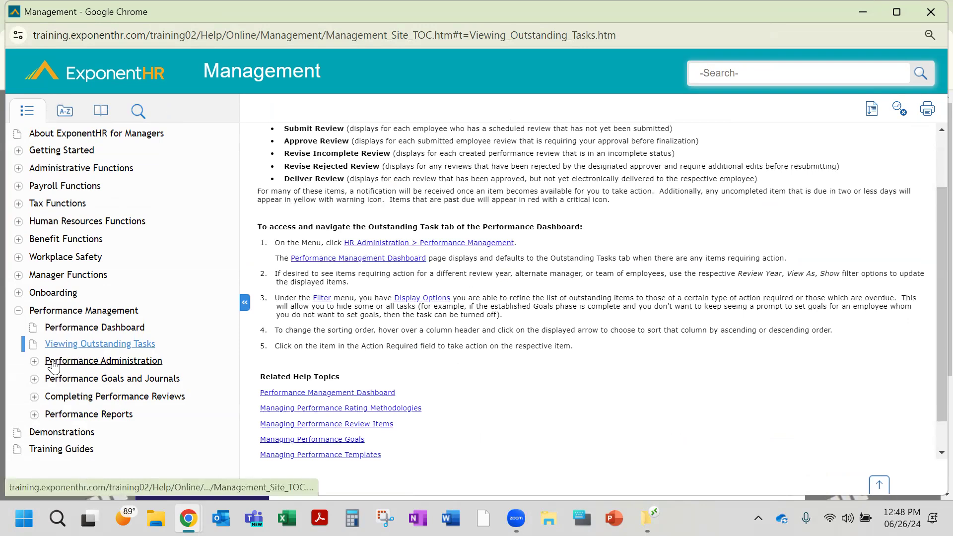
pyautogui.click(35, 364)
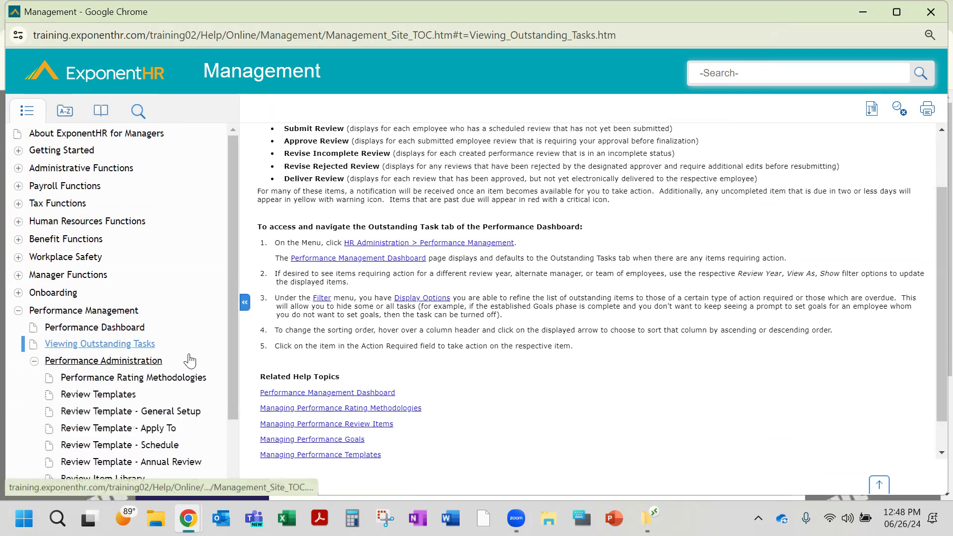
pyautogui.scroll(-2, 174, 357)
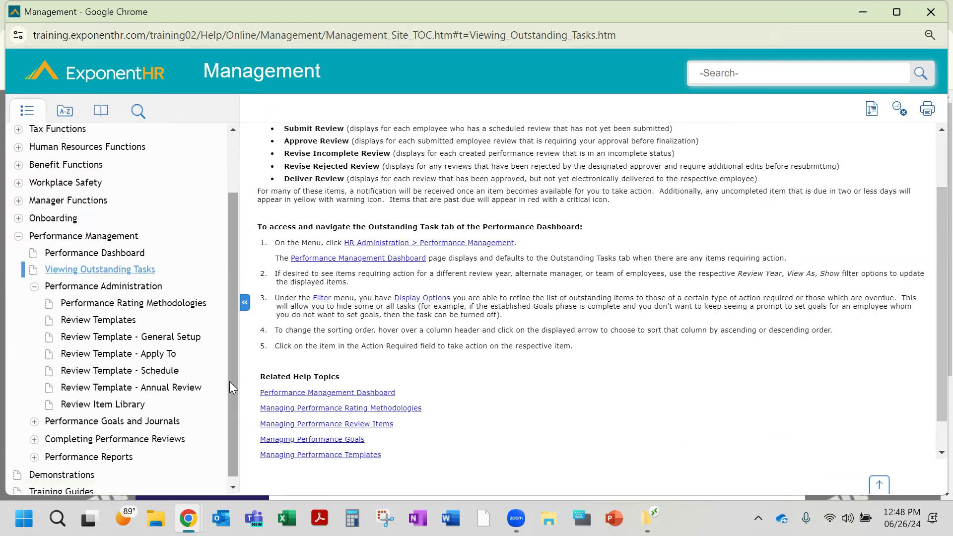
pyautogui.scroll(-1, 214, 388)
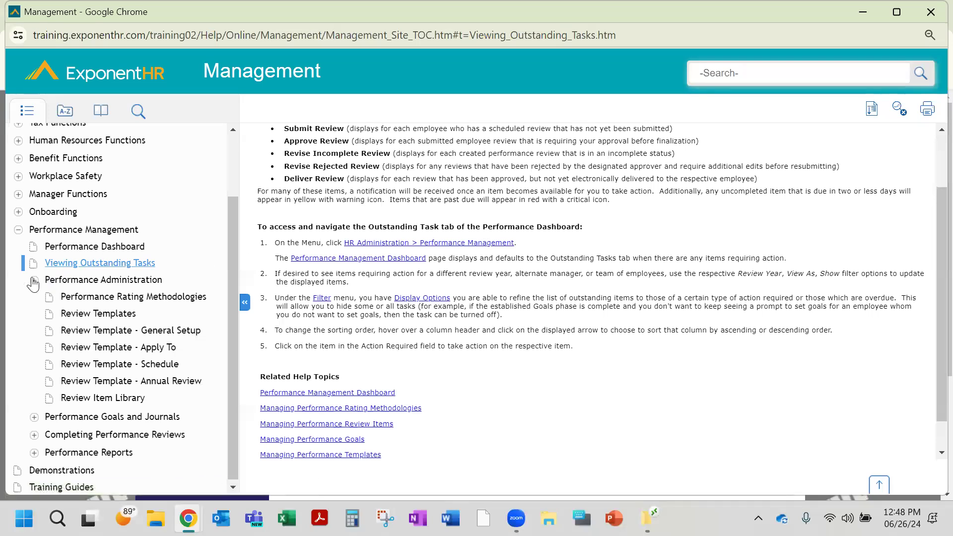
# - Collapse the Performance Administration and Performance Management sections and close the help window
pyautogui.click(51, 279)
pyautogui.click(20, 311)
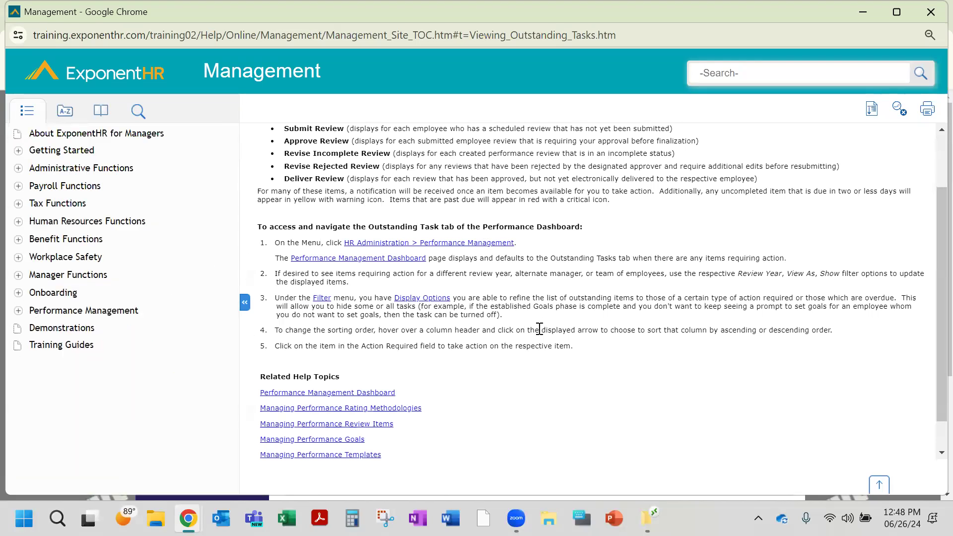
pyautogui.scroll(3, 722, 326)
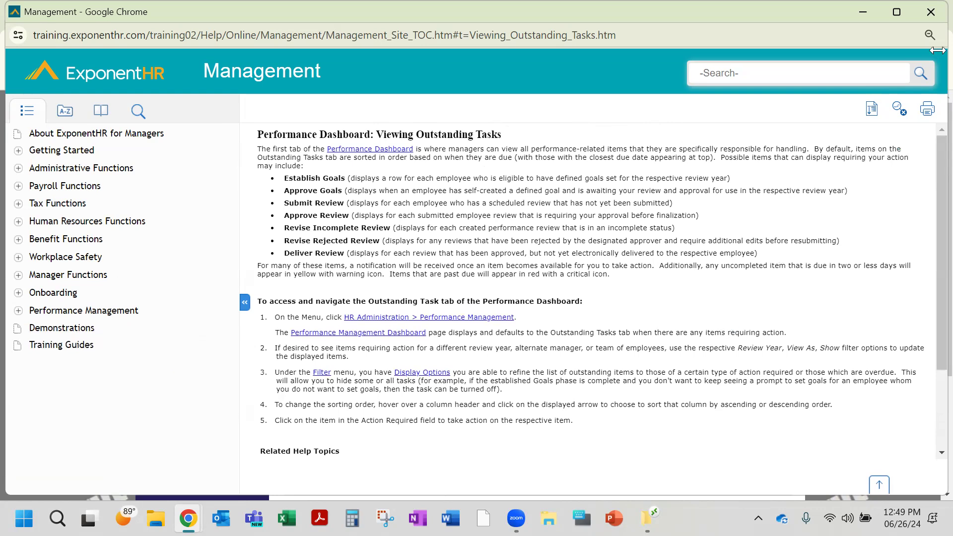
pyautogui.click(930, 12)
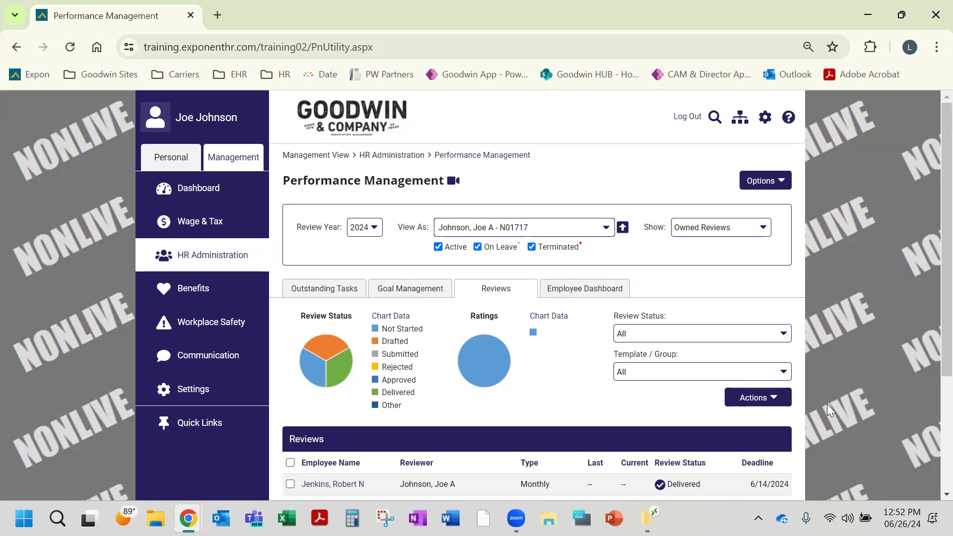
# - Switch to the Reviews tab to show the manager's 2024 review status chart and reviews list
pyautogui.click(288, 506)
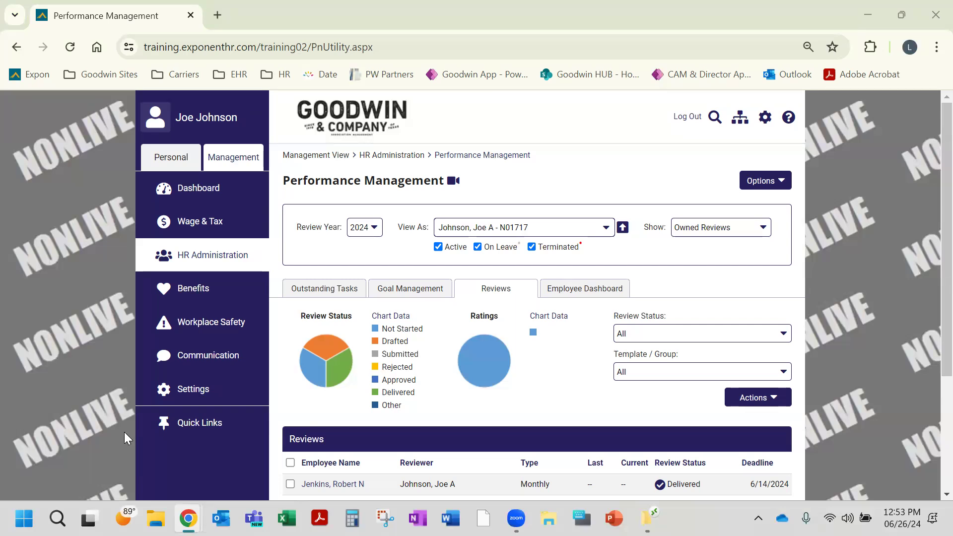
pyautogui.moveTo(143, 416)
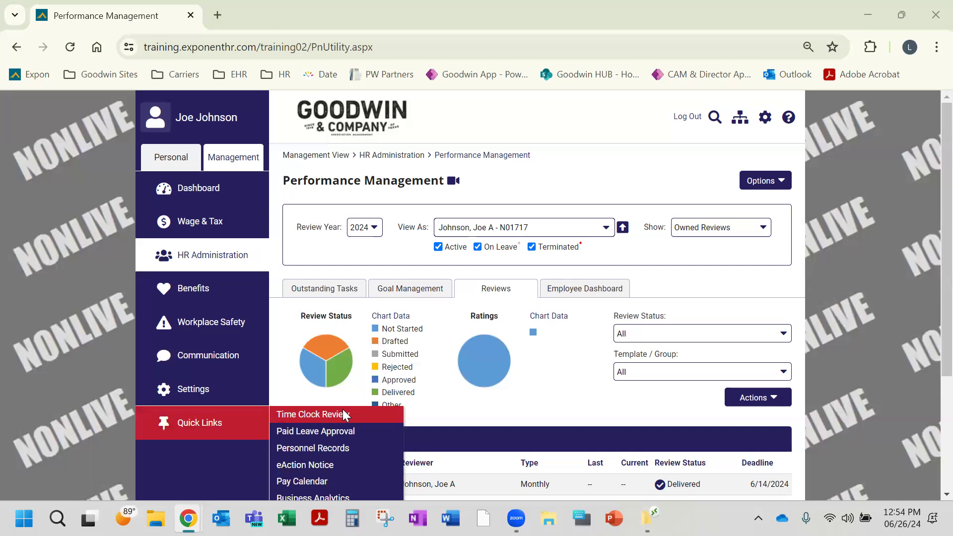
pyautogui.click(344, 412)
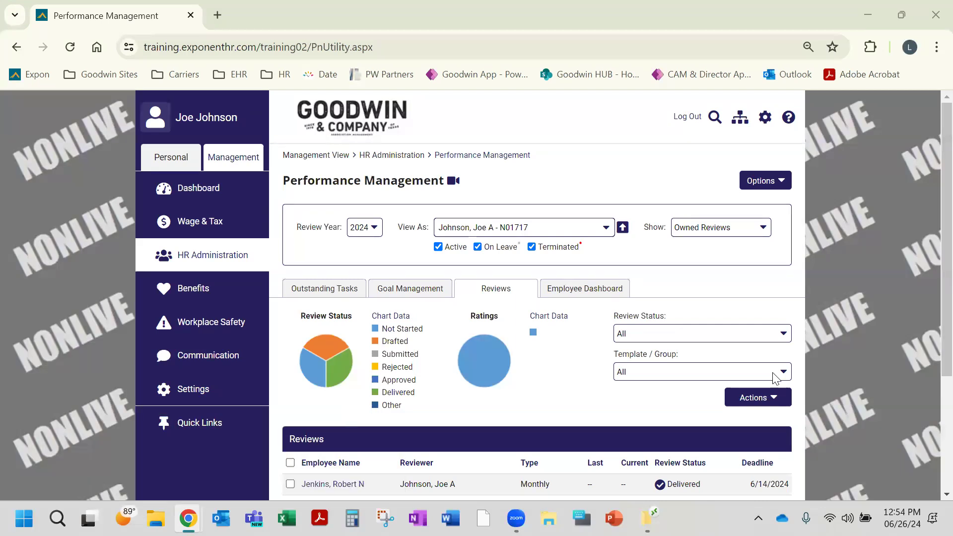